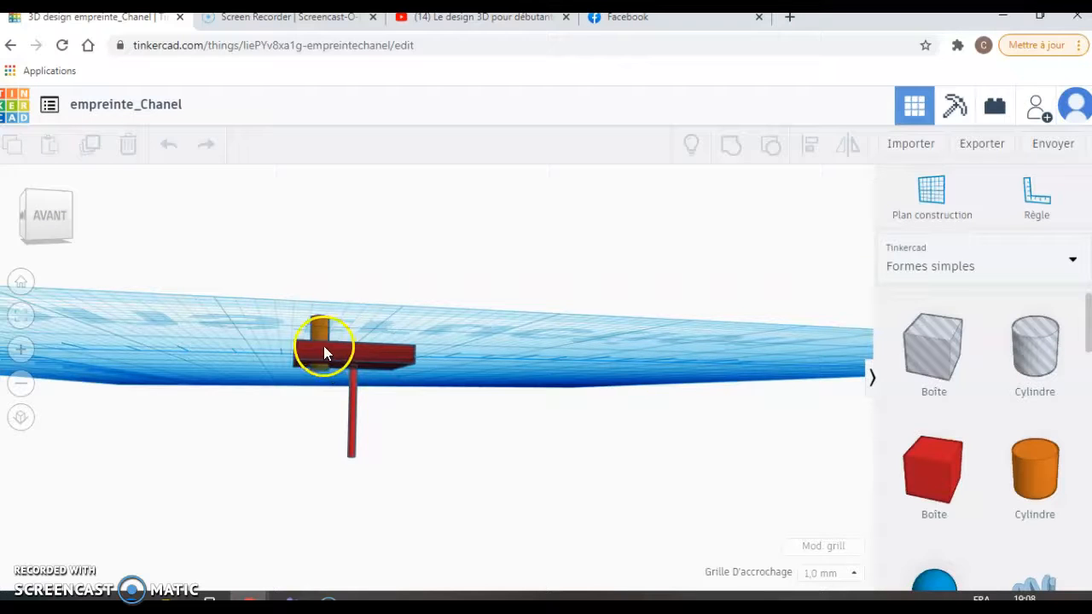
# Raise the orange tube to 3 mm above the workplane.
pyautogui.click(319, 331)
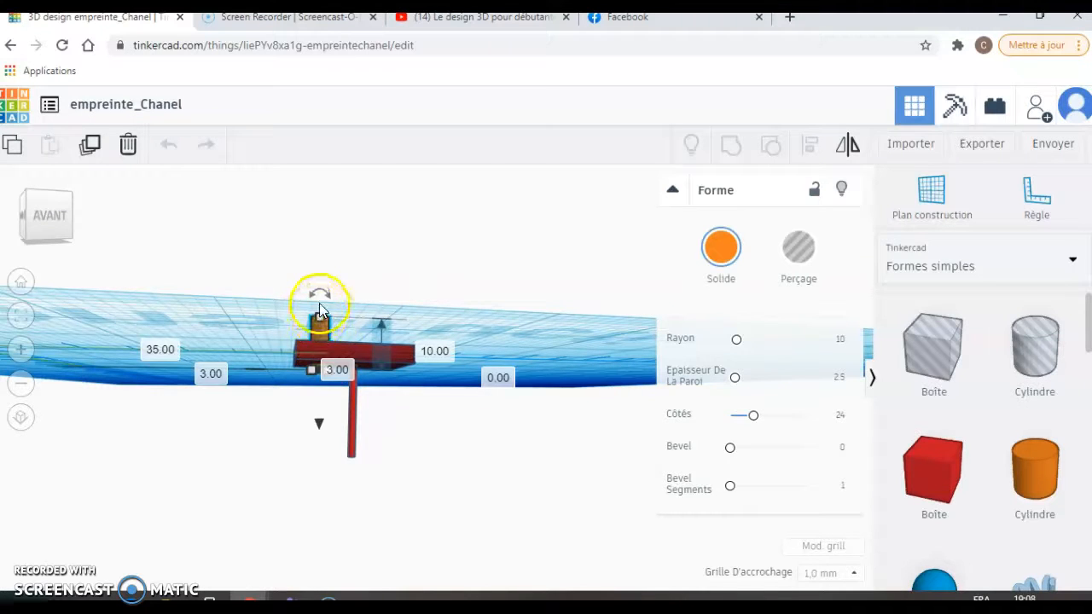
pyautogui.moveTo(319, 318); pyautogui.dragTo(319, 309)
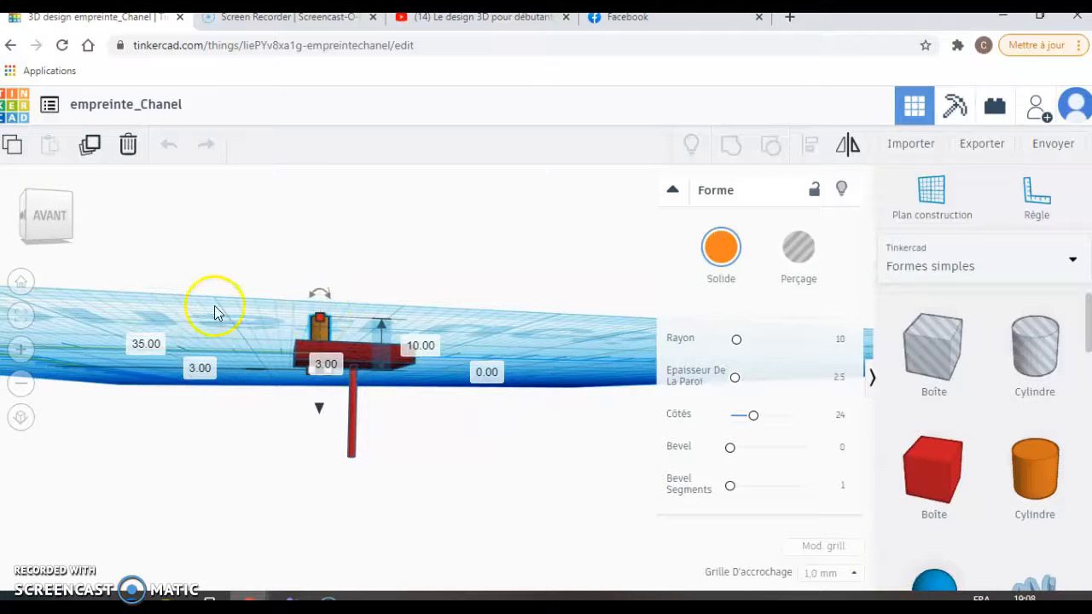
pyautogui.moveTo(36, 218); pyautogui.dragTo(35, 222)
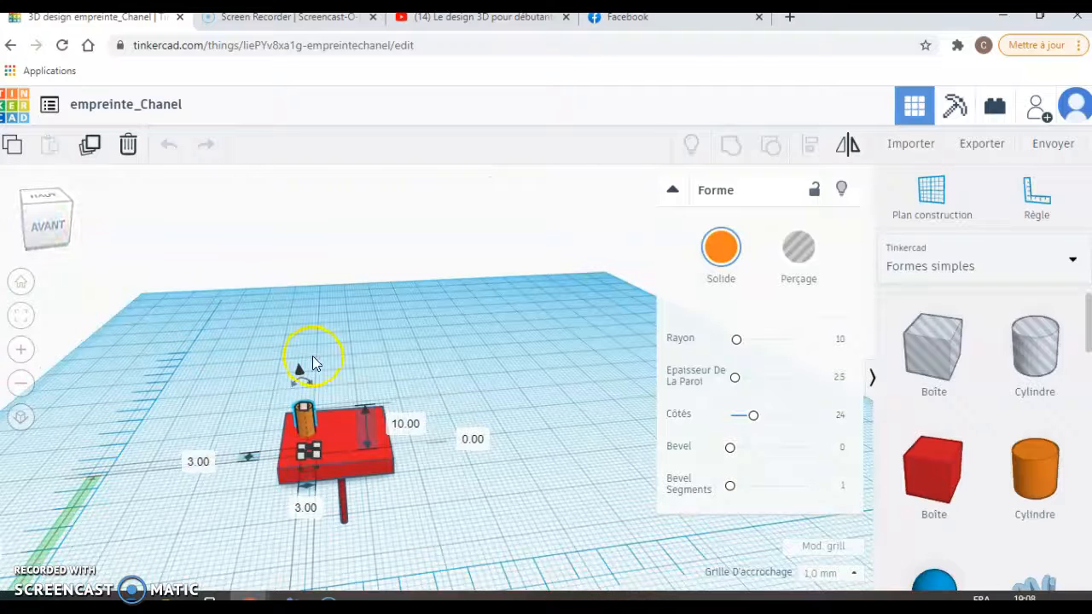
pyautogui.moveTo(300, 372)
pyautogui.mouseDown()
pyautogui.moveTo(301, 335)
pyautogui.moveTo(300, 359)
pyautogui.mouseUp()
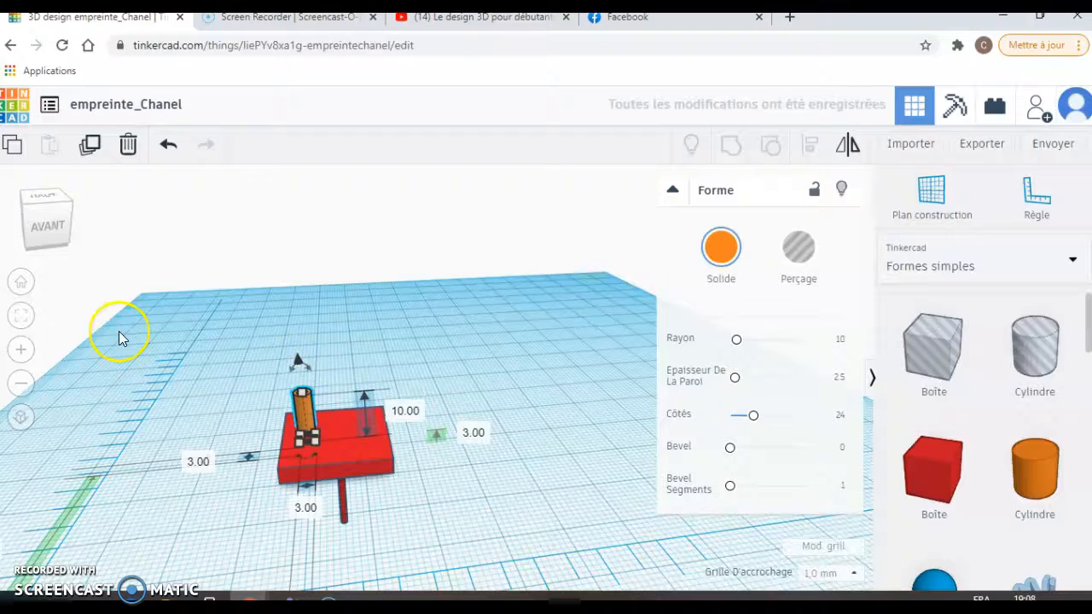
# Set both the width and the depth of the orange tube to 4 mm.
pyautogui.click(46, 232)
pyautogui.click(47, 228)
pyautogui.moveTo(48, 230)
pyautogui.mouseDown()
pyautogui.moveTo(55, 225)
pyautogui.moveTo(34, 229)
pyautogui.moveTo(46, 235)
pyautogui.mouseUp()
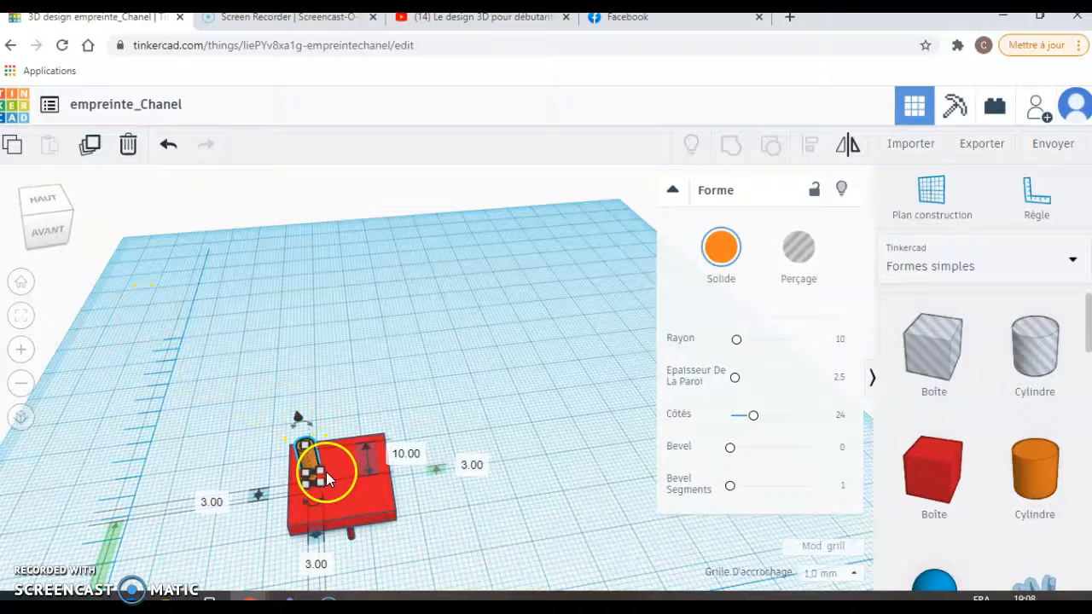
pyautogui.click(317, 564)
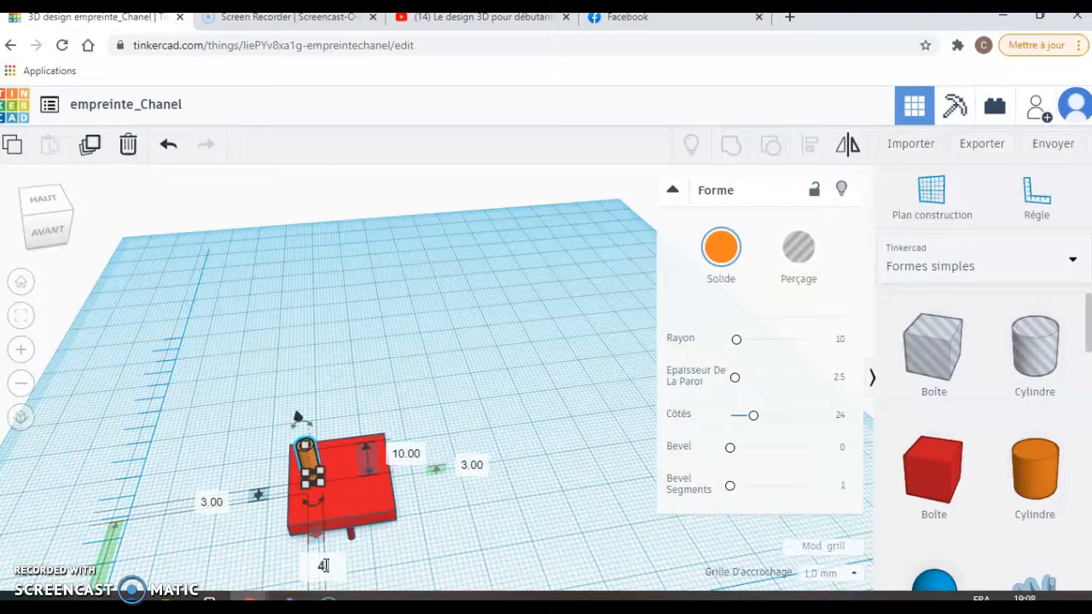
pyautogui.write('4.00')
pyautogui.press('Return')
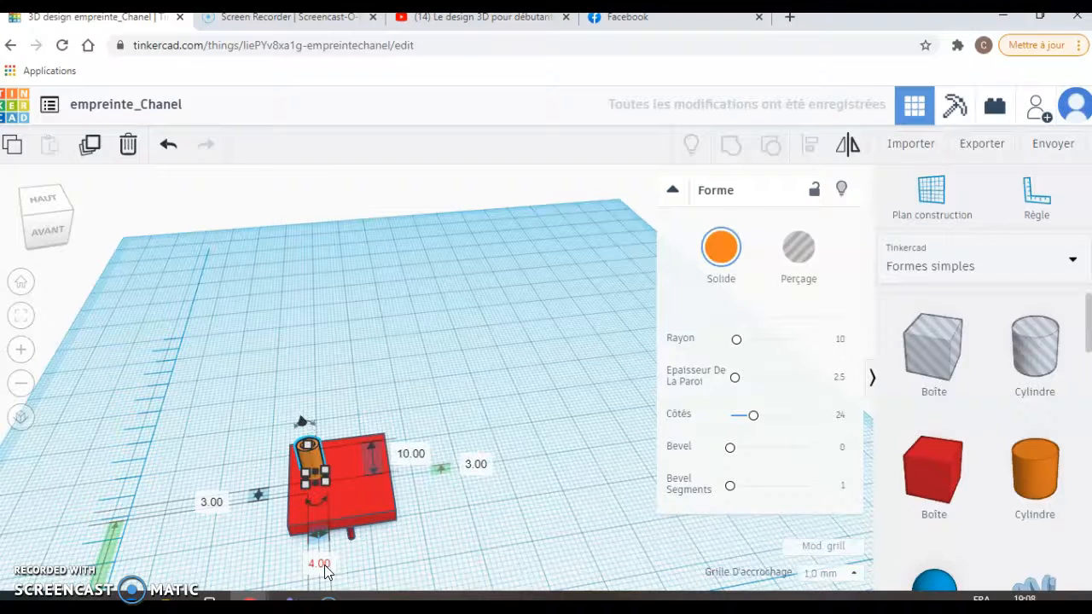
pyautogui.click(218, 501)
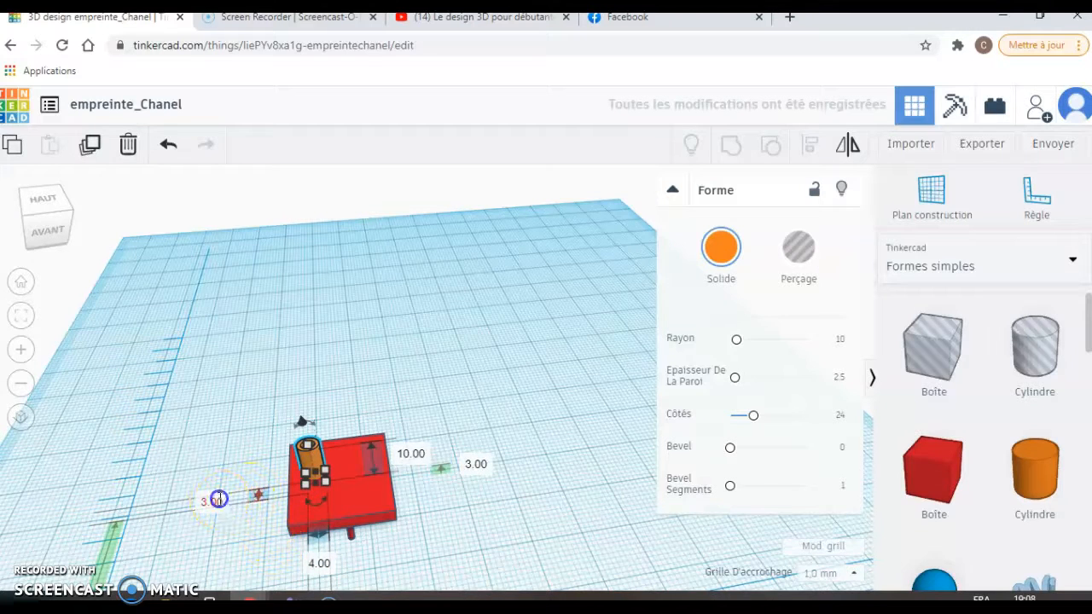
pyautogui.write('4')
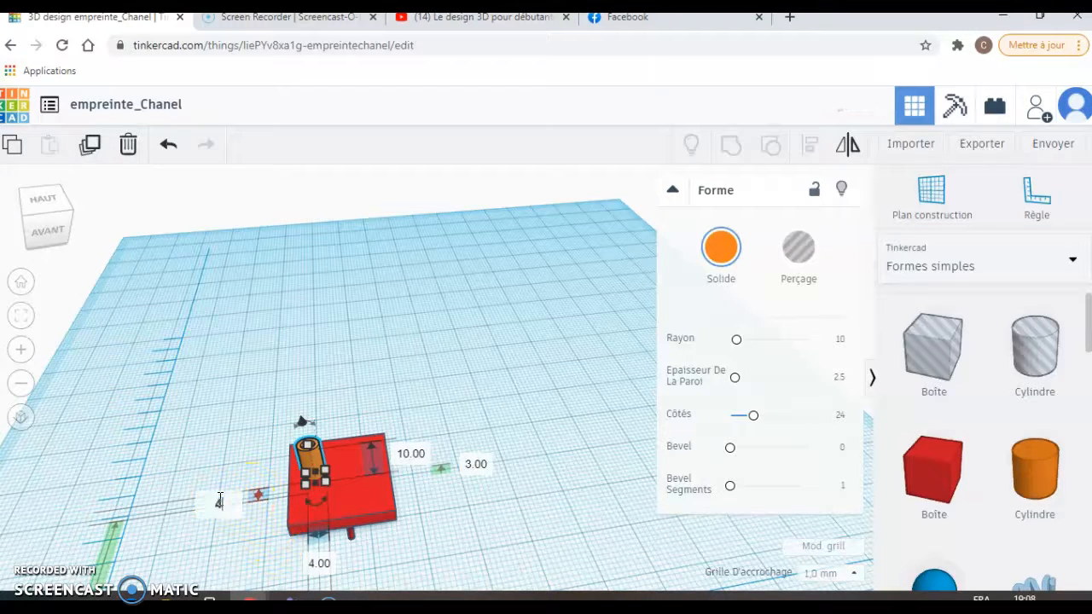
pyautogui.press('Return')
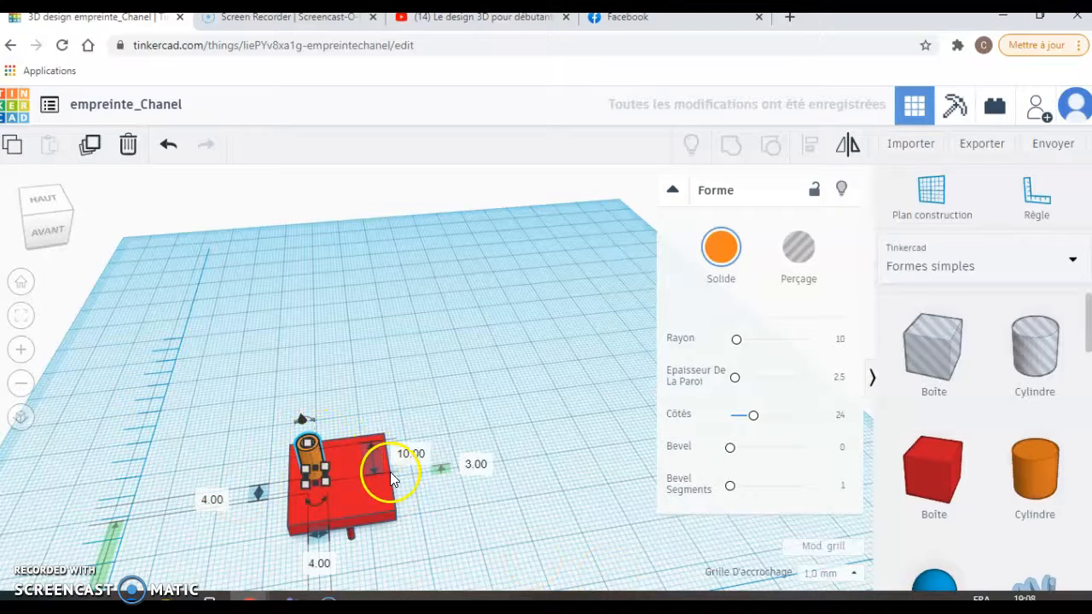
# Reduce the orange tube's height to 2 mm and then to 1 mm.
pyautogui.click(413, 461)
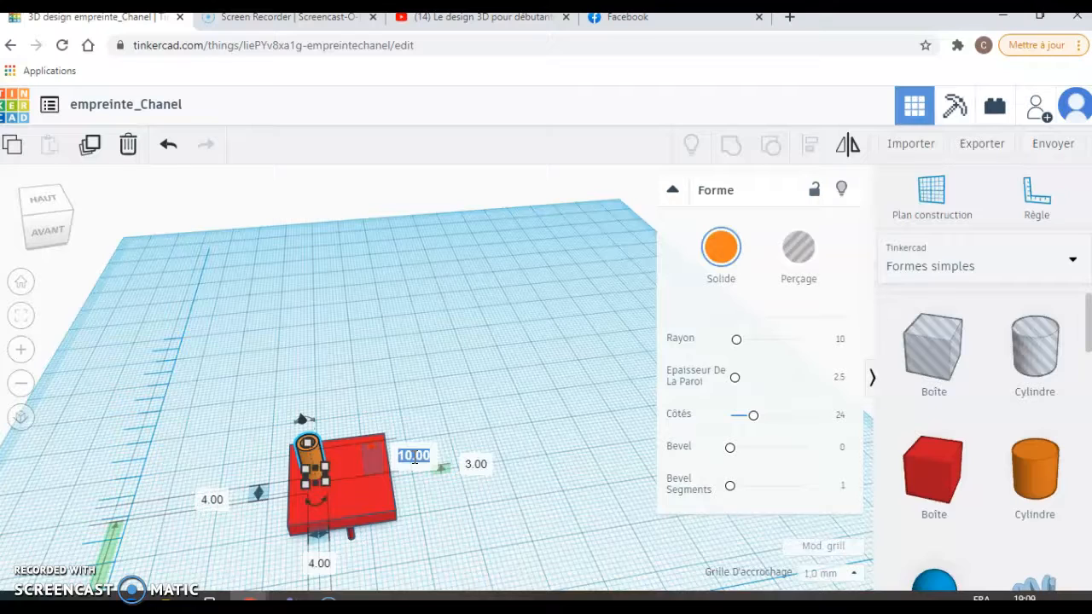
pyautogui.write('2')
pyautogui.press('Return')
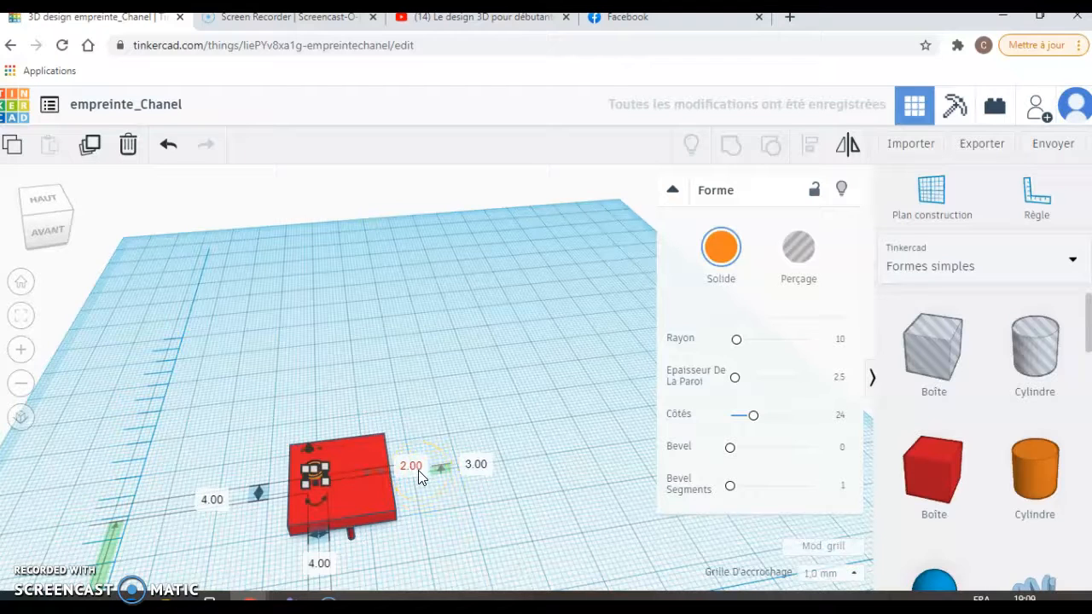
pyautogui.click(417, 470)
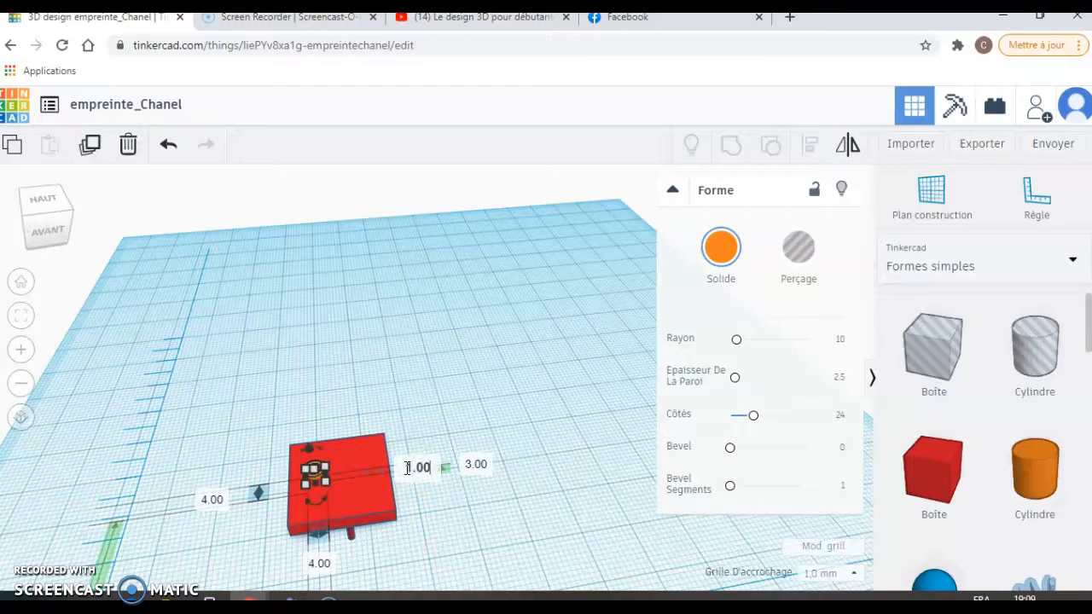
pyautogui.write('1.00')
pyautogui.press('Return')
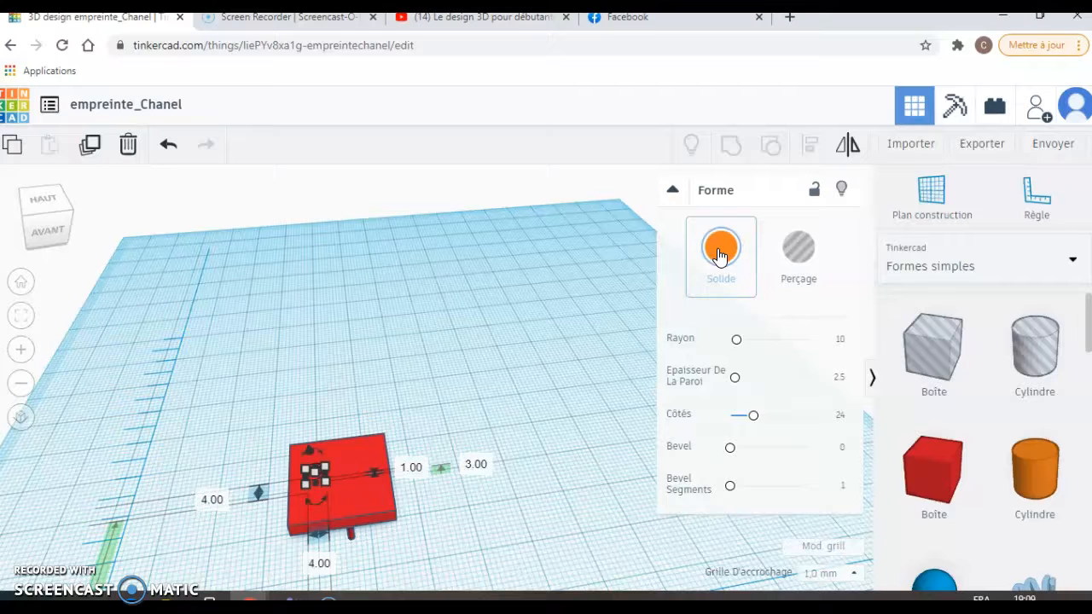
# Convert the orange tube into a hole shape and deselect it.
pyautogui.click(798, 252)
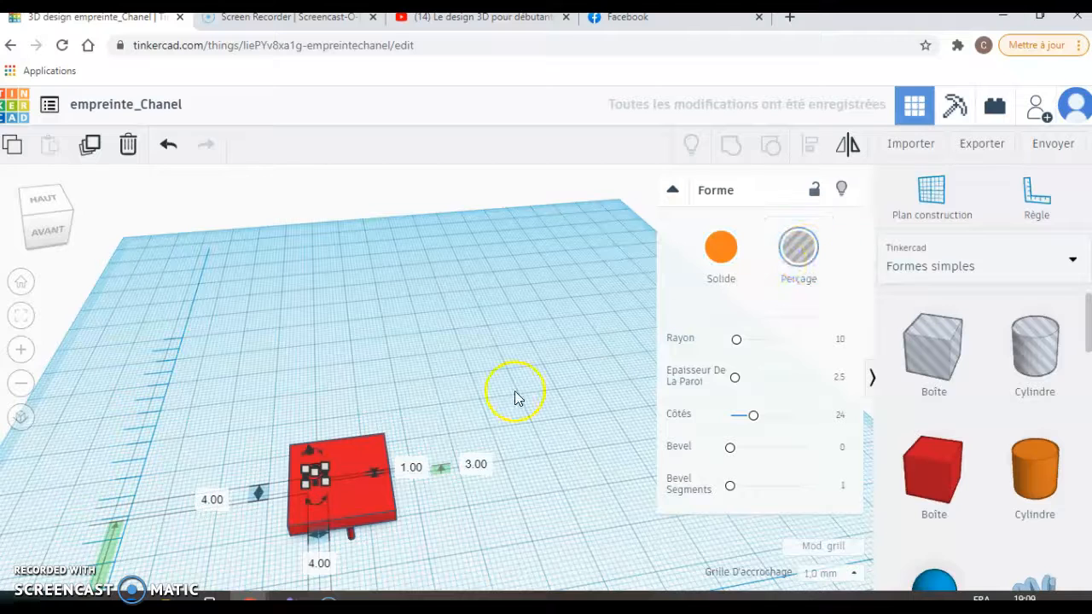
pyautogui.click(431, 383)
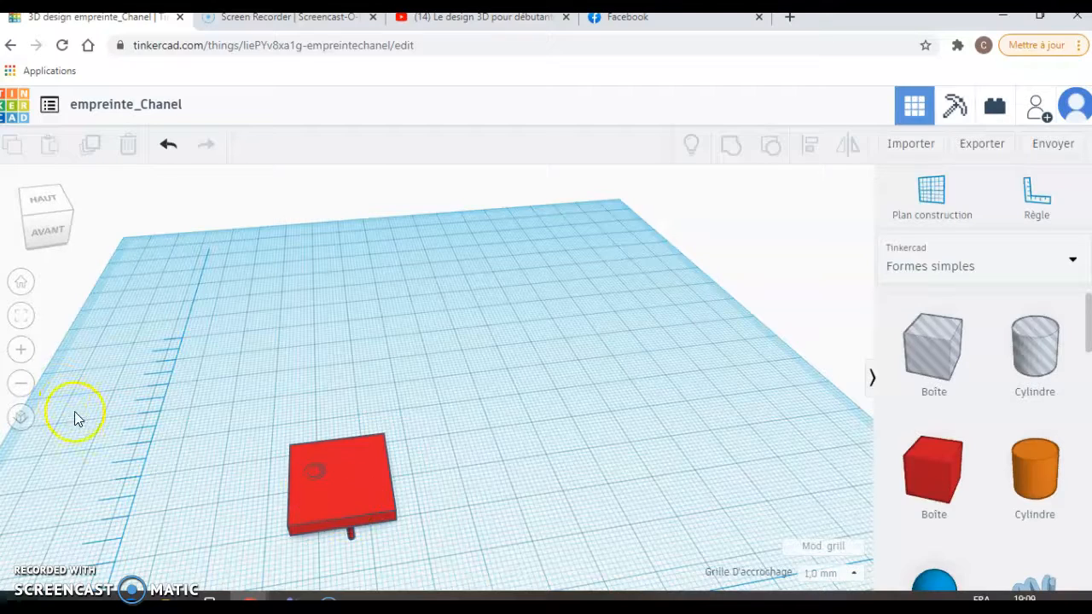
# Group the red plate with the tube-shaped hole embedded in it.
pyautogui.scroll(2, 407, 420)
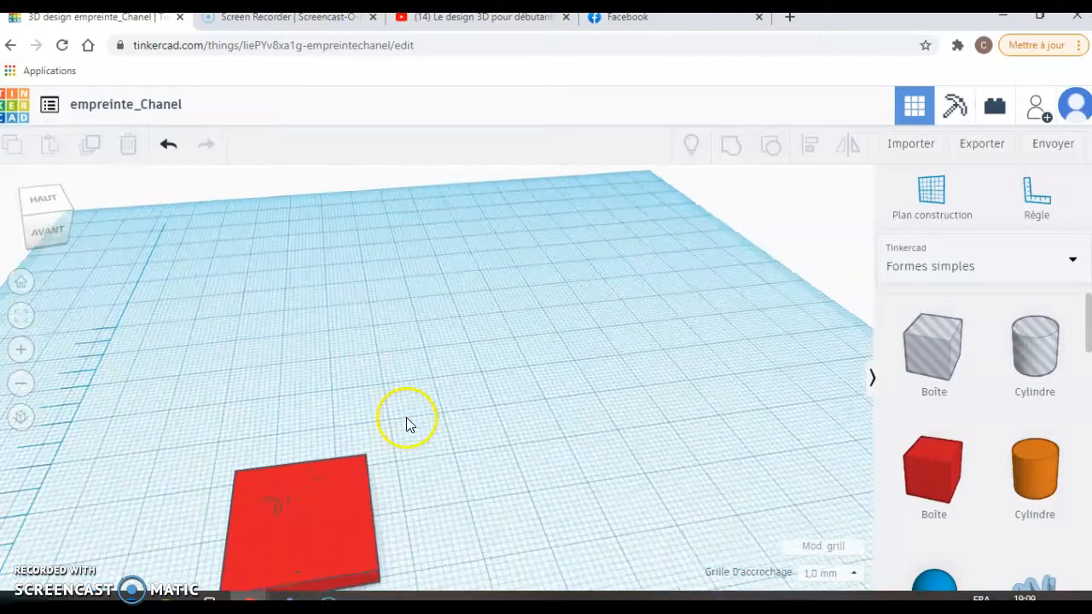
pyautogui.scroll(-2, 439, 483)
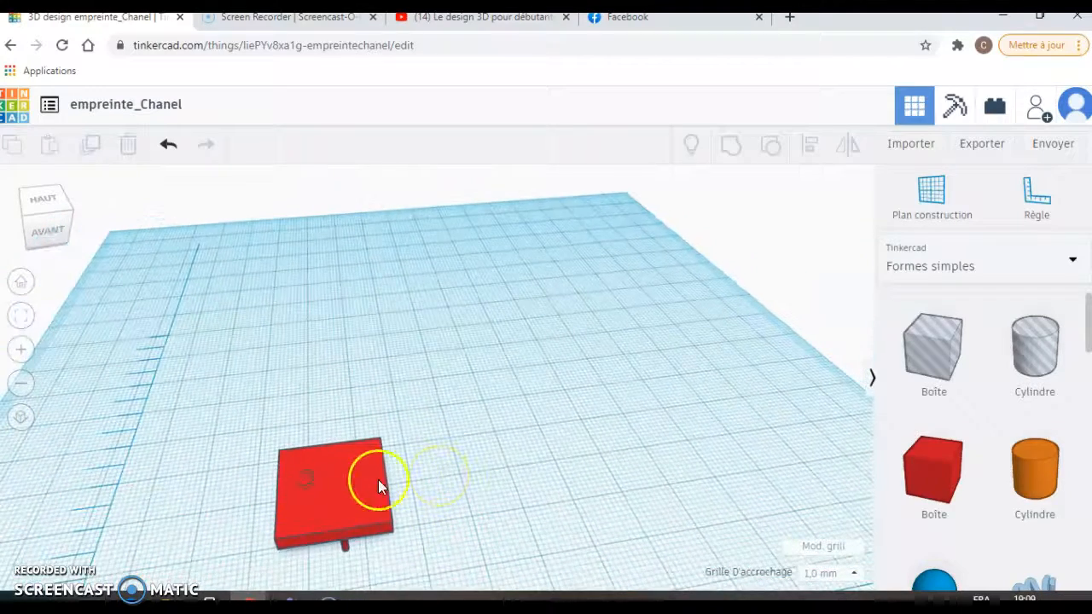
pyautogui.scroll(2, 349, 488)
pyautogui.click(261, 508)
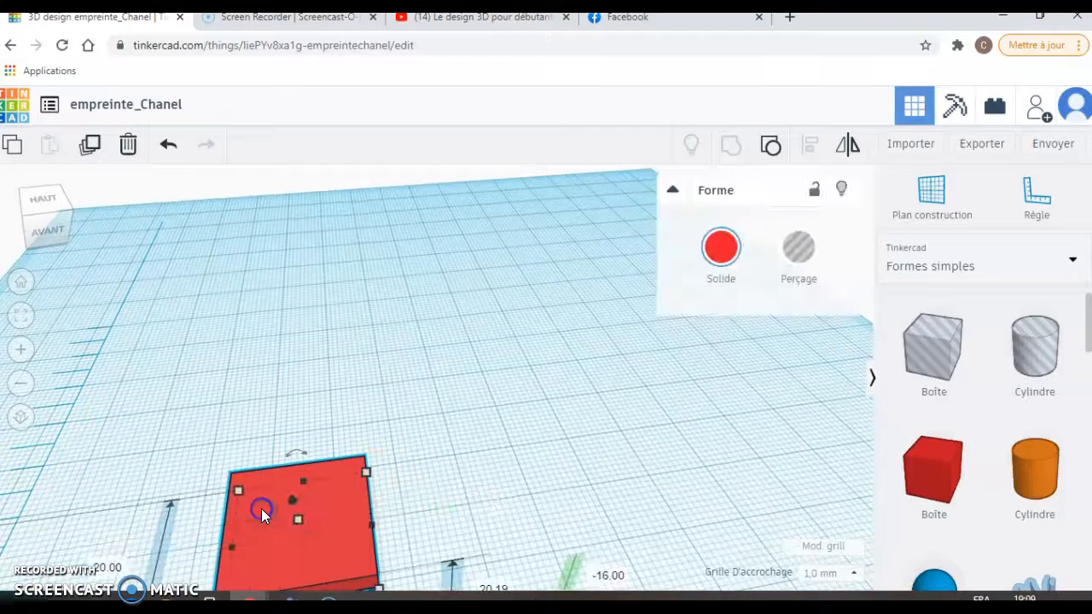
pyautogui.click(268, 509)
pyautogui.click(321, 357)
pyautogui.scroll(-3, 366, 433)
pyautogui.scroll(3, 366, 433)
pyautogui.scroll(-2, 365, 433)
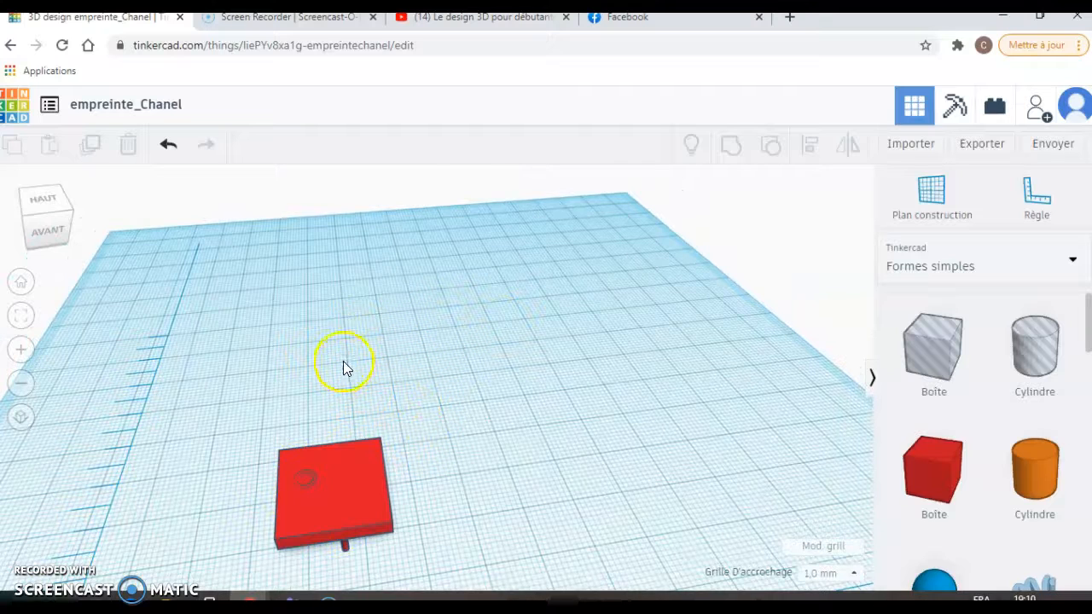
pyautogui.moveTo(207, 403); pyautogui.dragTo(476, 572)
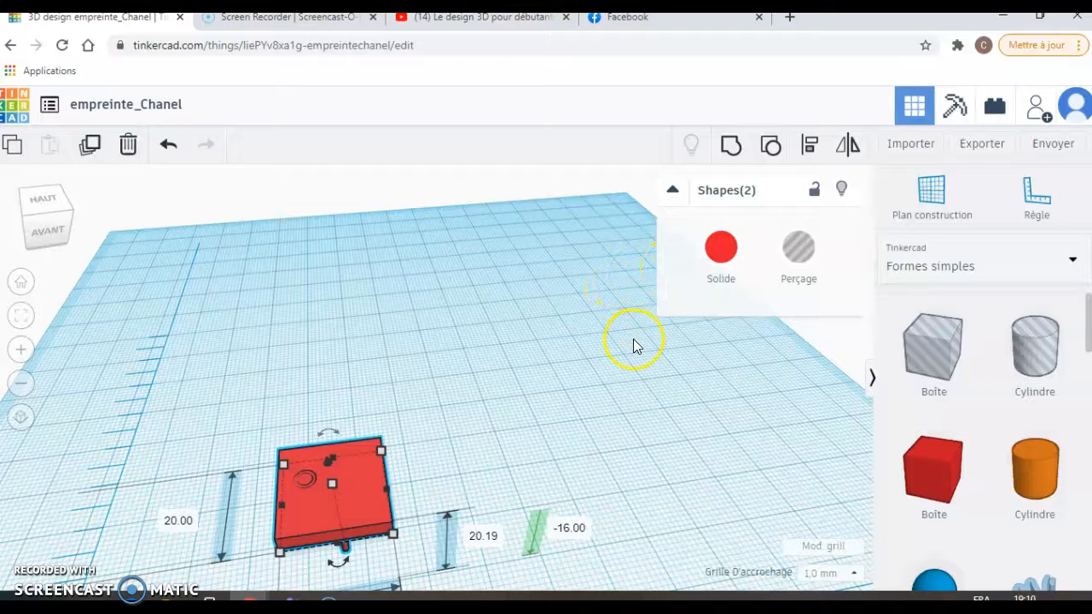
pyautogui.click(733, 147)
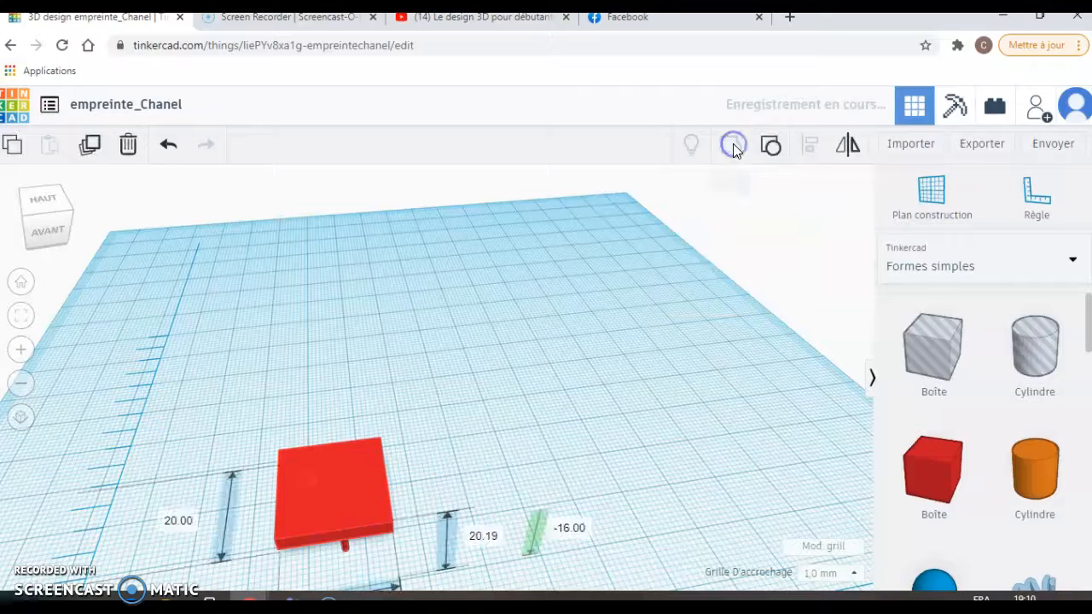
pyautogui.click(420, 384)
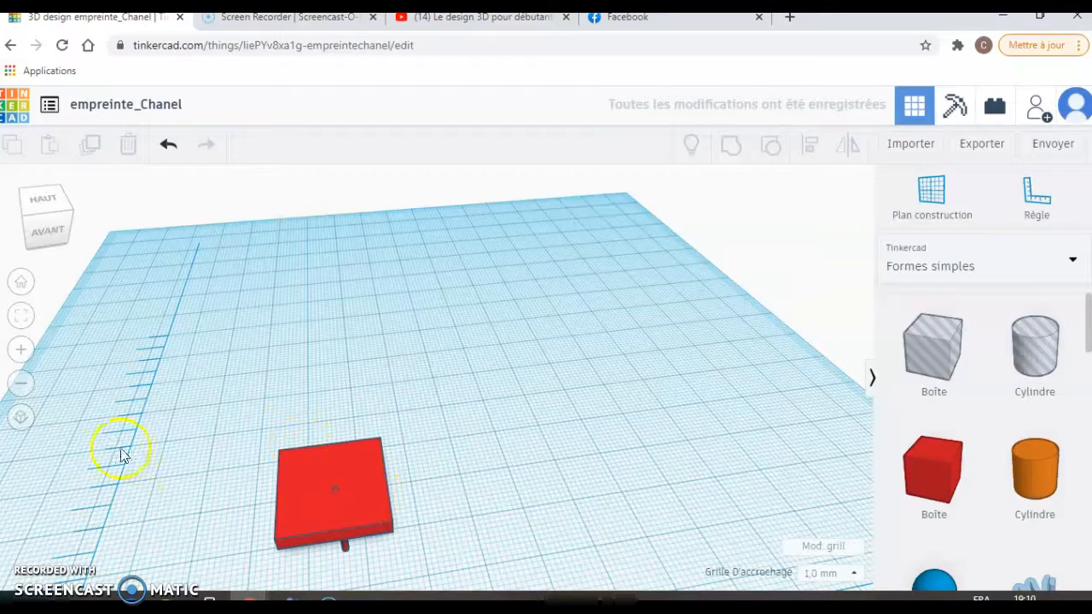
# Inspect the grouped red plate from other angles and ungroup it from the tube-shaped hole.
pyautogui.click(66, 248)
pyautogui.click(79, 245)
pyautogui.click(76, 252)
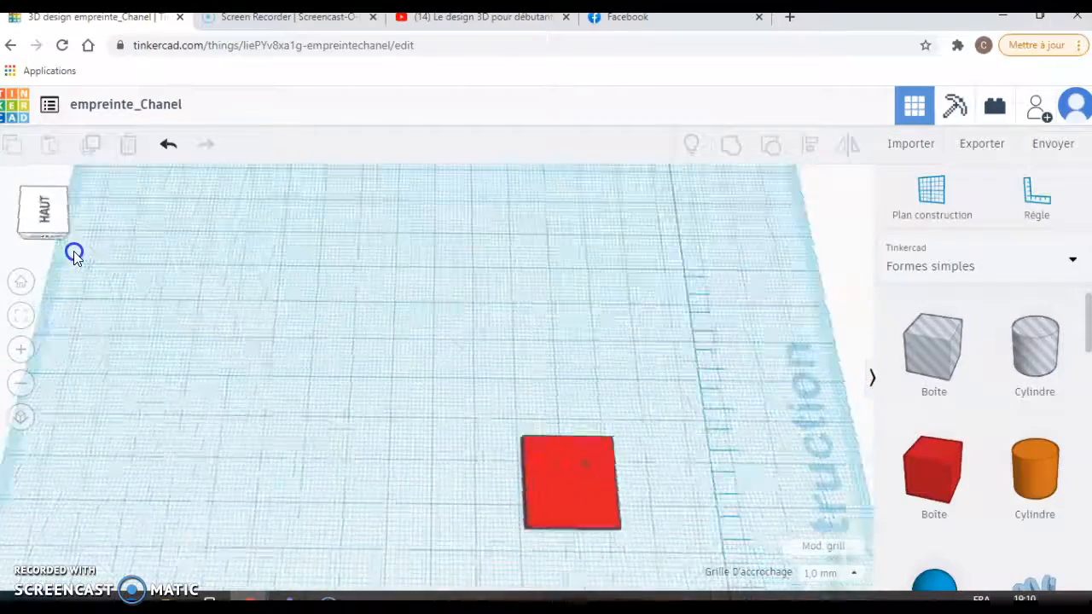
pyautogui.click(47, 248)
pyautogui.moveTo(47, 245); pyautogui.dragTo(54, 248)
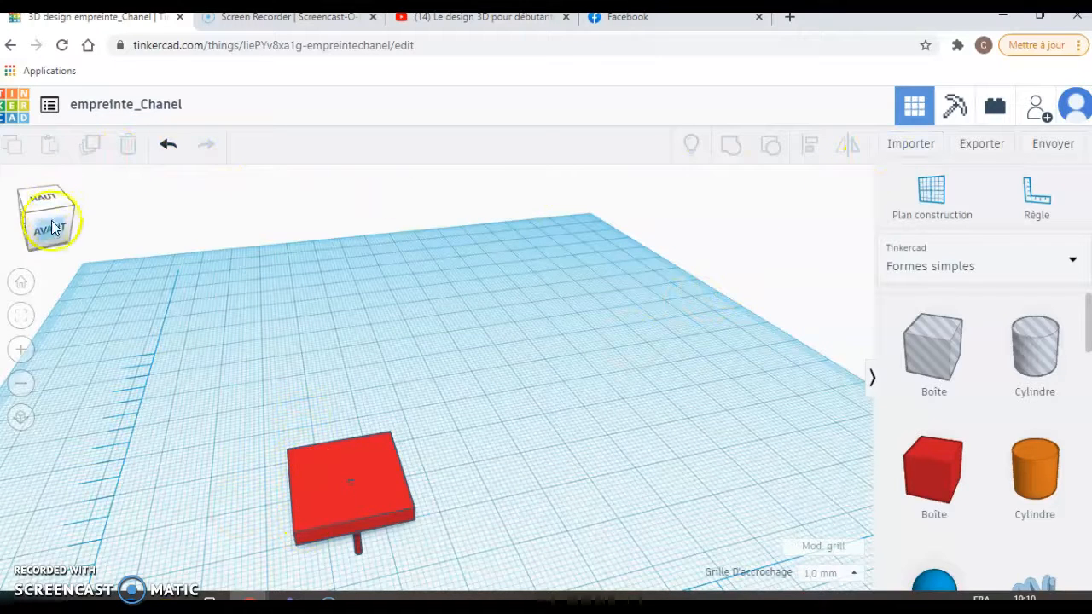
pyautogui.click(372, 483)
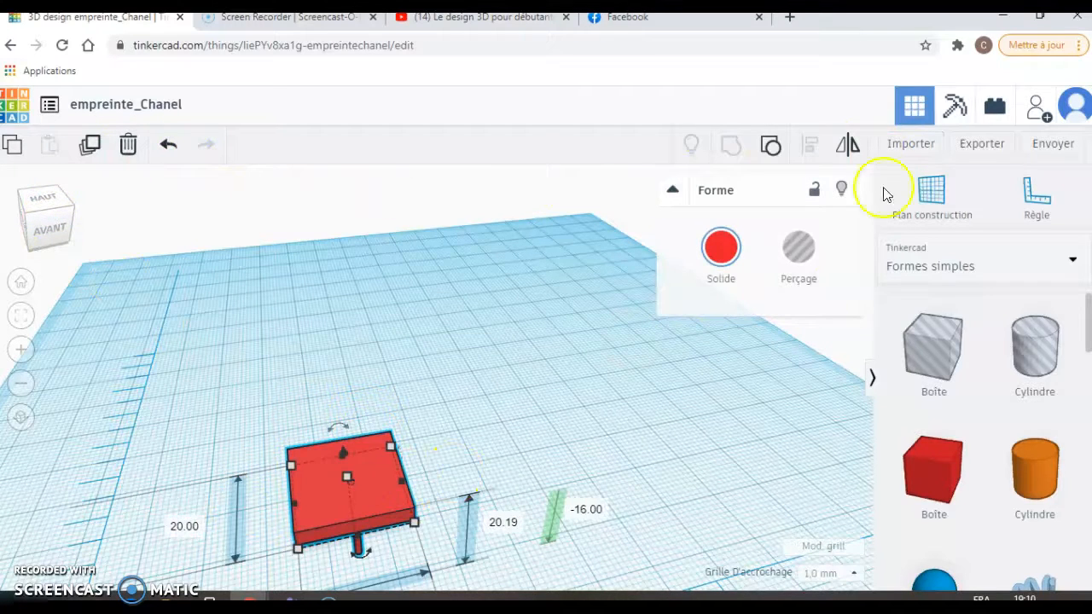
pyautogui.click(770, 145)
pyautogui.click(555, 414)
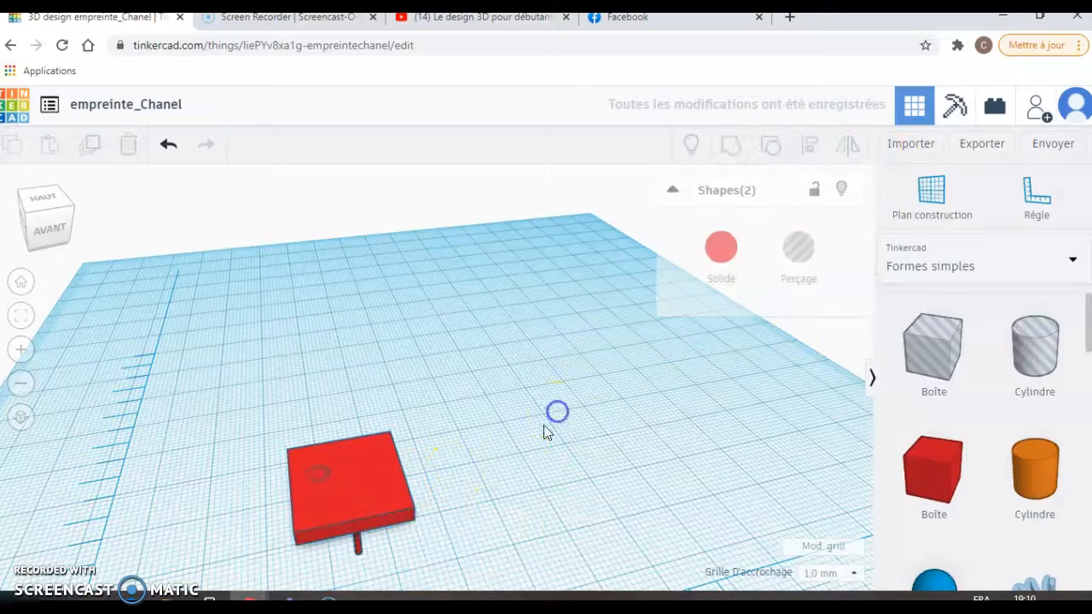
# Move the red plate clear of the tube-shaped hole and raise the hole to 17 mm above the workplane.
pyautogui.click(319, 483)
pyautogui.moveTo(300, 460); pyautogui.dragTo(387, 449)
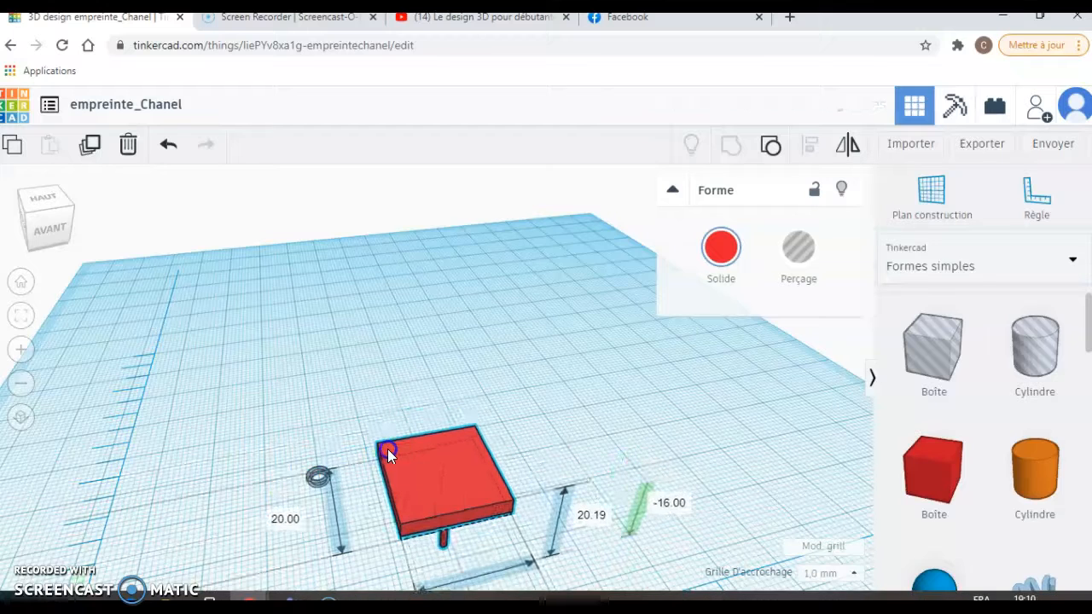
pyautogui.click(320, 483)
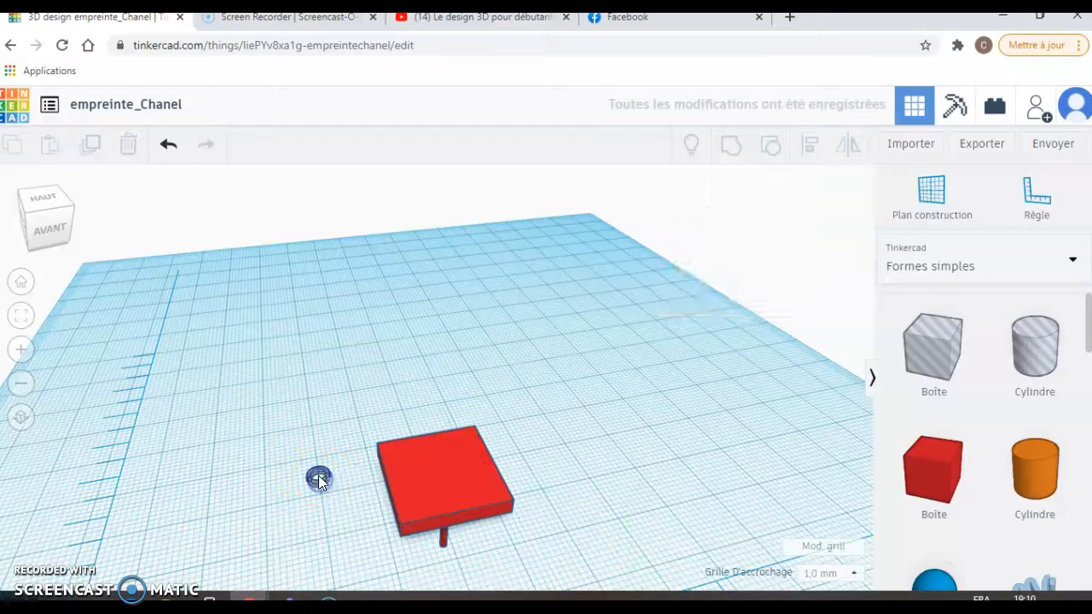
pyautogui.click(319, 481)
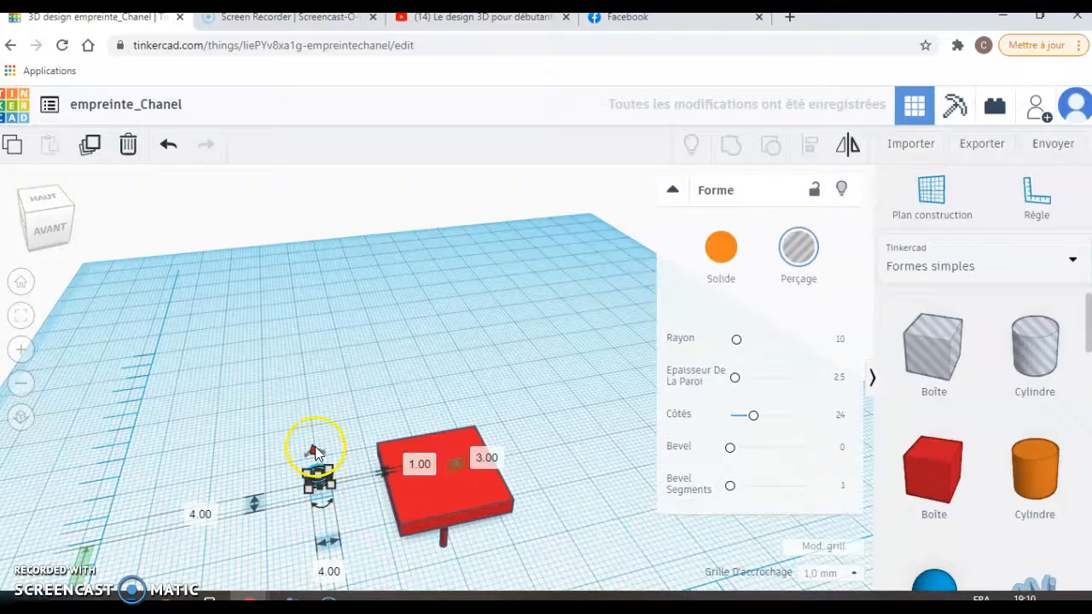
pyautogui.moveTo(315, 447); pyautogui.dragTo(317, 383)
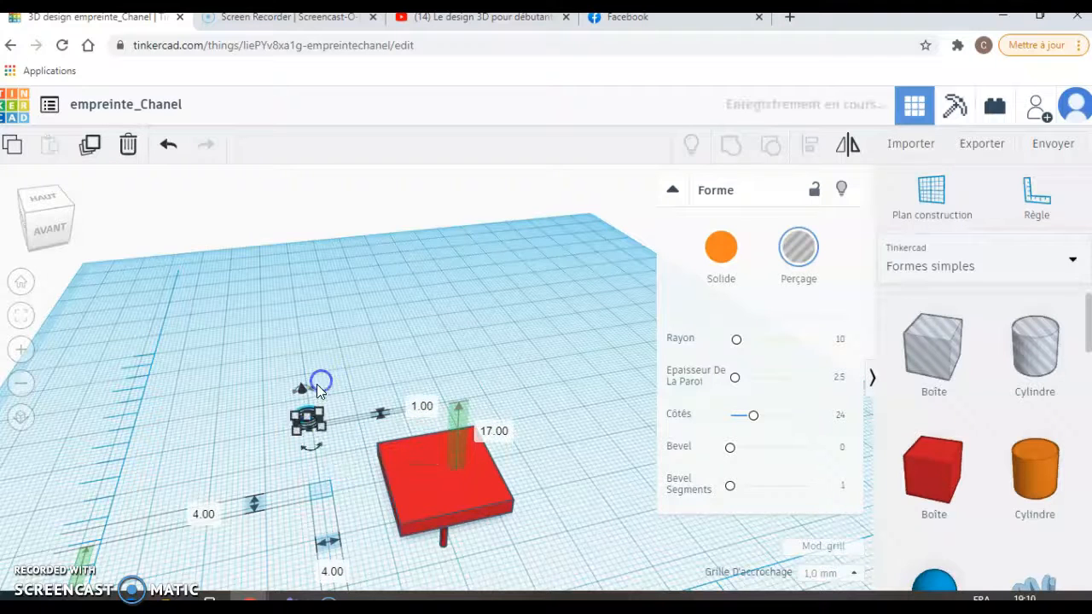
# Set the height of the raised tube-shaped hole to 2 mm and keep the hole selected.
pyautogui.moveTo(51, 224); pyautogui.dragTo(49, 220)
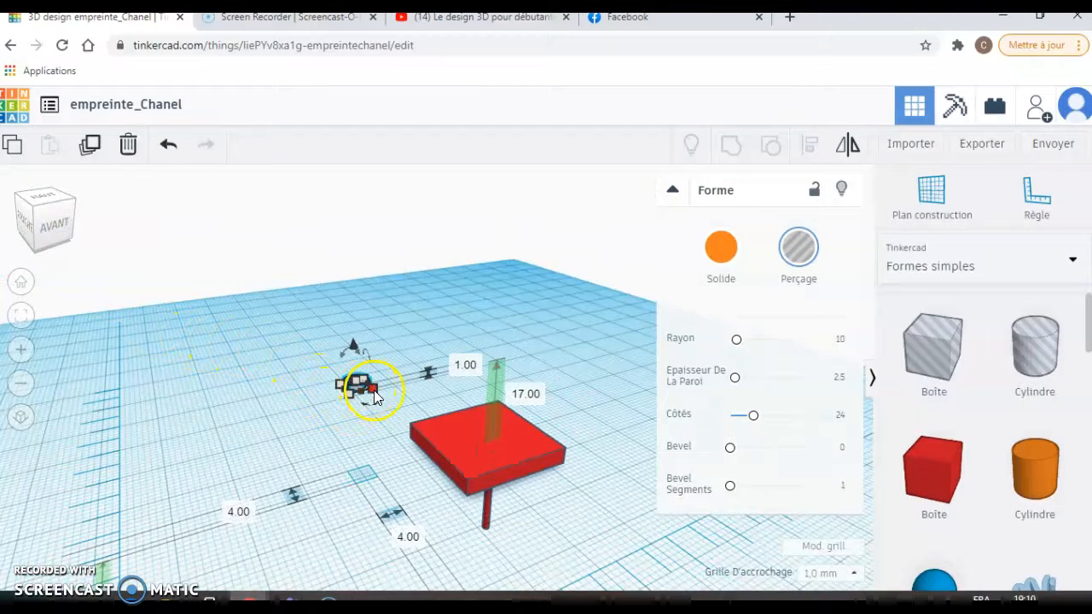
pyautogui.click(465, 365)
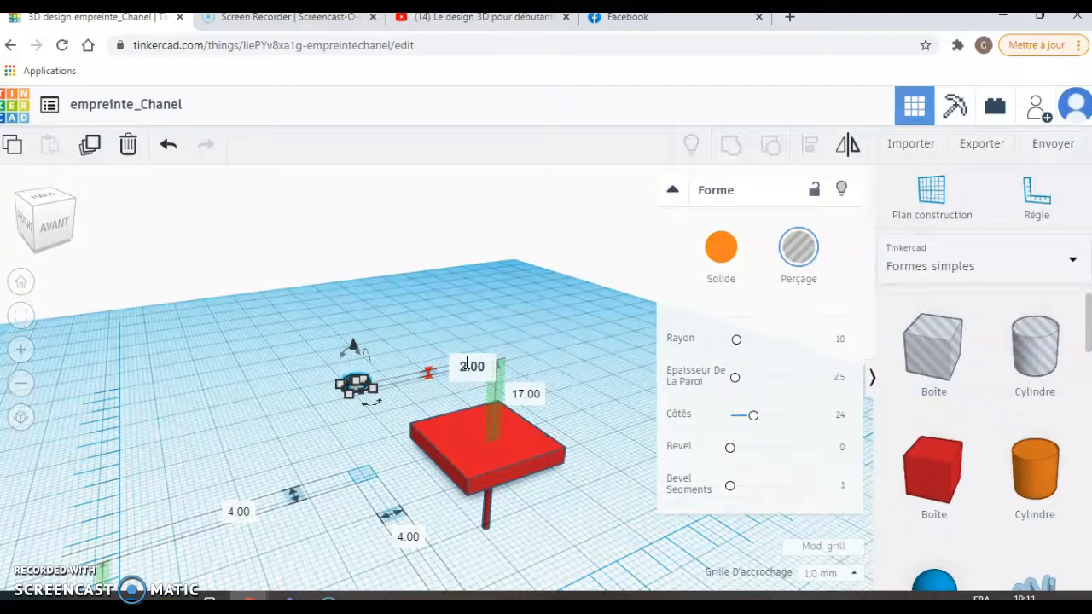
pyautogui.write('2.00')
pyautogui.press('Return')
pyautogui.click(289, 433)
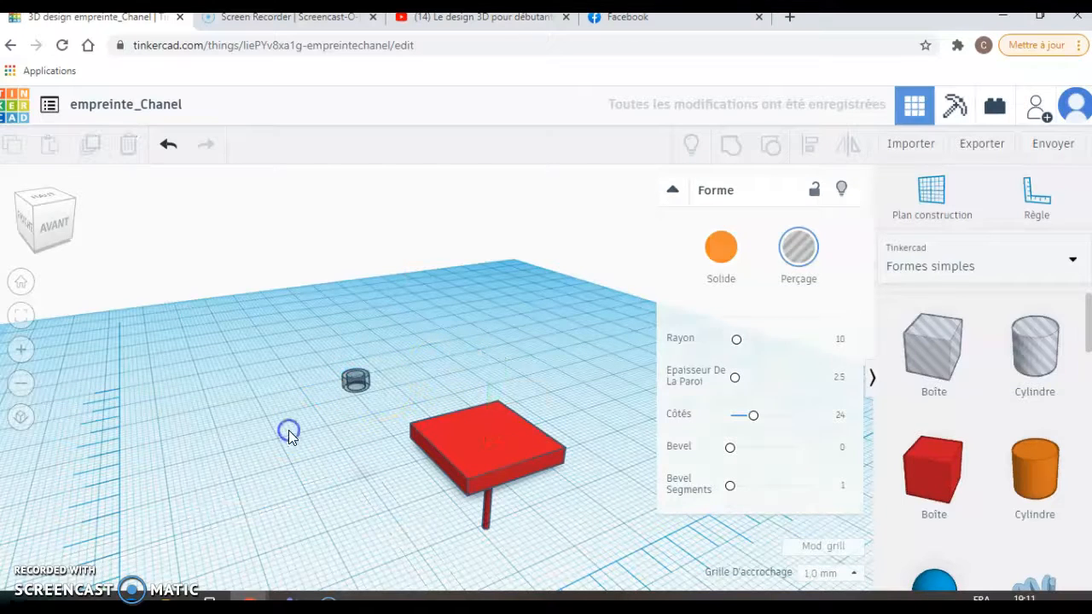
pyautogui.click(356, 381)
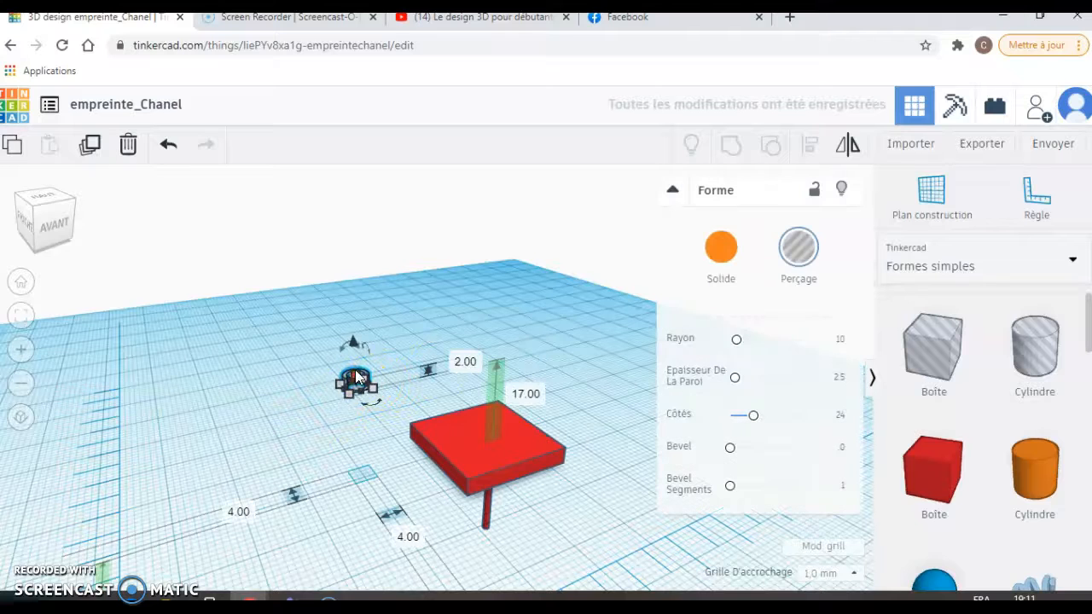
# Lower the tube-shaped hole to 6 mm above the workplane and move it onto the red plate near a corner.
pyautogui.moveTo(353, 339); pyautogui.dragTo(389, 409)
pyautogui.click(358, 446)
pyautogui.moveTo(358, 446); pyautogui.dragTo(446, 422)
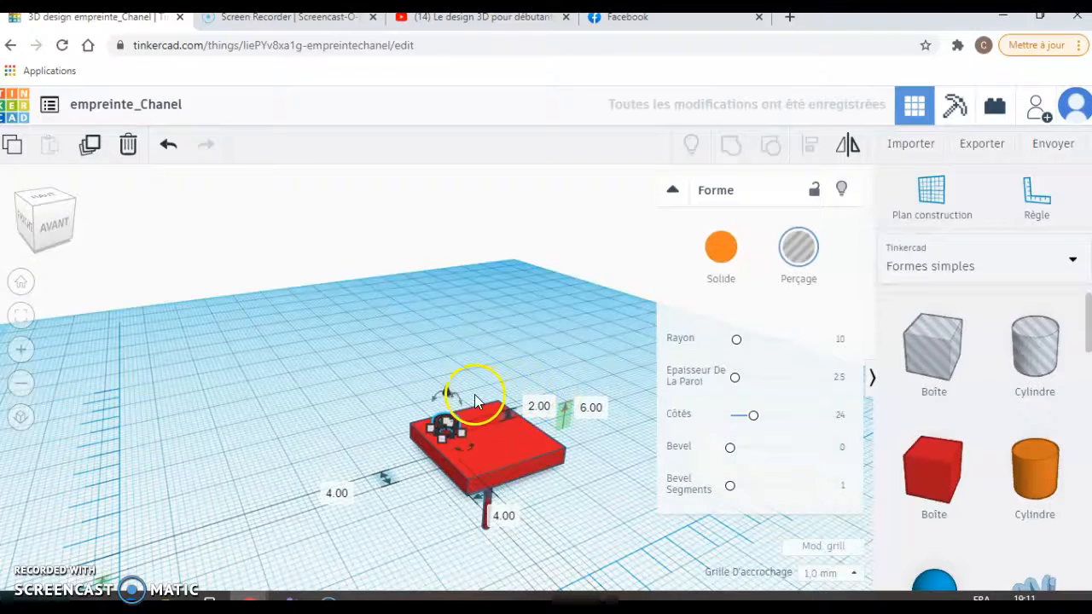
pyautogui.click(486, 304)
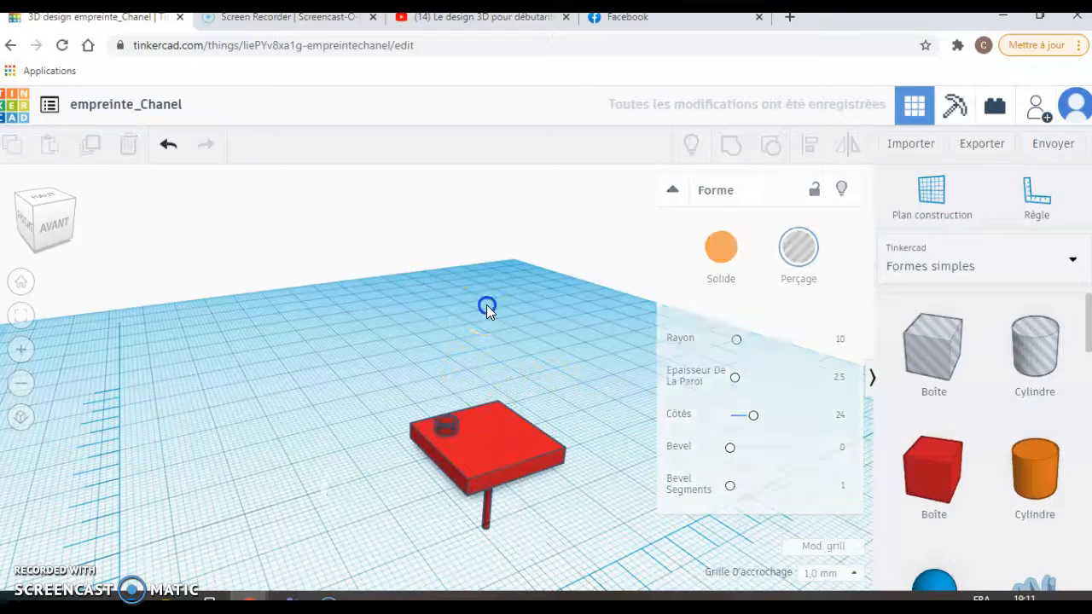
# Lower the tube-shaped hole on the red plate to 4 mm above the workplane.
pyautogui.click(450, 423)
pyautogui.moveTo(446, 394); pyautogui.dragTo(448, 402)
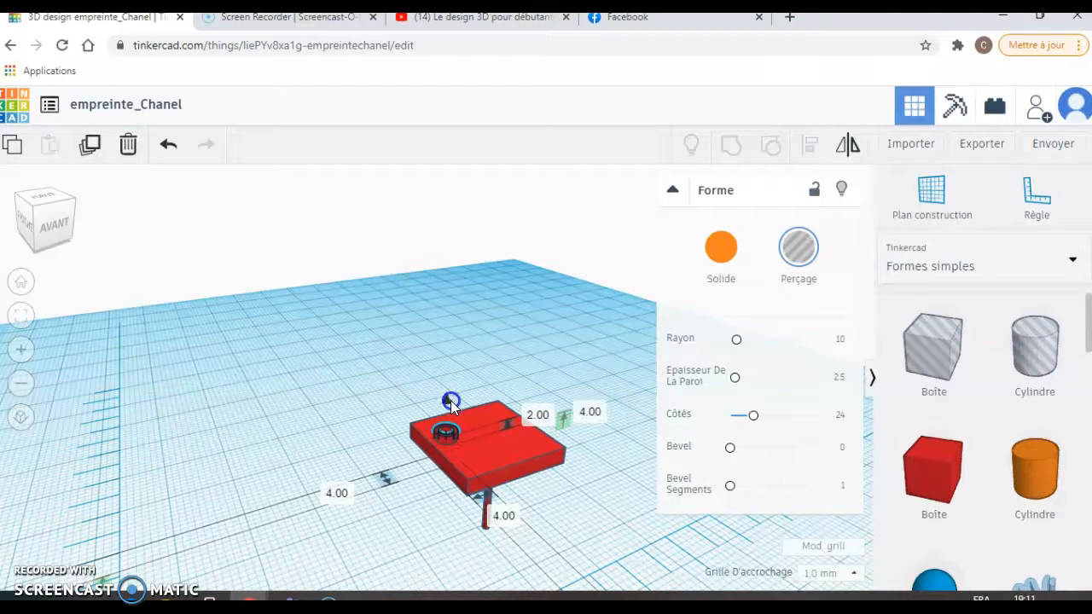
pyautogui.moveTo(450, 404); pyautogui.dragTo(451, 404)
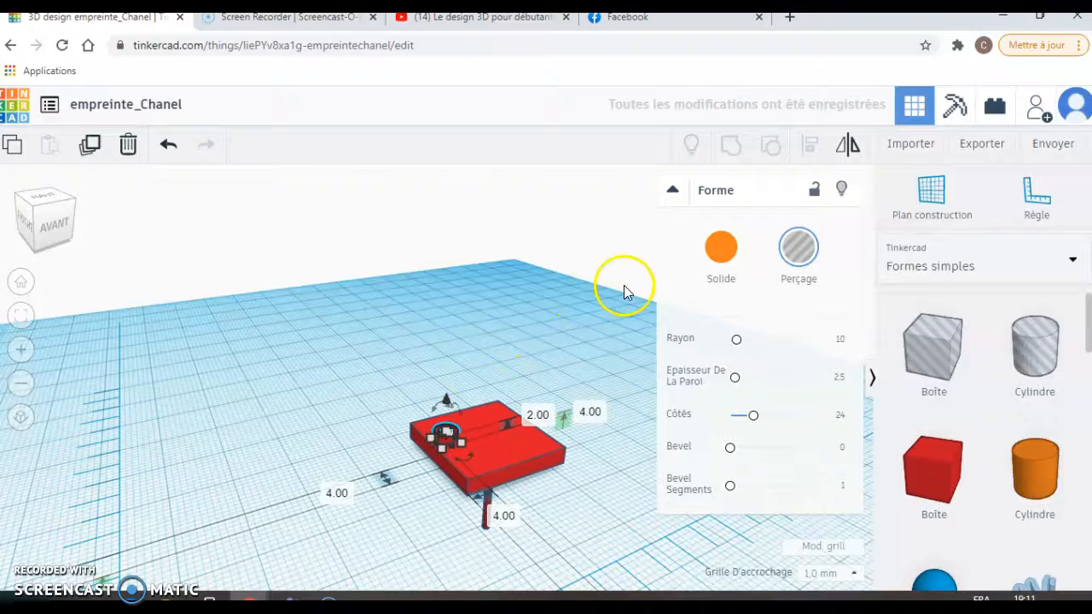
pyautogui.moveTo(445, 397); pyautogui.dragTo(449, 409)
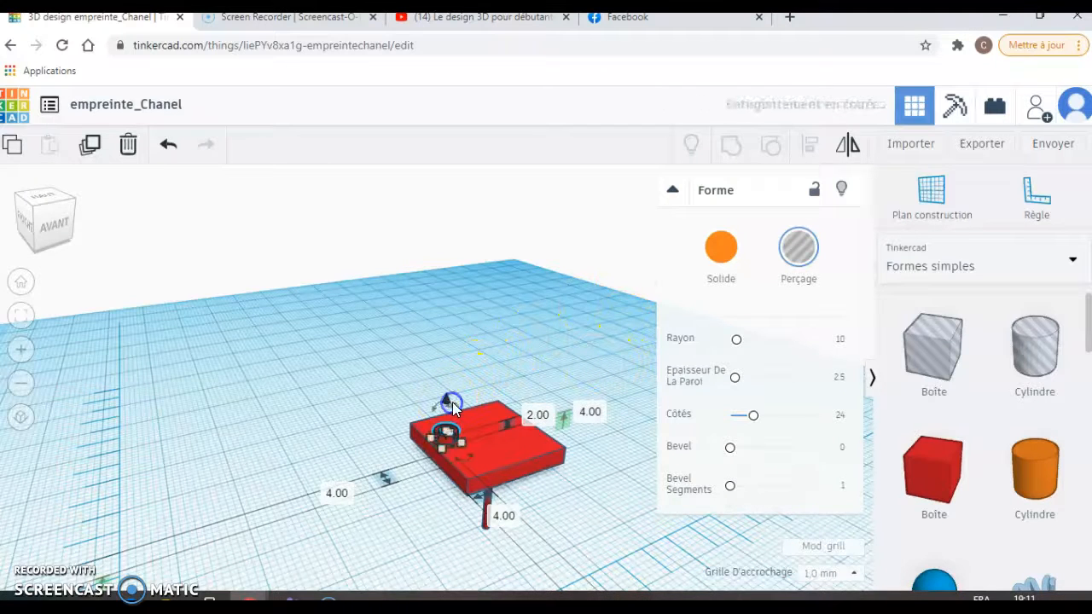
pyautogui.click(527, 365)
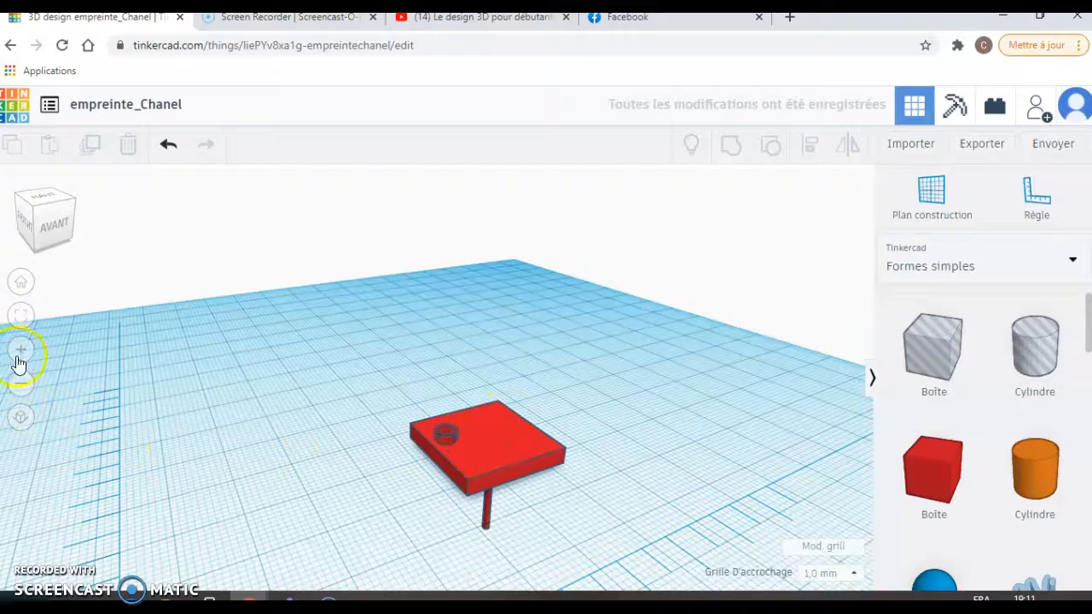
# Sink the tube-shaped hole further into the red plate, to 3 mm above the workplane.
pyautogui.moveTo(63, 233); pyautogui.dragTo(53, 231)
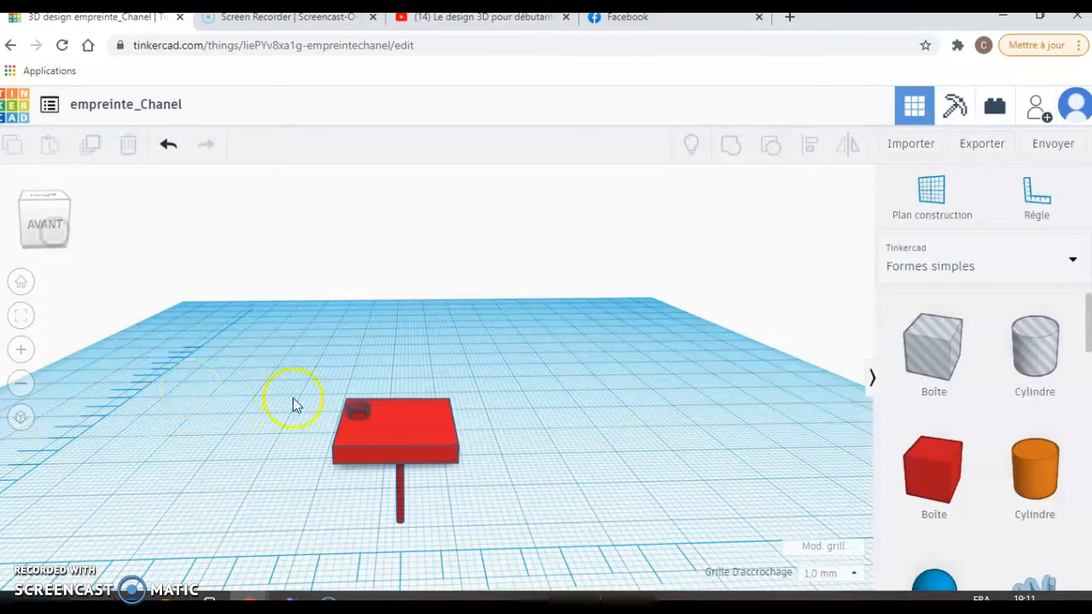
pyautogui.click(360, 415)
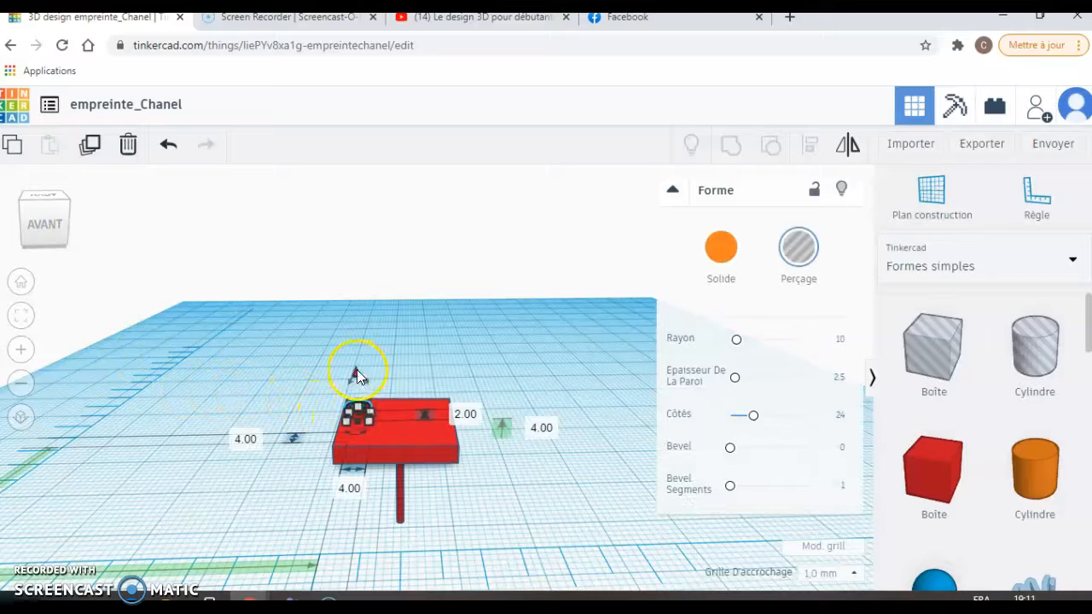
pyautogui.moveTo(357, 375); pyautogui.dragTo(356, 378)
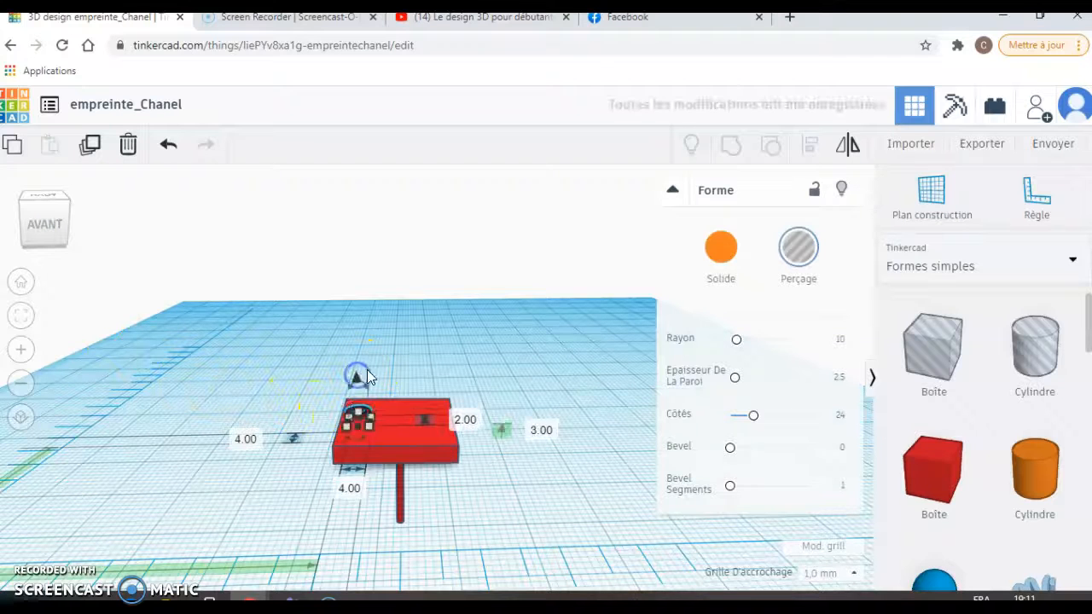
pyautogui.click(462, 361)
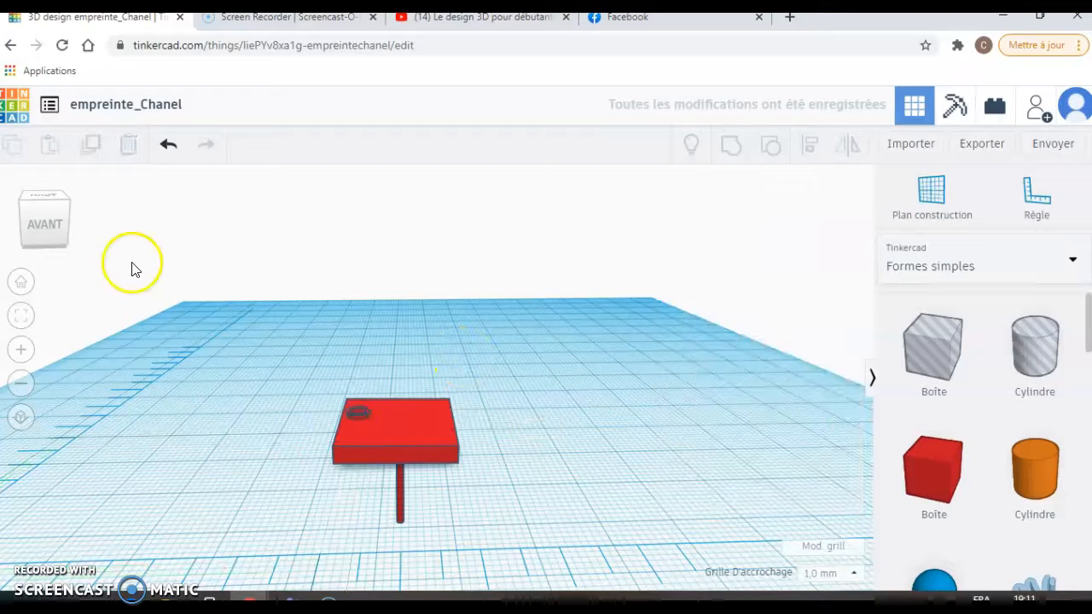
# Select the red plate together with the embedded tube-shaped hole and group them to cut the ring imprint.
pyautogui.click(51, 232)
pyautogui.click(50, 232)
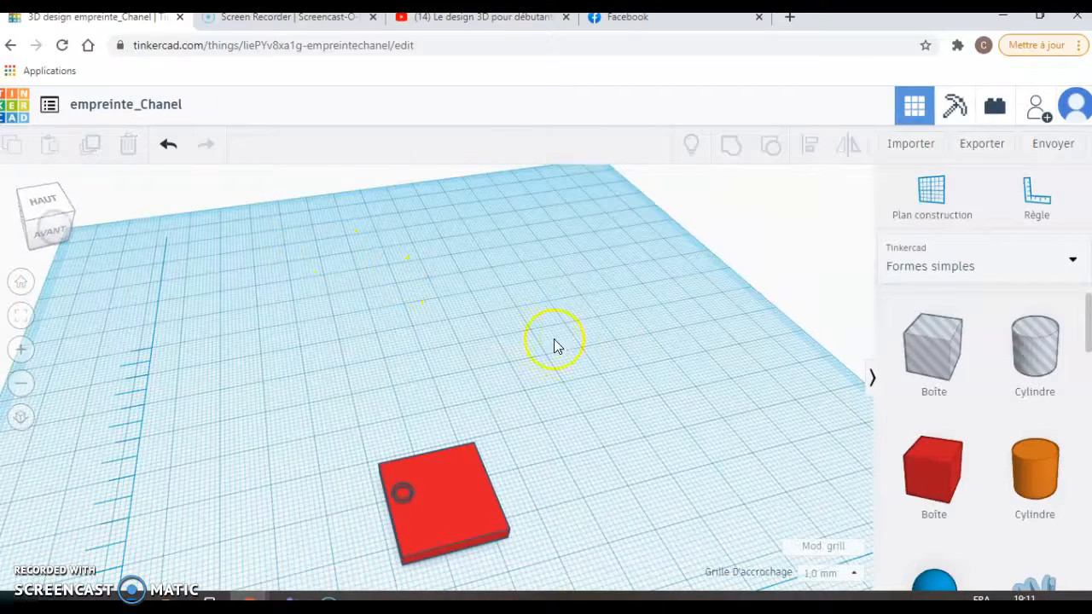
pyautogui.moveTo(357, 526); pyautogui.dragTo(550, 583)
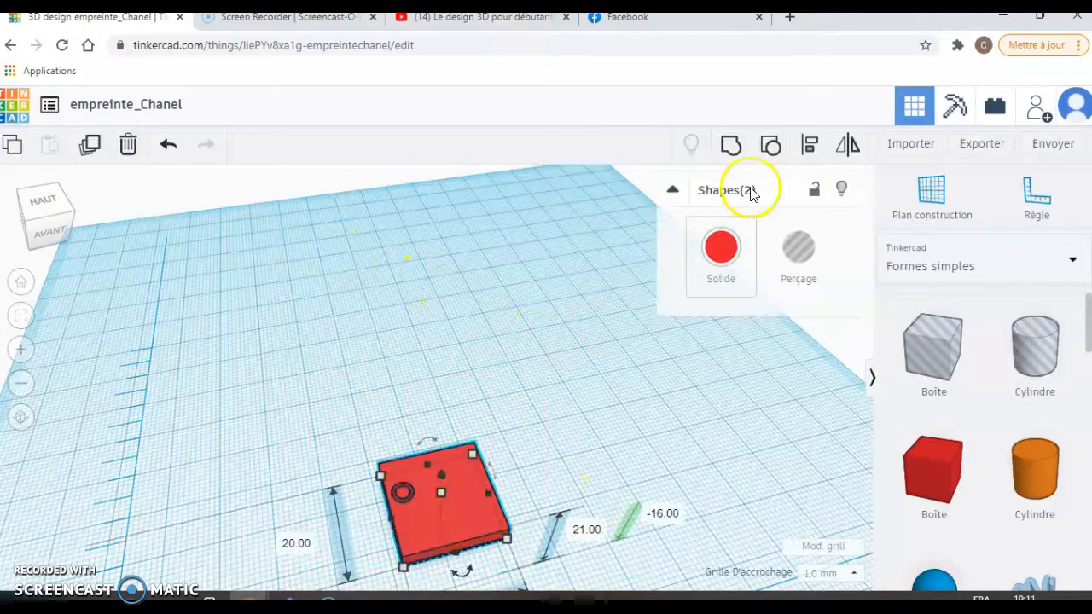
pyautogui.click(735, 146)
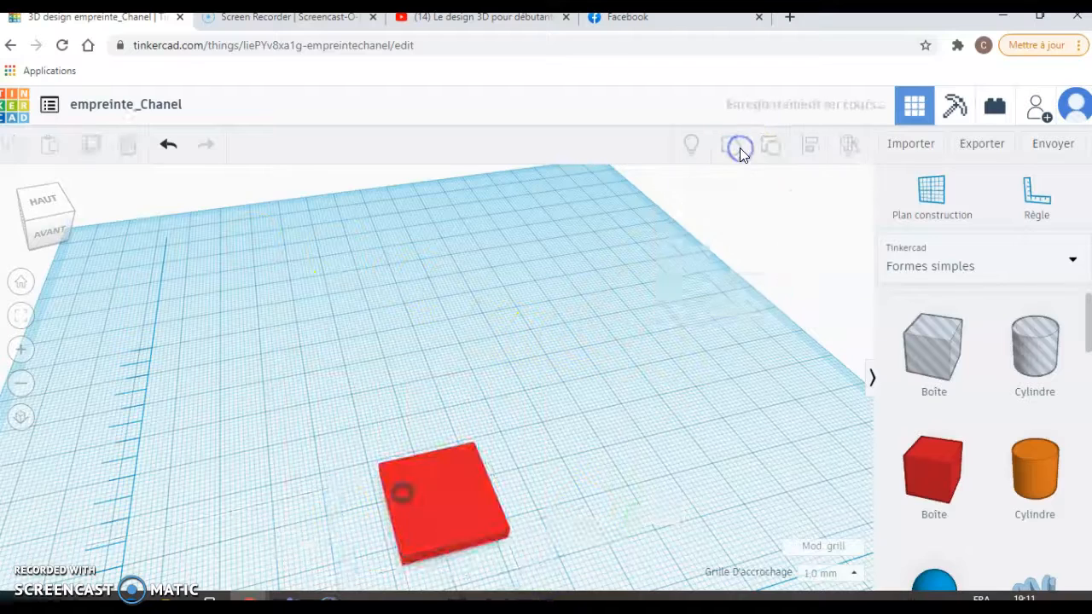
pyautogui.click(448, 408)
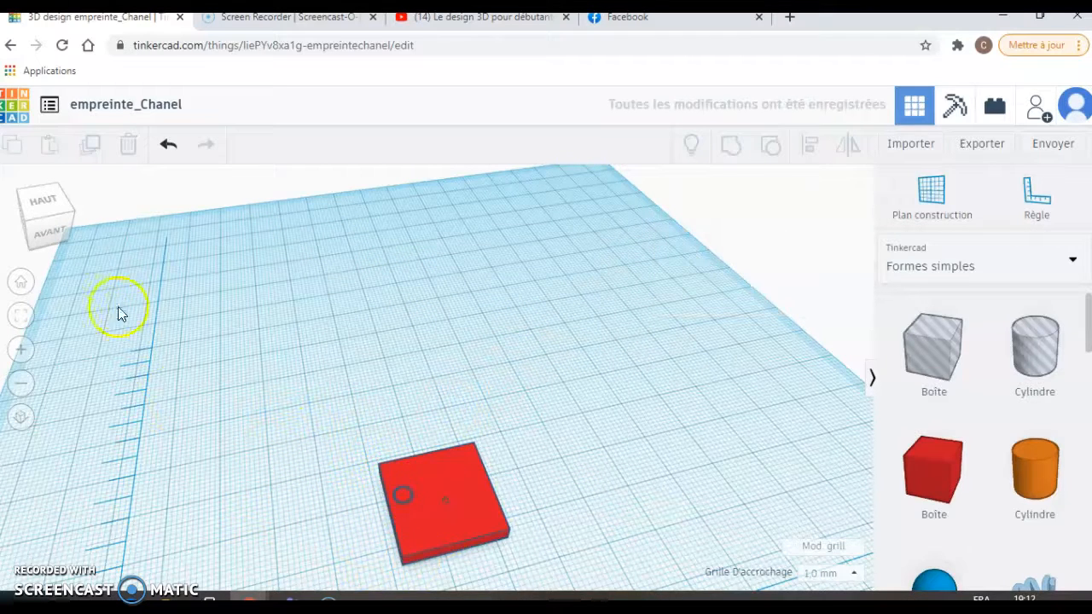
# Find the Scribble shape in the basic shapes library and place it on the workplane beside the red plate.
pyautogui.moveTo(57, 224)
pyautogui.mouseDown()
pyautogui.moveTo(40, 222)
pyautogui.moveTo(39, 234)
pyautogui.moveTo(58, 238)
pyautogui.mouseUp()
pyautogui.click(58, 238)
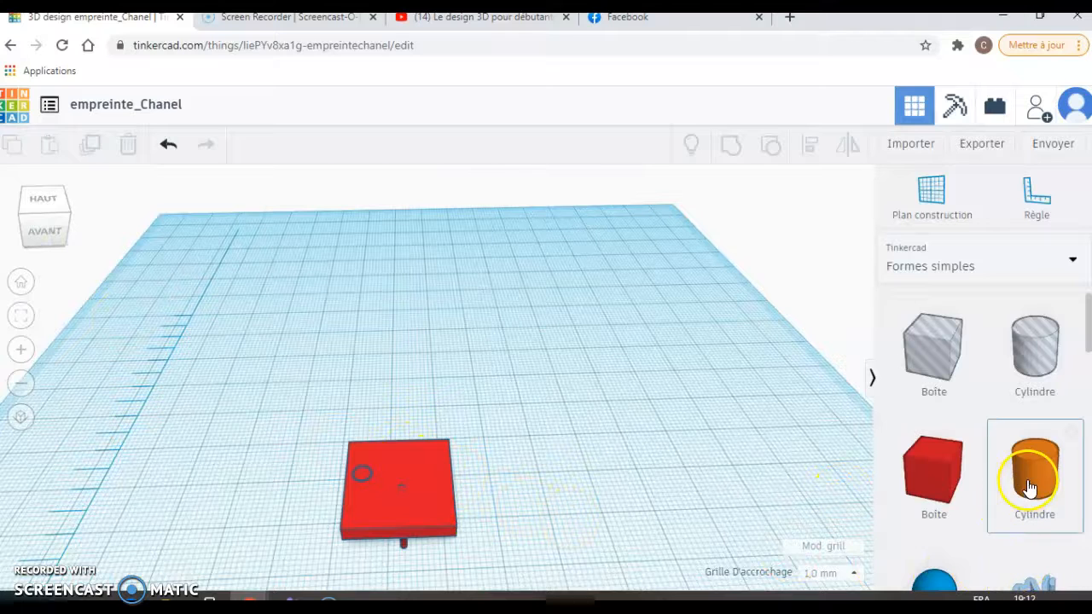
pyautogui.scroll(-2, 945, 528)
pyautogui.scroll(-2, 942, 522)
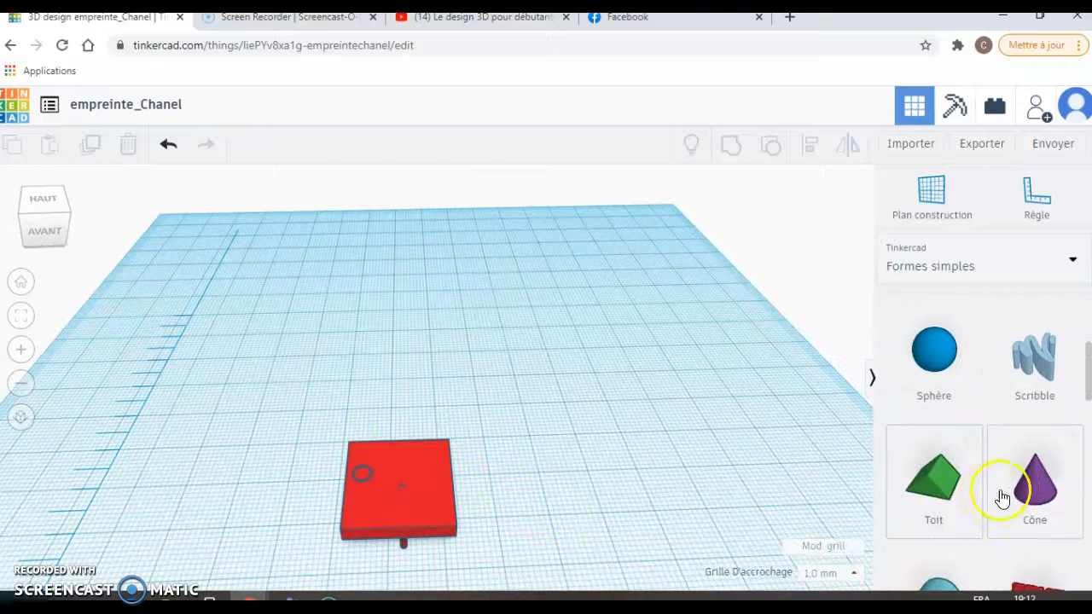
pyautogui.scroll(-1, 1011, 494)
pyautogui.scroll(2, 1015, 494)
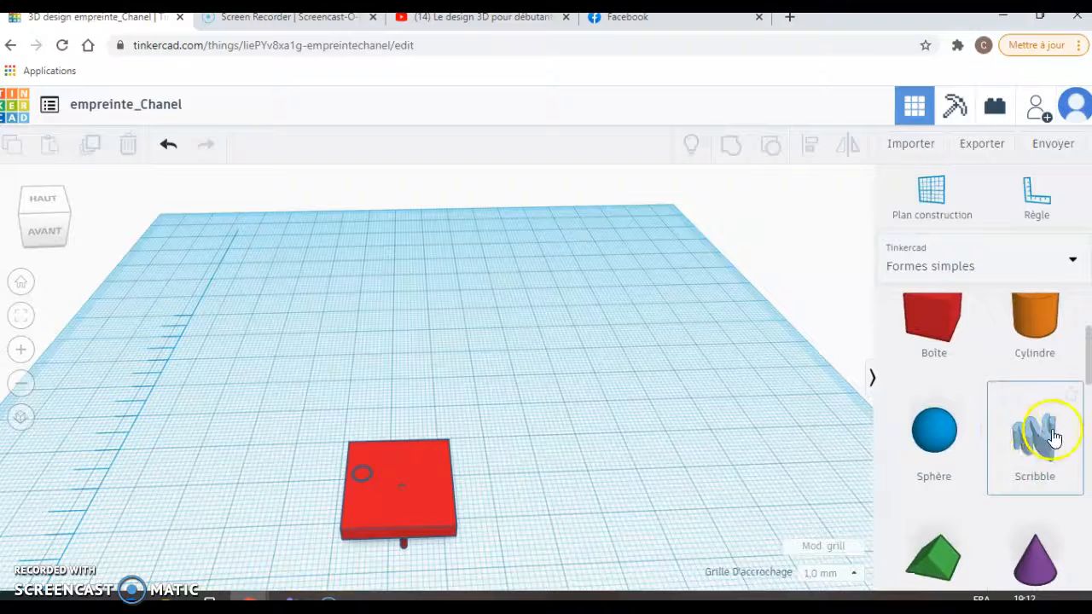
pyautogui.moveTo(984, 442)
pyautogui.mouseDown()
pyautogui.moveTo(643, 401)
pyautogui.moveTo(597, 407)
pyautogui.mouseUp()
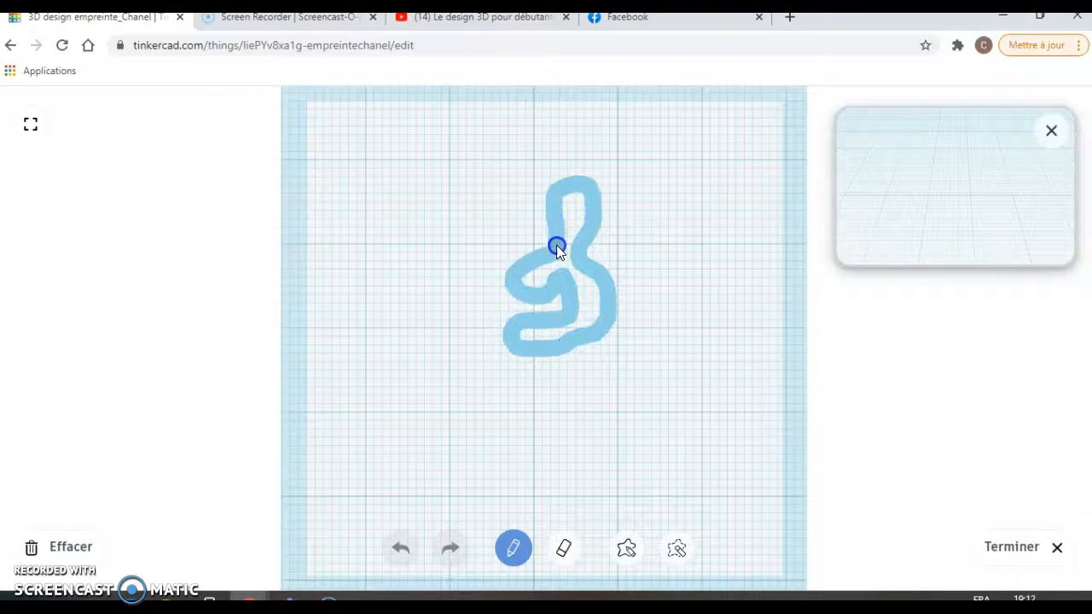
# Draw a closed thumbs-up outline as the scribble, check it in the 3D preview and finish the drawing.
pyautogui.moveTo(556, 248); pyautogui.dragTo(555, 255)
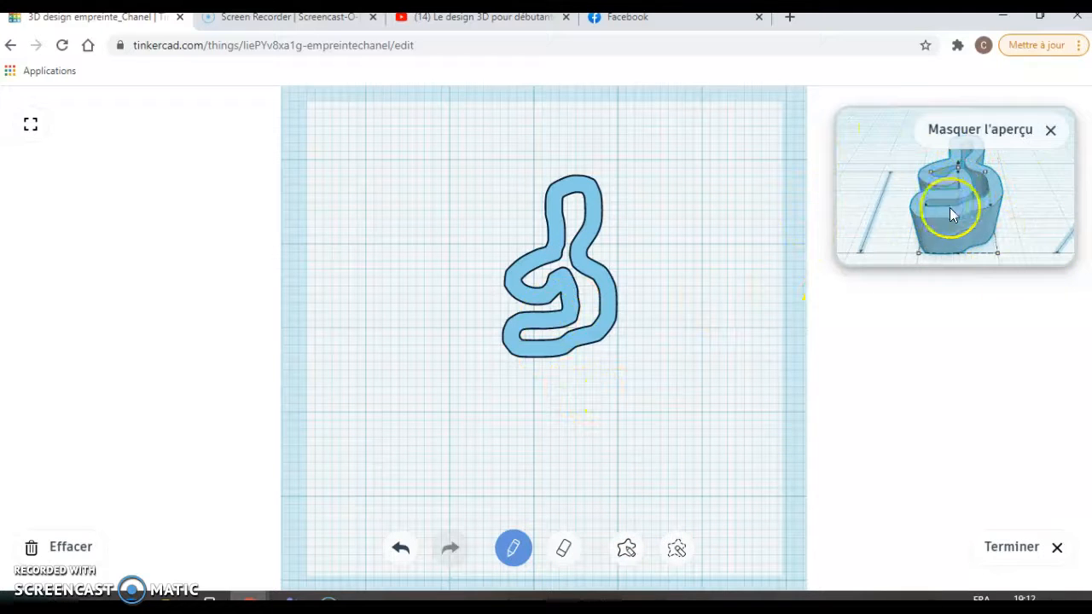
pyautogui.moveTo(970, 165); pyautogui.dragTo(981, 241)
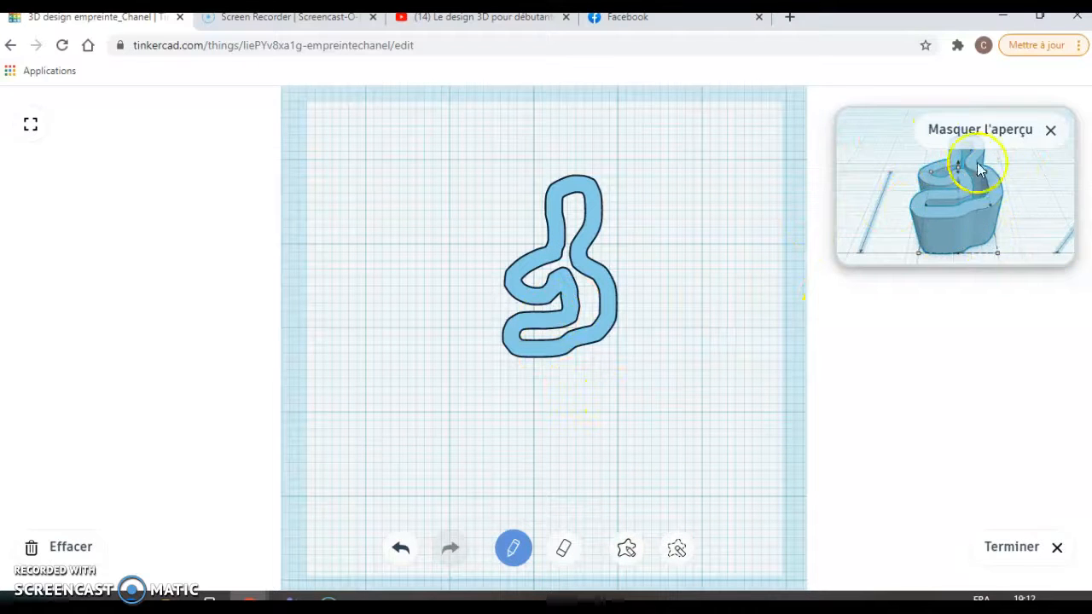
pyautogui.click(1018, 546)
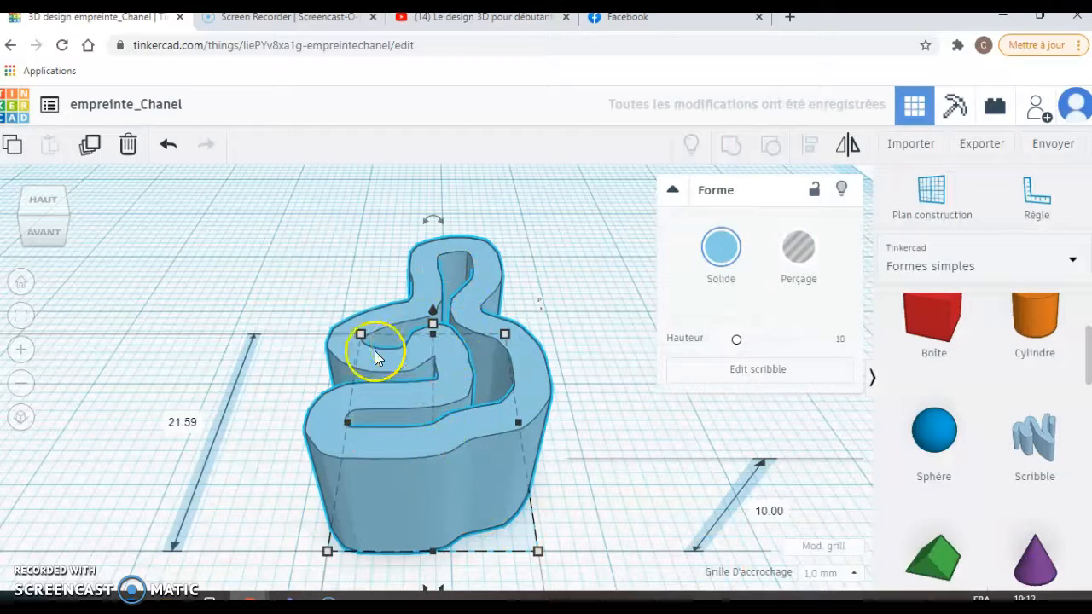
# Shrink the thumbs-up scribble's footprint to about 4.58 by 4.03 mm.
pyautogui.moveTo(363, 335); pyautogui.dragTo(471, 503)
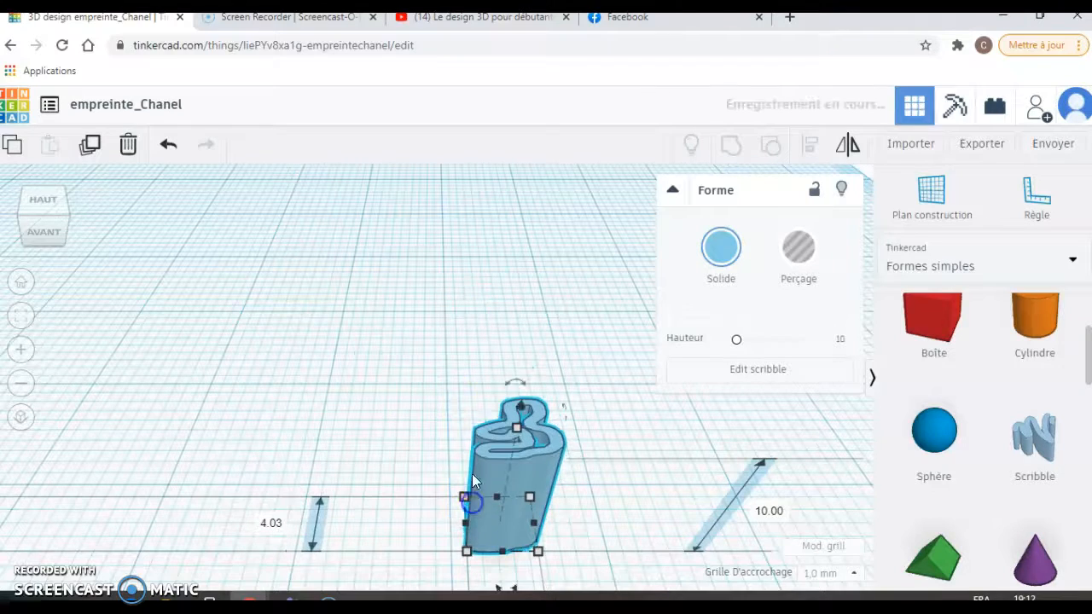
pyautogui.moveTo(63, 233); pyautogui.dragTo(273, 225)
pyautogui.moveTo(406, 279); pyautogui.dragTo(331, 335, button='right')
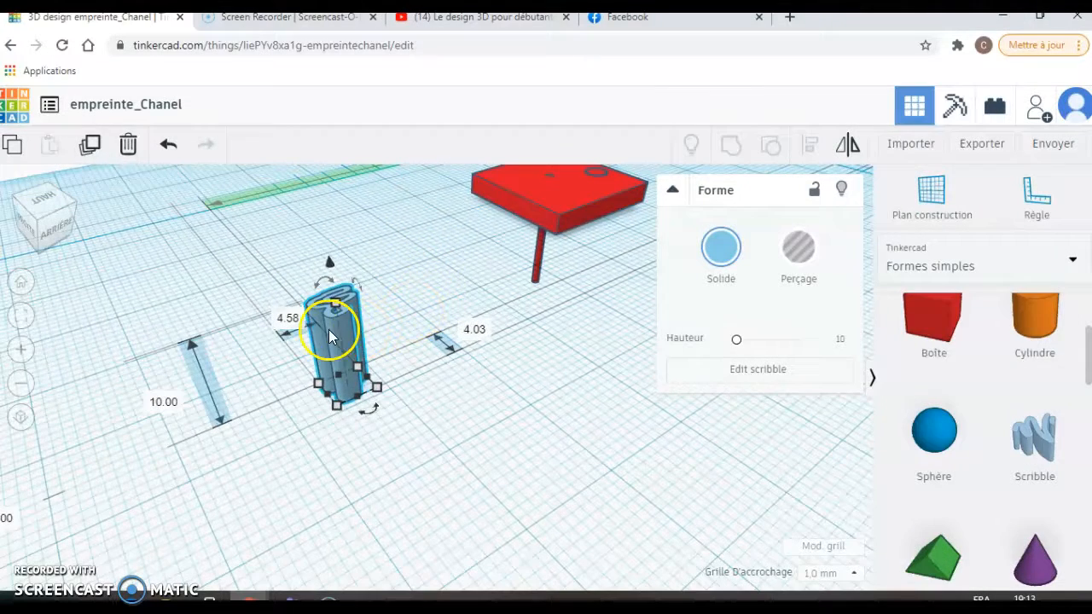
# Move the thumbs-up scribble onto the red plate and raise it 2 mm above the workplane.
pyautogui.moveTo(337, 329)
pyautogui.mouseDown()
pyautogui.moveTo(390, 307)
pyautogui.moveTo(417, 275)
pyautogui.moveTo(517, 217)
pyautogui.moveTo(457, 267)
pyautogui.moveTo(415, 264)
pyautogui.mouseUp()
pyautogui.moveTo(482, 347); pyautogui.dragTo(447, 393)
pyautogui.click(23, 232)
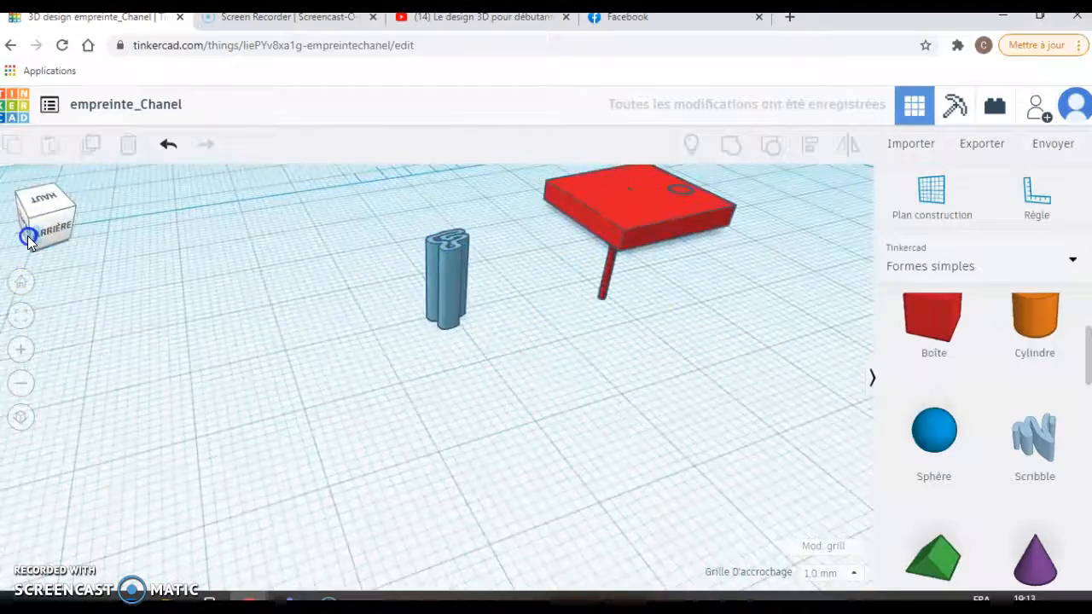
pyautogui.moveTo(19, 228); pyautogui.dragTo(41, 245)
pyautogui.moveTo(262, 363)
pyautogui.mouseDown()
pyautogui.moveTo(70, 263)
pyautogui.moveTo(83, 296)
pyautogui.moveTo(113, 274)
pyautogui.moveTo(182, 311)
pyautogui.moveTo(210, 290)
pyautogui.moveTo(226, 307)
pyautogui.moveTo(185, 313)
pyautogui.moveTo(195, 310)
pyautogui.moveTo(161, 282)
pyautogui.moveTo(154, 258)
pyautogui.moveTo(151, 276)
pyautogui.mouseUp()
pyautogui.moveTo(128, 215); pyautogui.dragTo(124, 197)
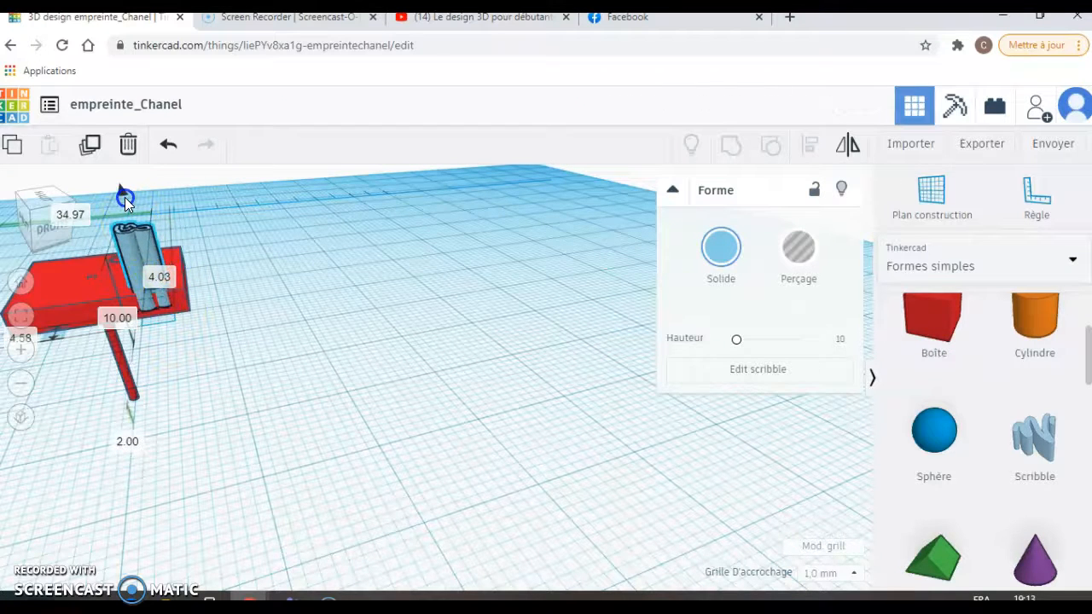
# Move the thumbs-up scribble clear of the red plate and reduce its height to 4 mm.
pyautogui.moveTo(133, 243); pyautogui.dragTo(269, 234)
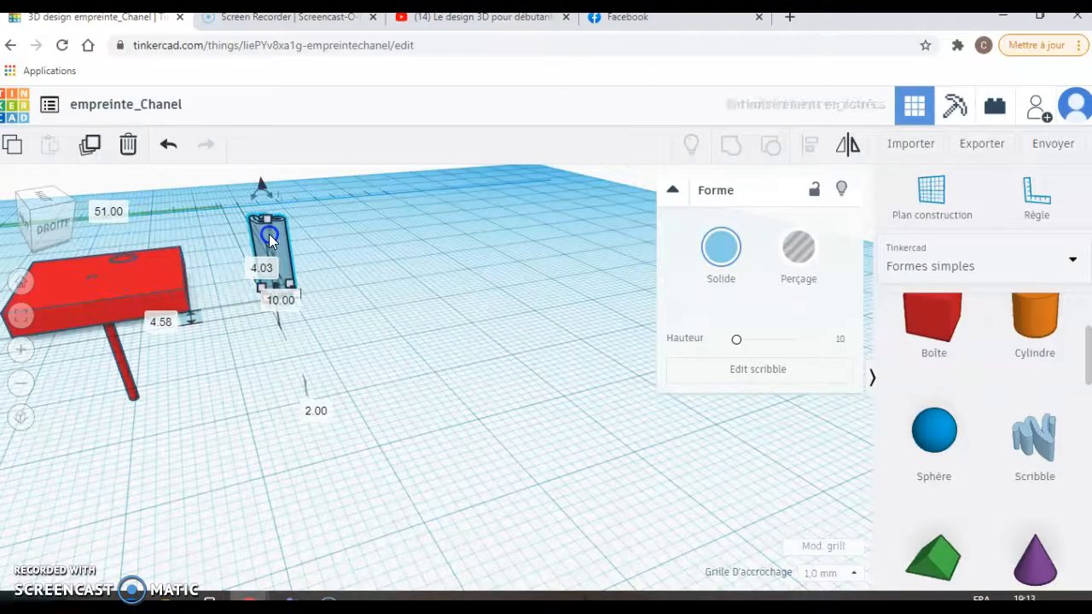
pyautogui.click(48, 236)
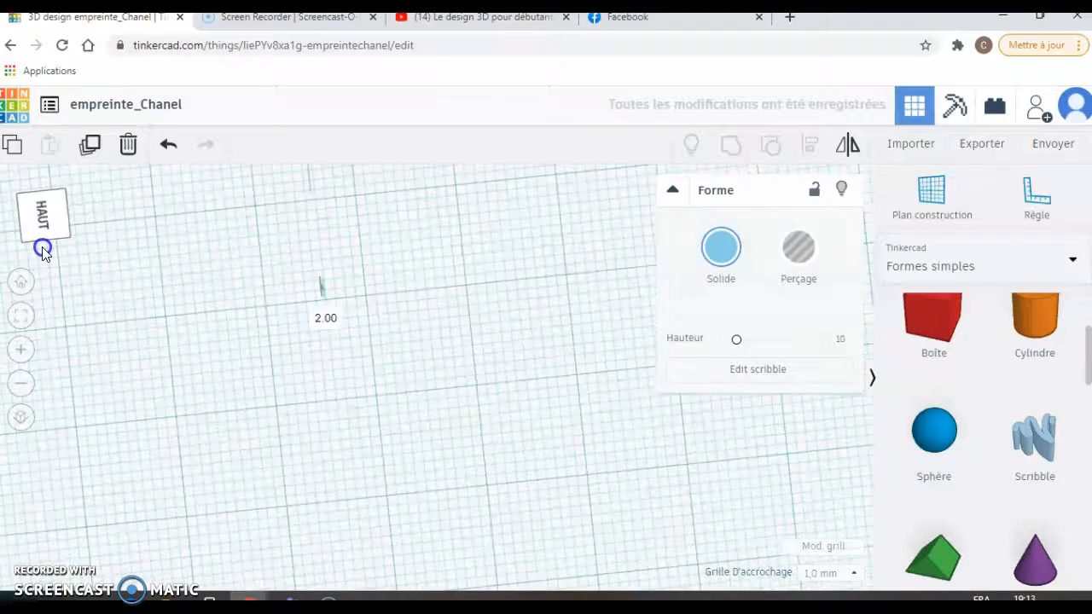
pyautogui.moveTo(123, 264); pyautogui.dragTo(148, 272, button='right')
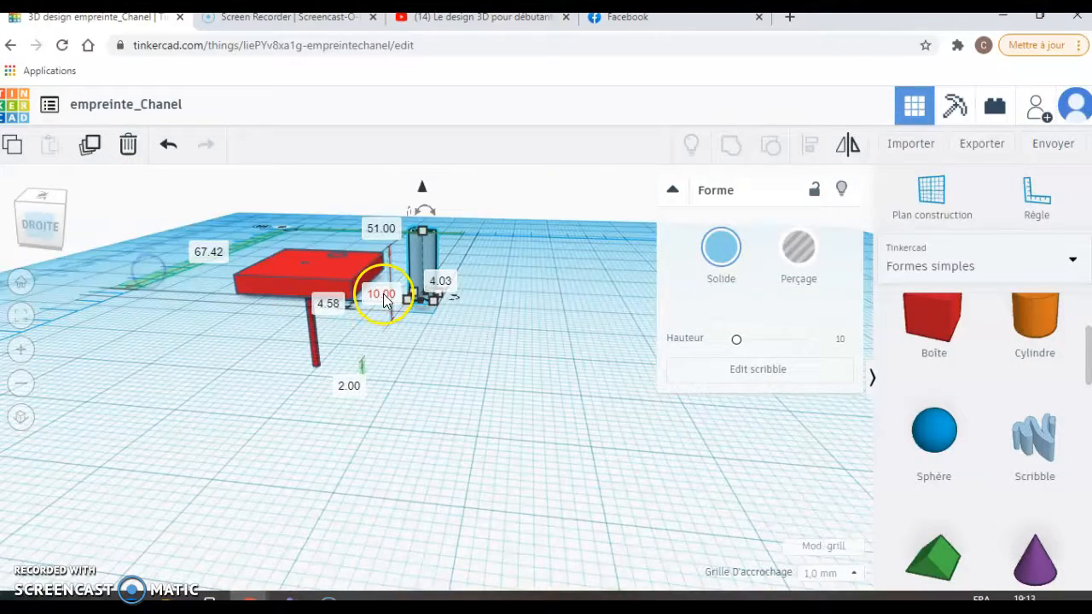
pyautogui.scroll(3, 402, 334)
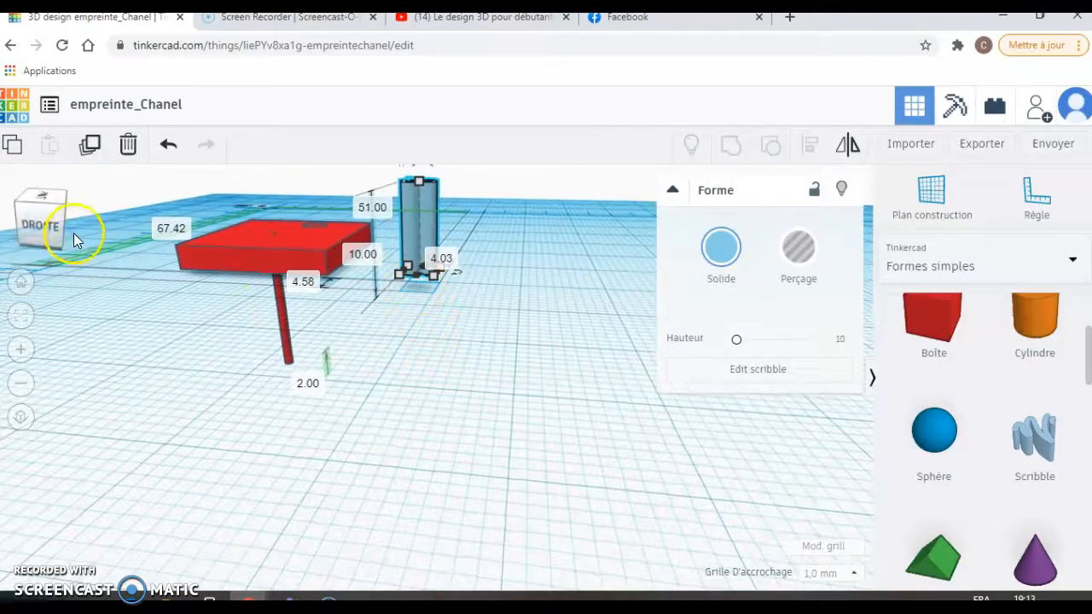
pyautogui.click(44, 224)
pyautogui.moveTo(46, 223)
pyautogui.mouseDown()
pyautogui.moveTo(49, 241)
pyautogui.moveTo(51, 231)
pyautogui.mouseUp()
pyautogui.click(51, 231)
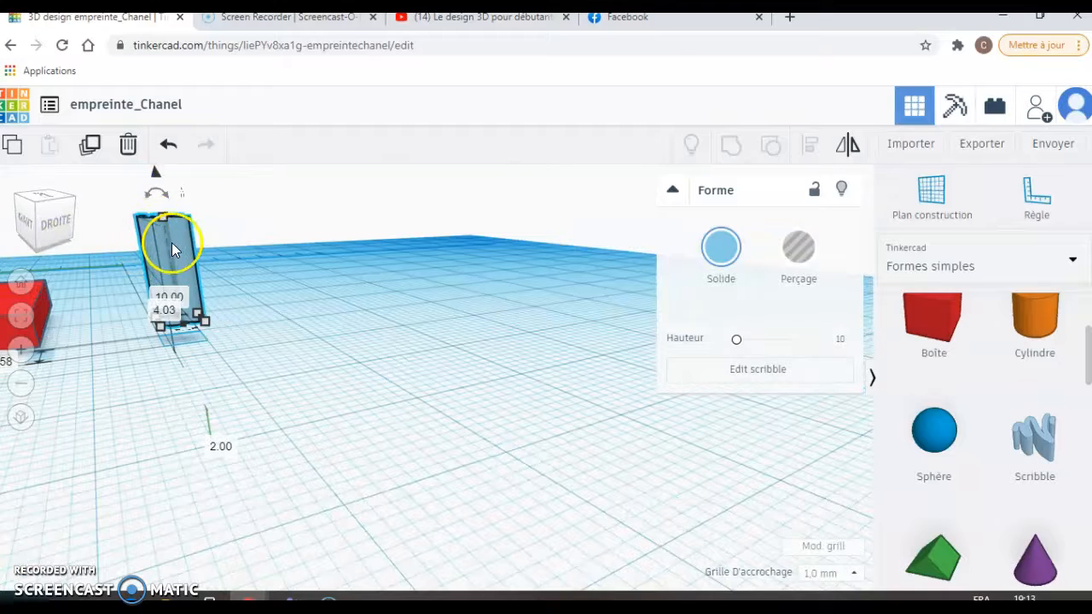
pyautogui.moveTo(164, 222); pyautogui.dragTo(171, 290)
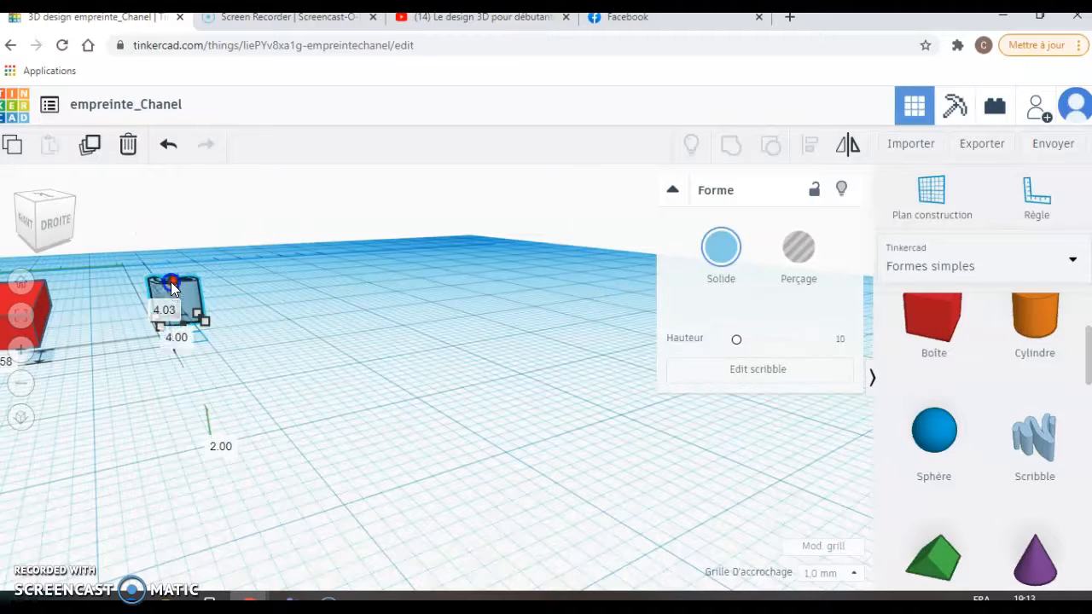
# Move the shortened thumbs-up scribble back onto the red plate, check its position and deselect it.
pyautogui.moveTo(184, 296); pyautogui.dragTo(73, 296)
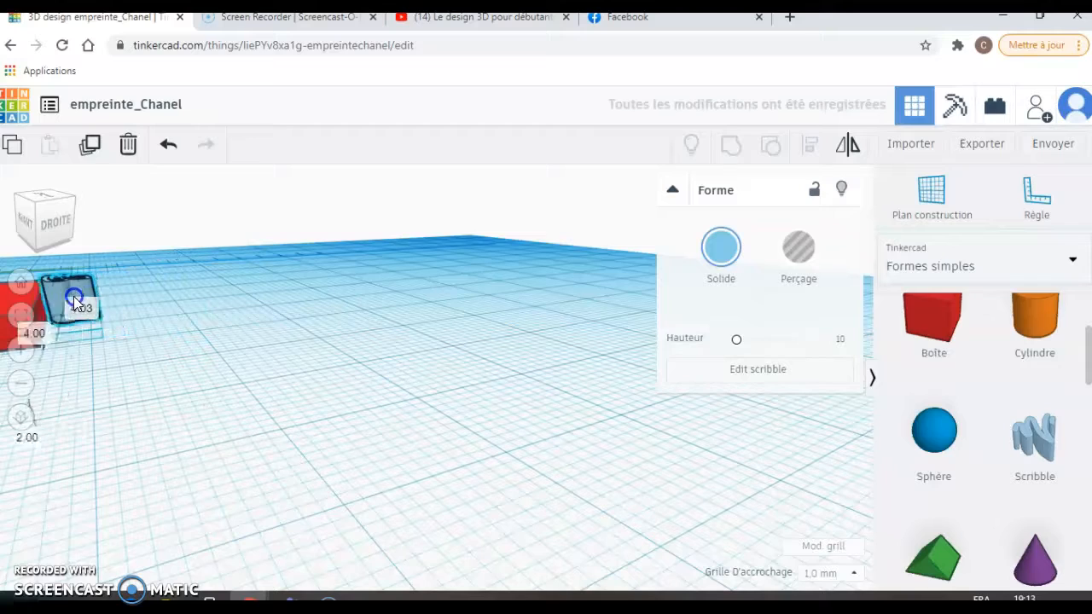
pyautogui.moveTo(48, 223)
pyautogui.mouseDown()
pyautogui.moveTo(73, 222)
pyautogui.moveTo(46, 235)
pyautogui.moveTo(34, 221)
pyautogui.mouseUp()
pyautogui.scroll(1, 277, 319)
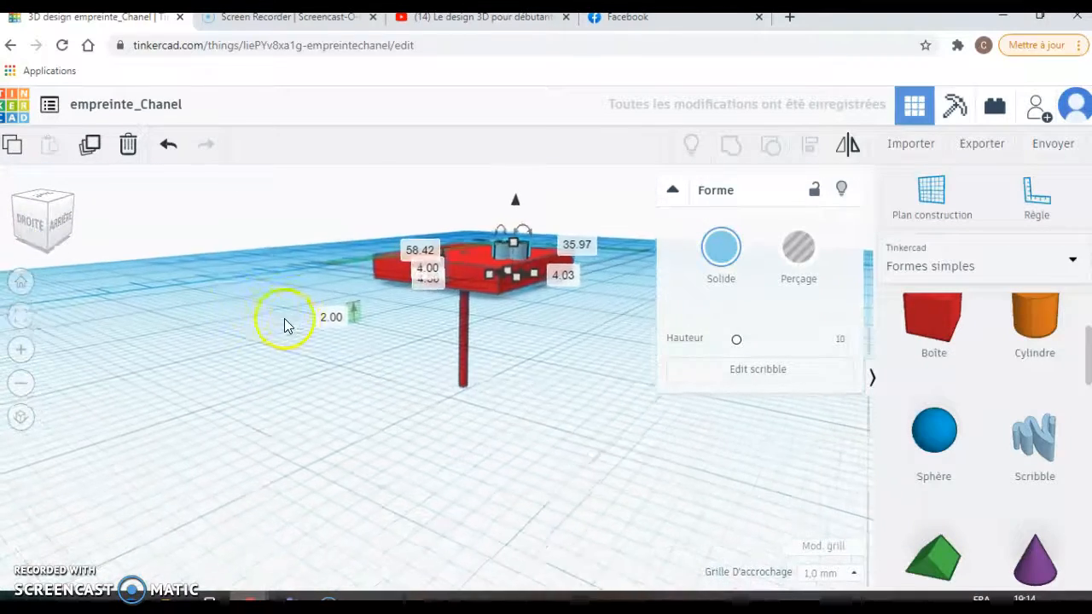
pyautogui.scroll(-4, 299, 319)
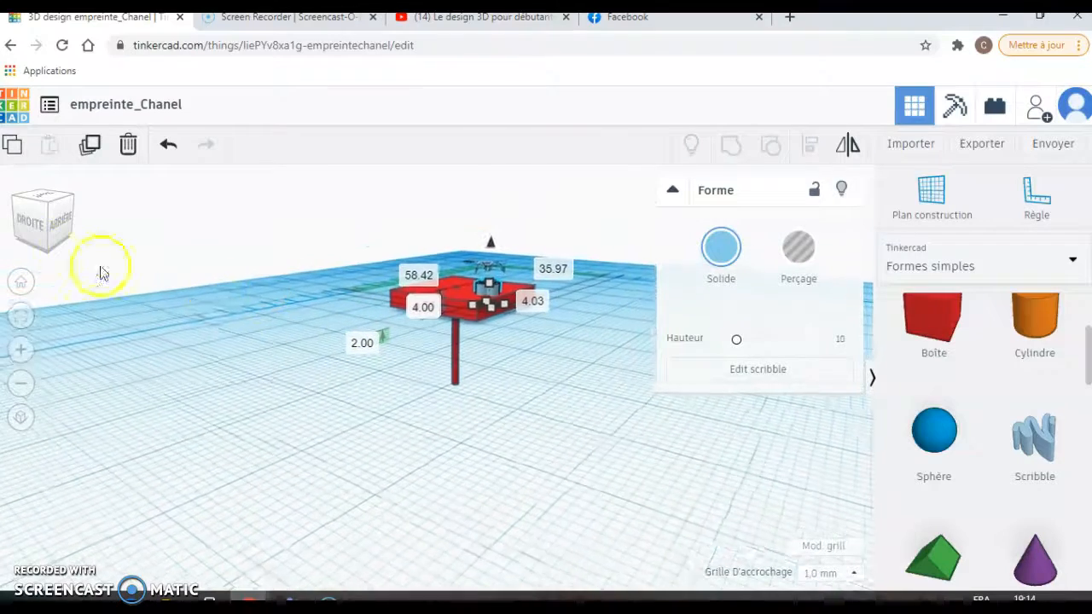
pyautogui.click(306, 325)
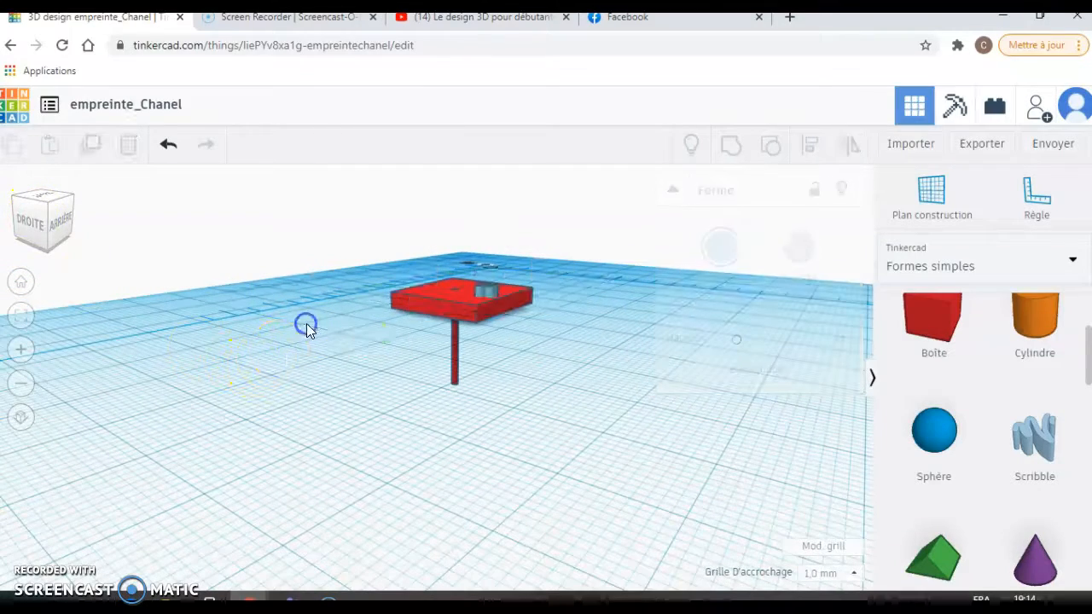
# Enlarge the thumbs-up scribble's footprint on the red plate to 9.03 by 10 mm.
pyautogui.moveTo(389, 341); pyautogui.dragTo(355, 418)
pyautogui.moveTo(45, 218); pyautogui.dragTo(64, 222)
pyautogui.moveTo(177, 225)
pyautogui.mouseDown()
pyautogui.moveTo(119, 244)
pyautogui.moveTo(98, 238)
pyautogui.moveTo(126, 268)
pyautogui.moveTo(145, 269)
pyautogui.mouseUp()
pyautogui.moveTo(59, 220)
pyautogui.mouseDown()
pyautogui.moveTo(97, 207)
pyautogui.moveTo(89, 229)
pyautogui.moveTo(59, 219)
pyautogui.moveTo(74, 213)
pyautogui.moveTo(54, 215)
pyautogui.mouseUp()
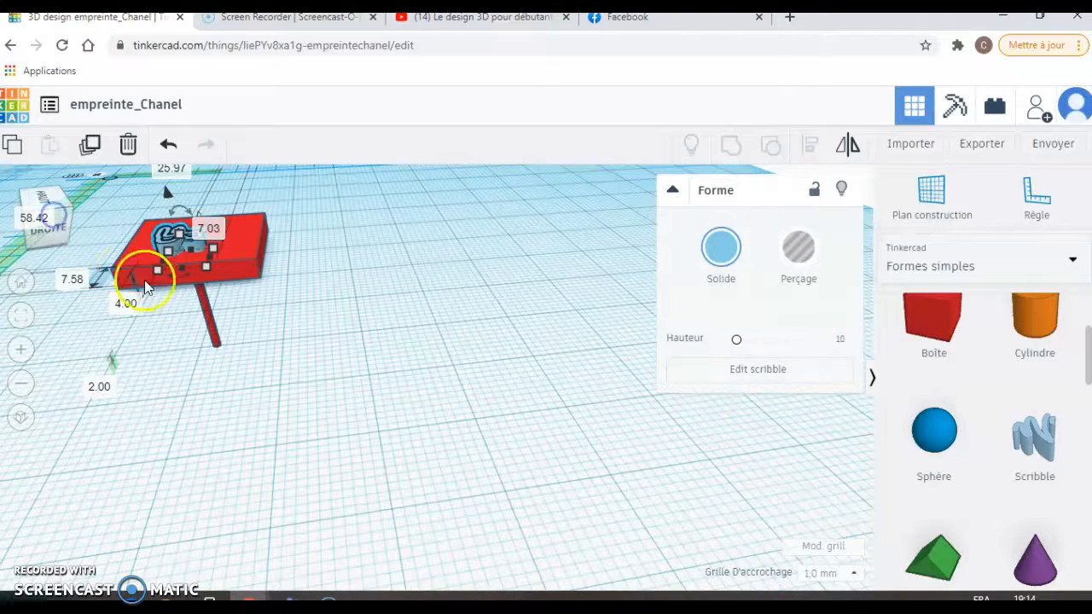
pyautogui.click(242, 310)
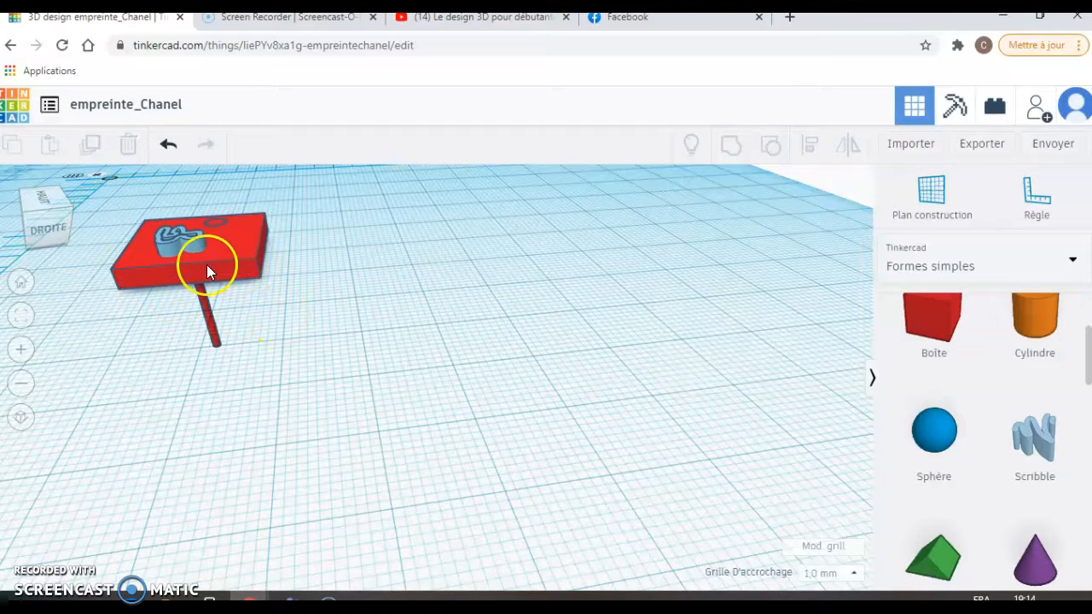
pyautogui.click(192, 241)
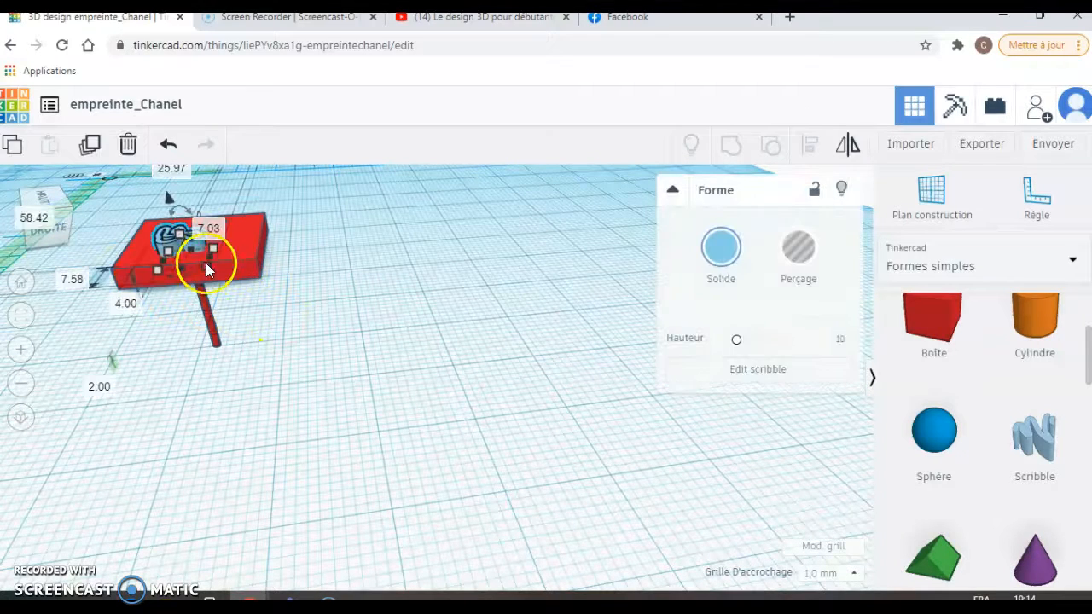
pyautogui.moveTo(211, 248); pyautogui.dragTo(221, 246)
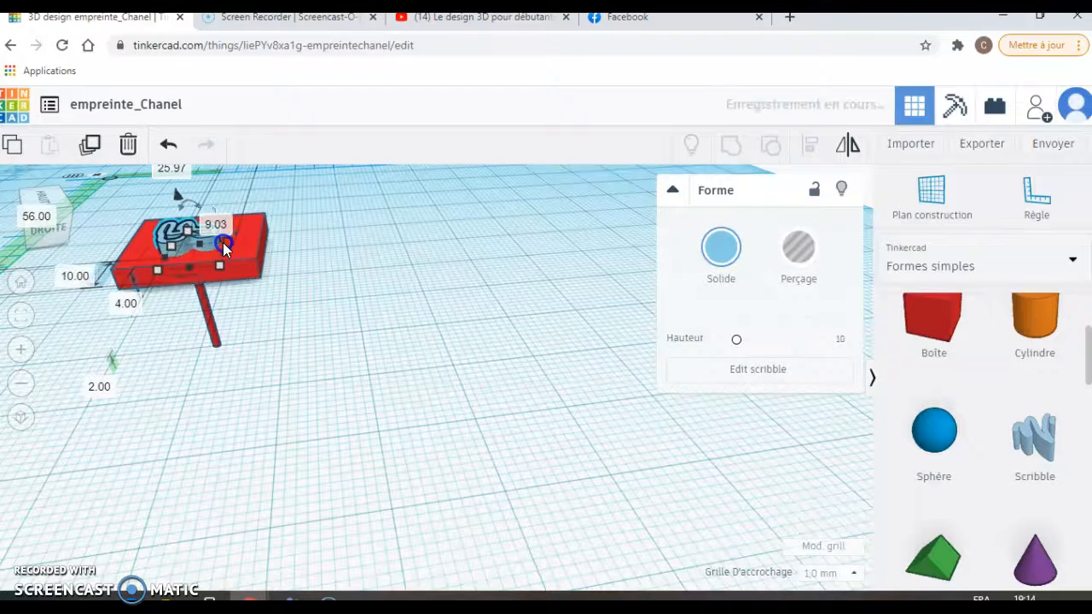
pyautogui.click(410, 266)
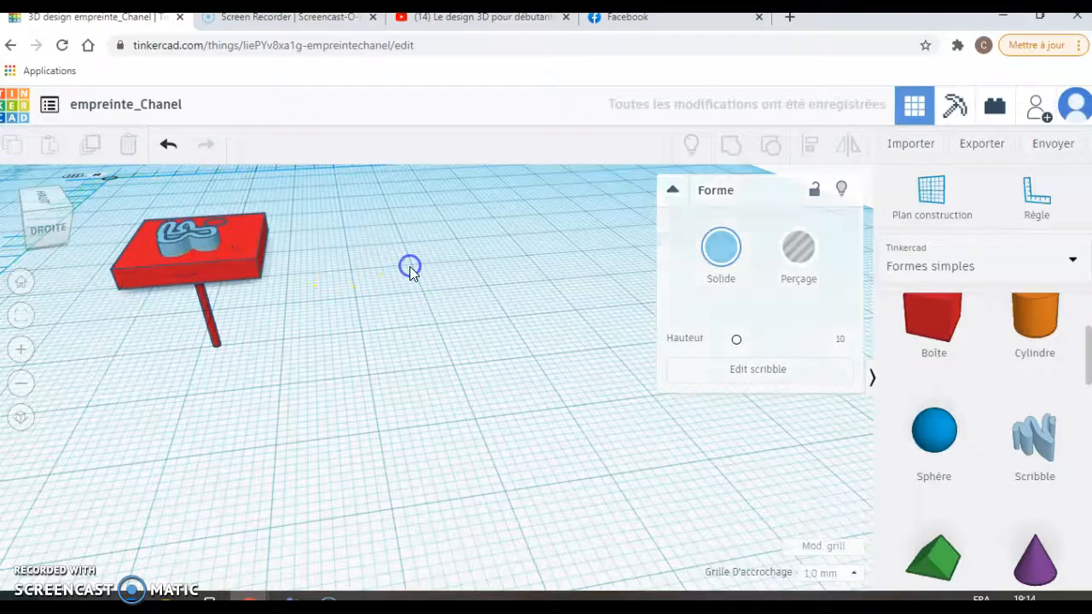
# Lower the thumbs-up scribble to 1 mm above the workplane.
pyautogui.click(202, 235)
pyautogui.moveTo(177, 201); pyautogui.dragTo(177, 206)
pyautogui.click(360, 312)
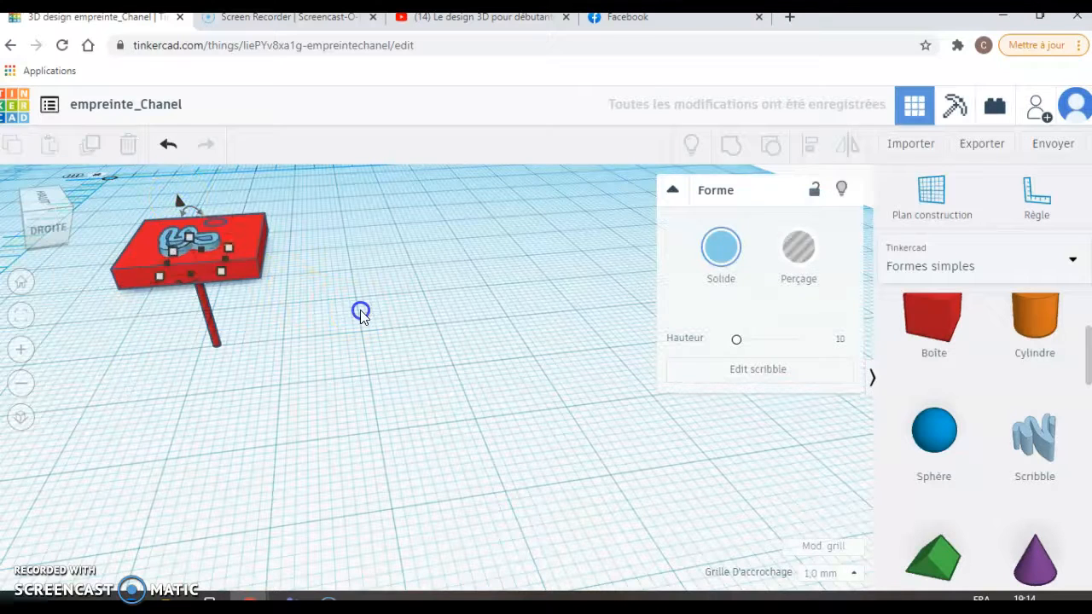
# Turn the thumbs-up scribble into a hole shape and deselect it.
pyautogui.click(197, 247)
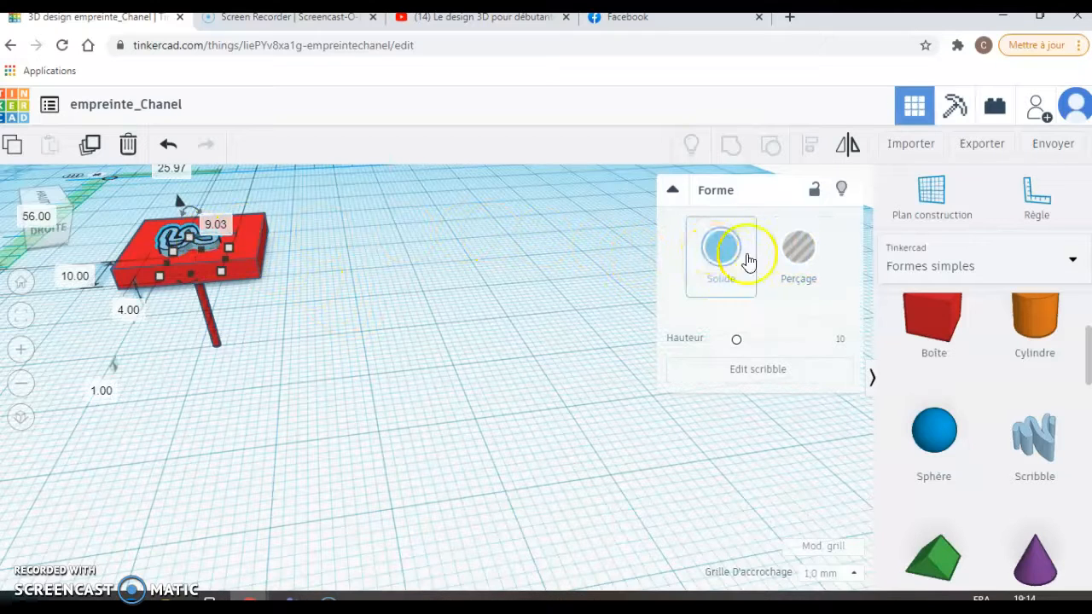
pyautogui.click(799, 256)
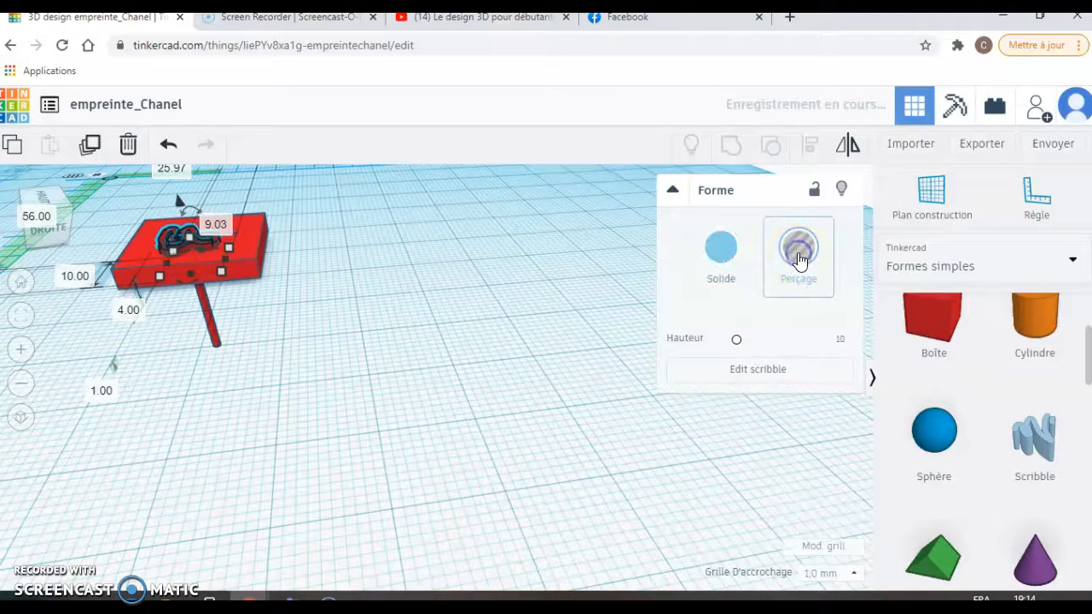
pyautogui.click(379, 279)
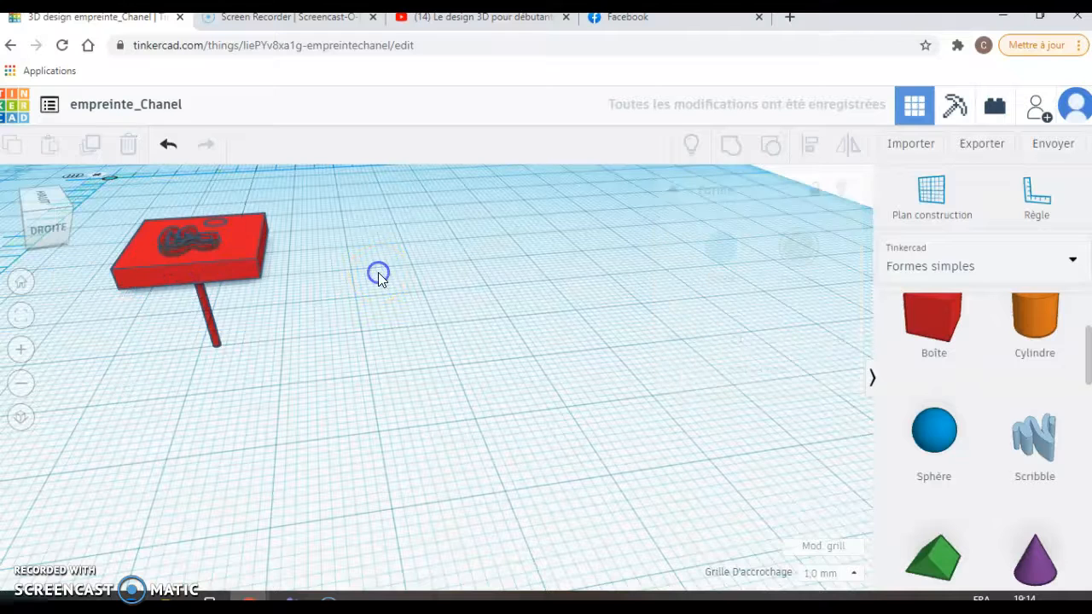
# Group the thumbs-up hole with the red plate to cut its imprint.
pyautogui.moveTo(106, 192); pyautogui.dragTo(299, 389)
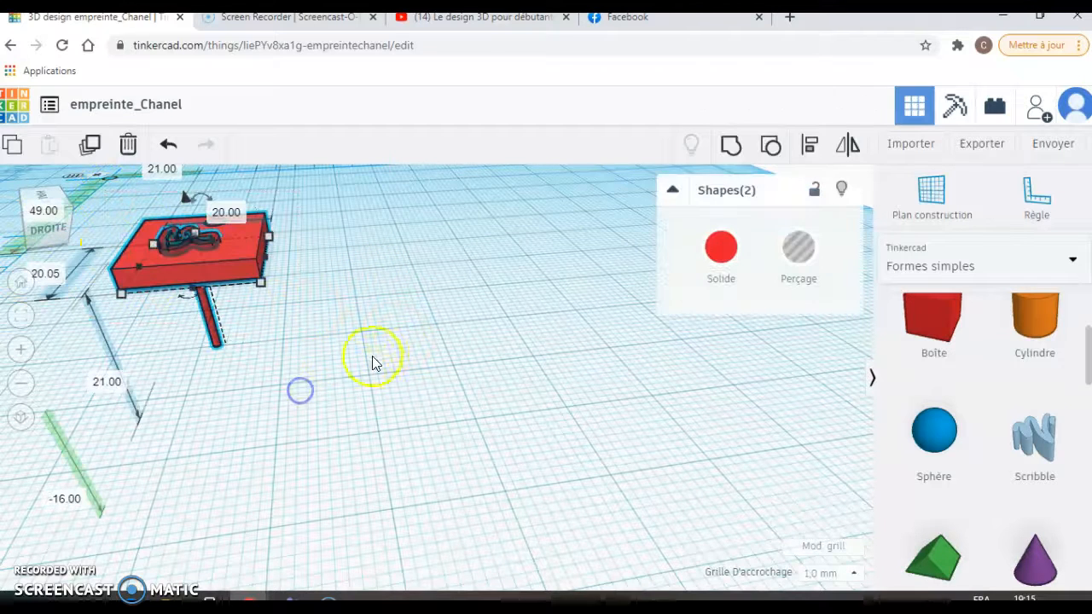
pyautogui.click(730, 149)
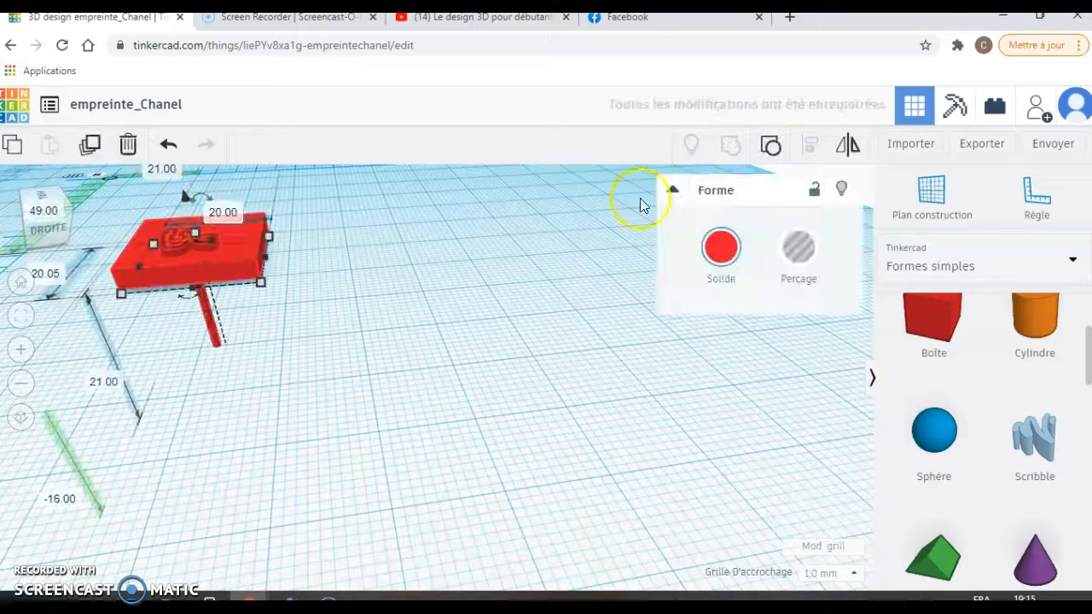
pyautogui.click(511, 277)
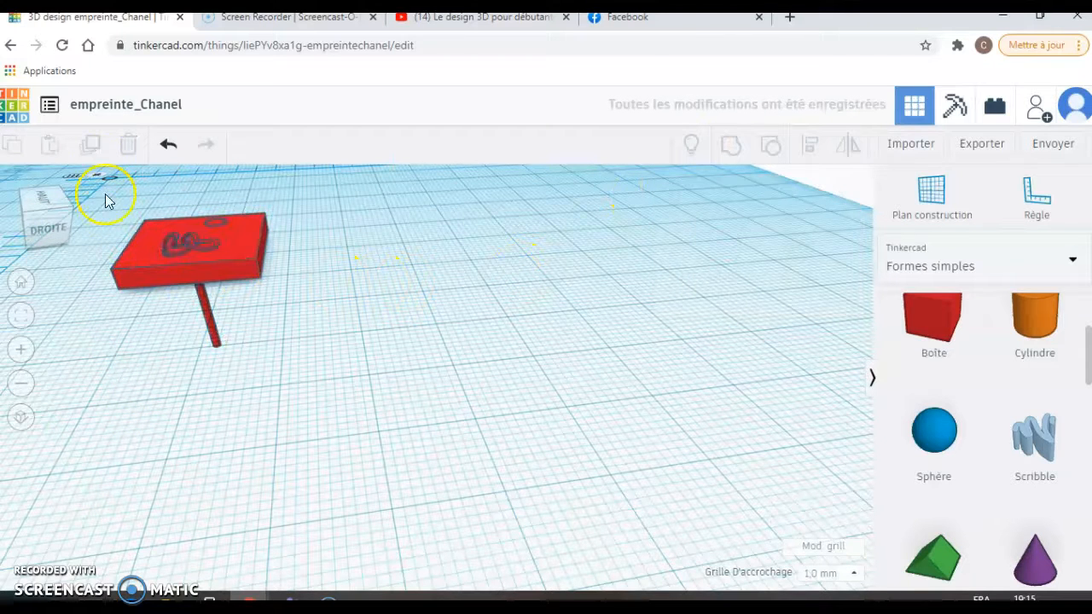
# Move the grouped red plate to a more central spot on the workplane and examine its imprints from above.
pyautogui.click(219, 256)
pyautogui.moveTo(236, 255); pyautogui.dragTo(509, 403)
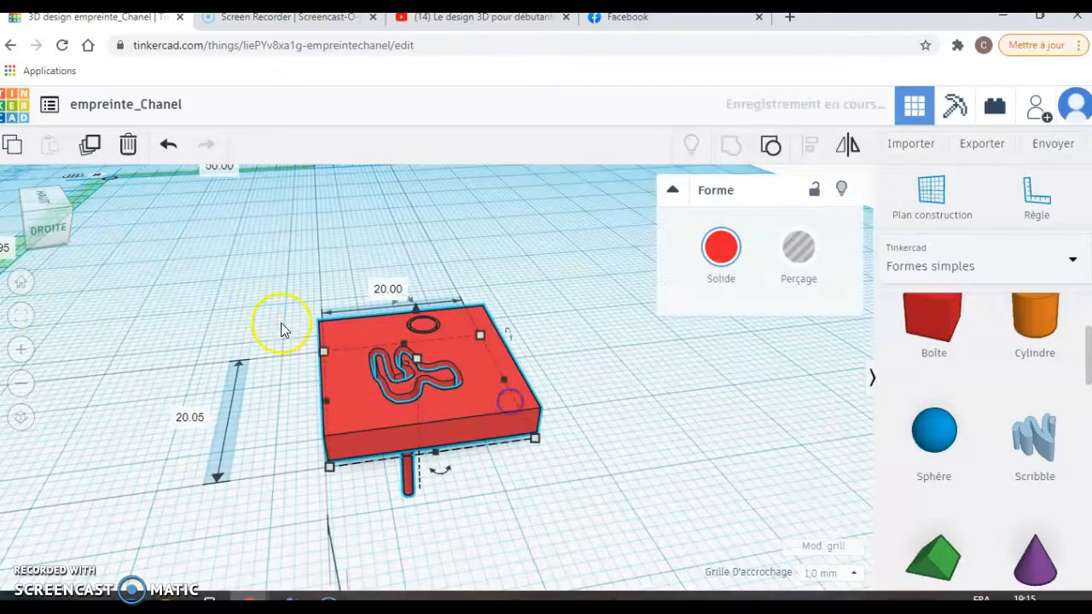
pyautogui.click(55, 229)
pyautogui.moveTo(16, 263); pyautogui.dragTo(62, 282)
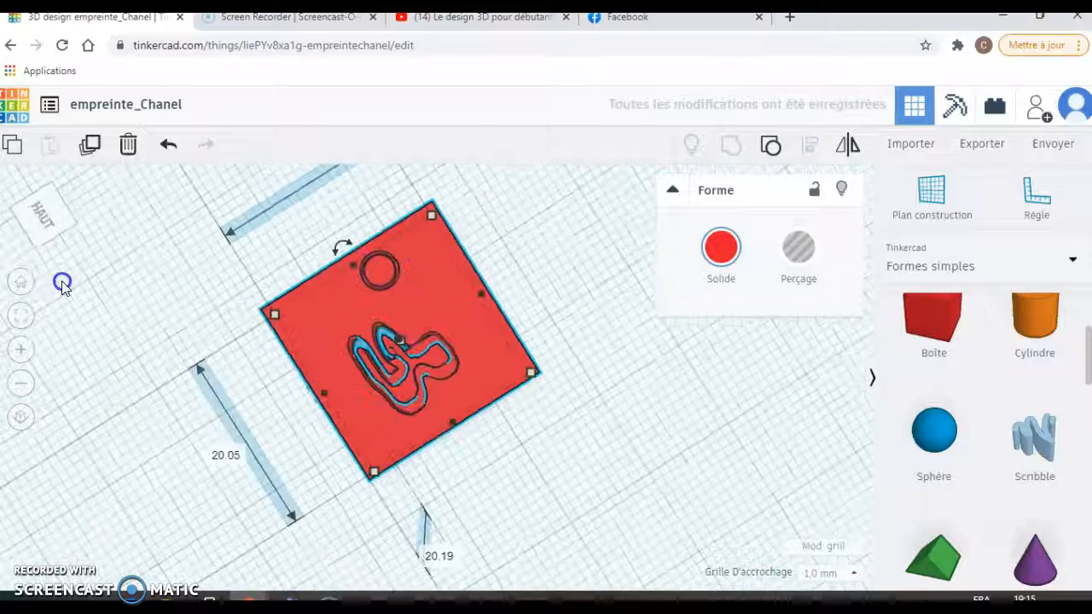
pyautogui.click(570, 279)
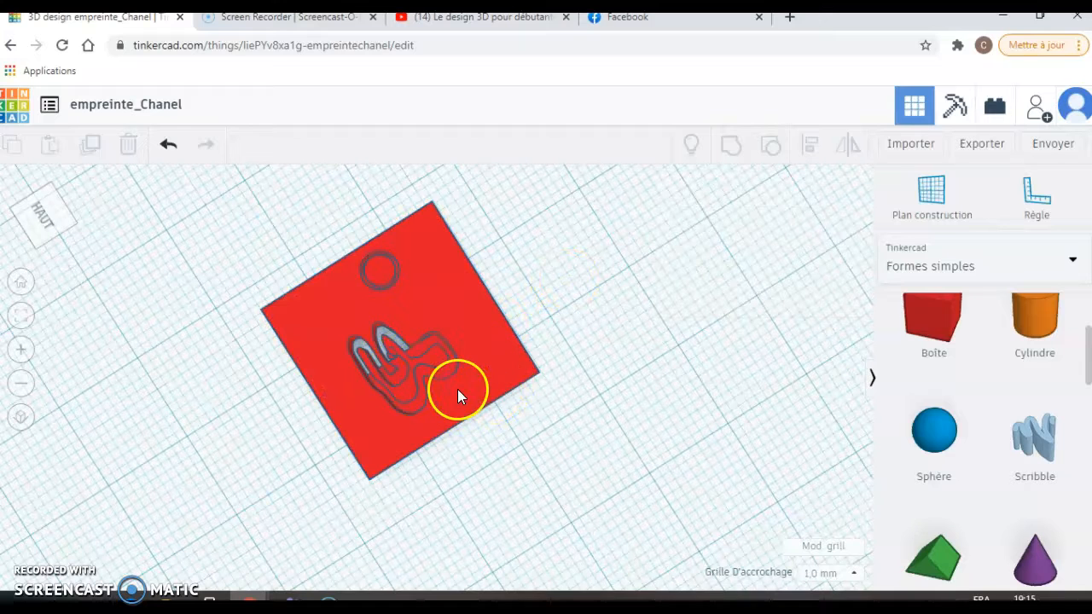
pyautogui.click(417, 350)
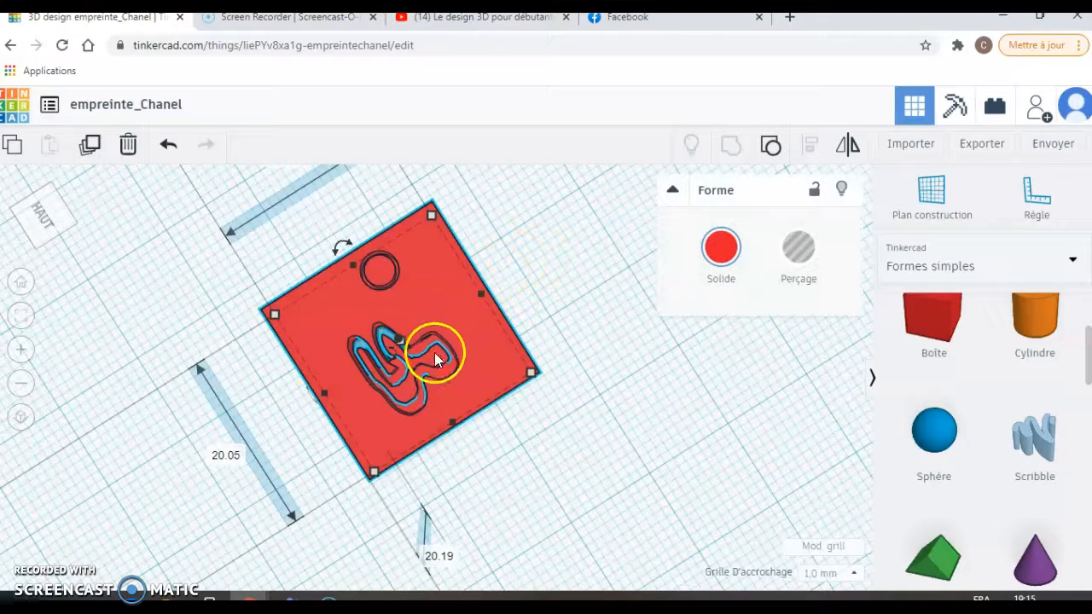
pyautogui.click(541, 300)
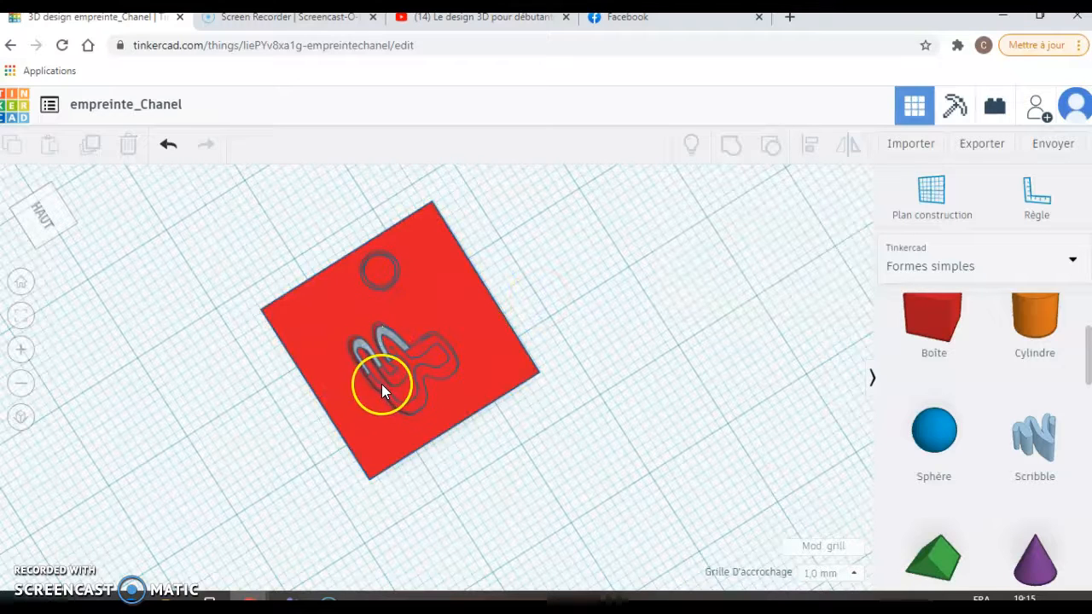
pyautogui.moveTo(608, 271); pyautogui.dragTo(608, 271, button='right')
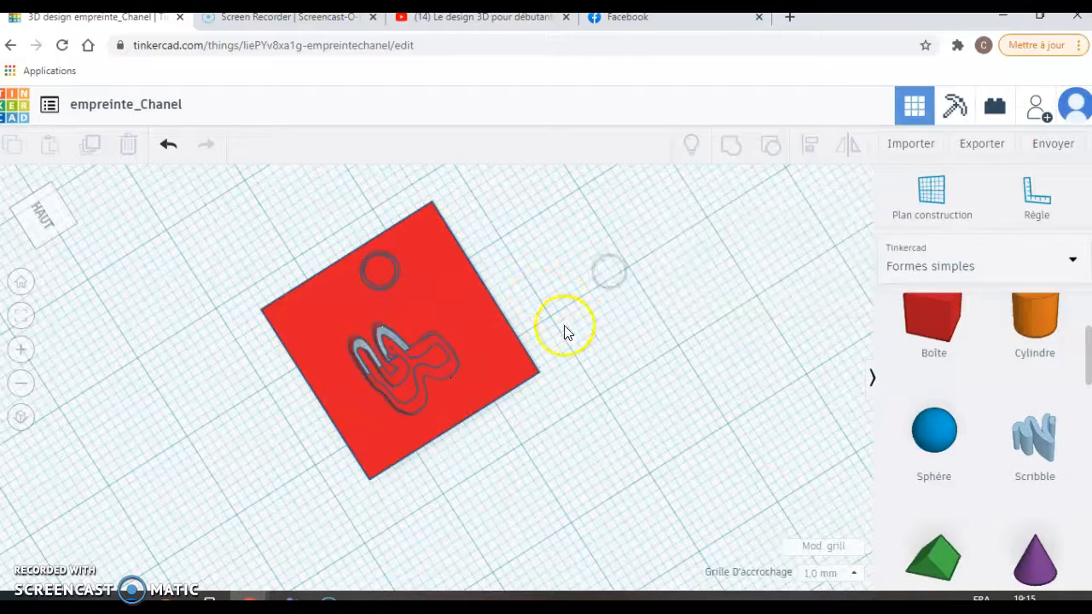
pyautogui.moveTo(274, 207); pyautogui.dragTo(274, 207, button='right')
# Ungroup the red plate from the thumbs-up hole and clear the selection.
pyautogui.click(417, 312)
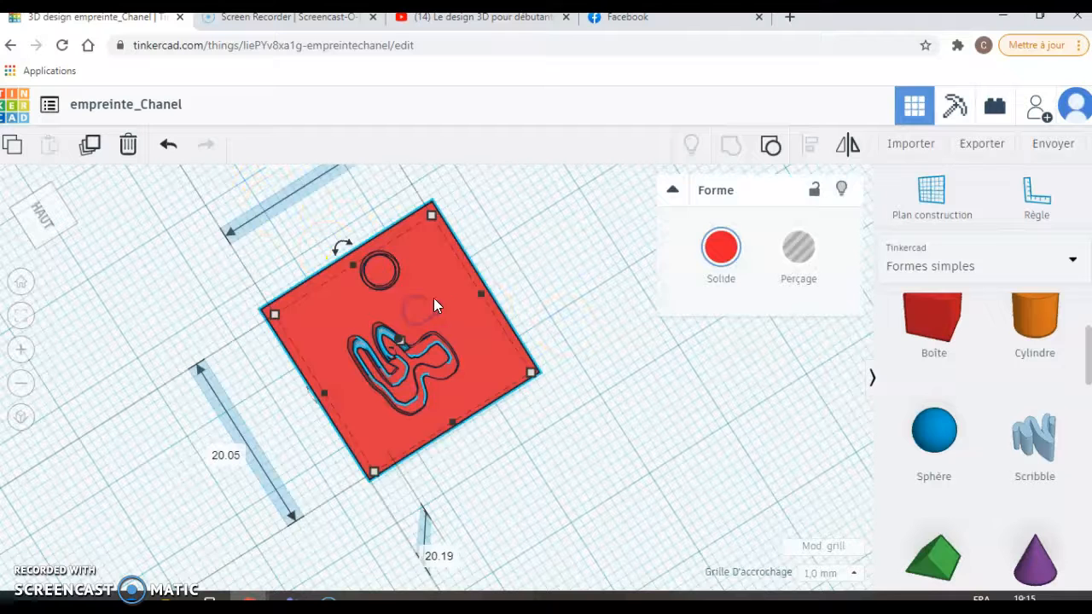
pyautogui.click(767, 147)
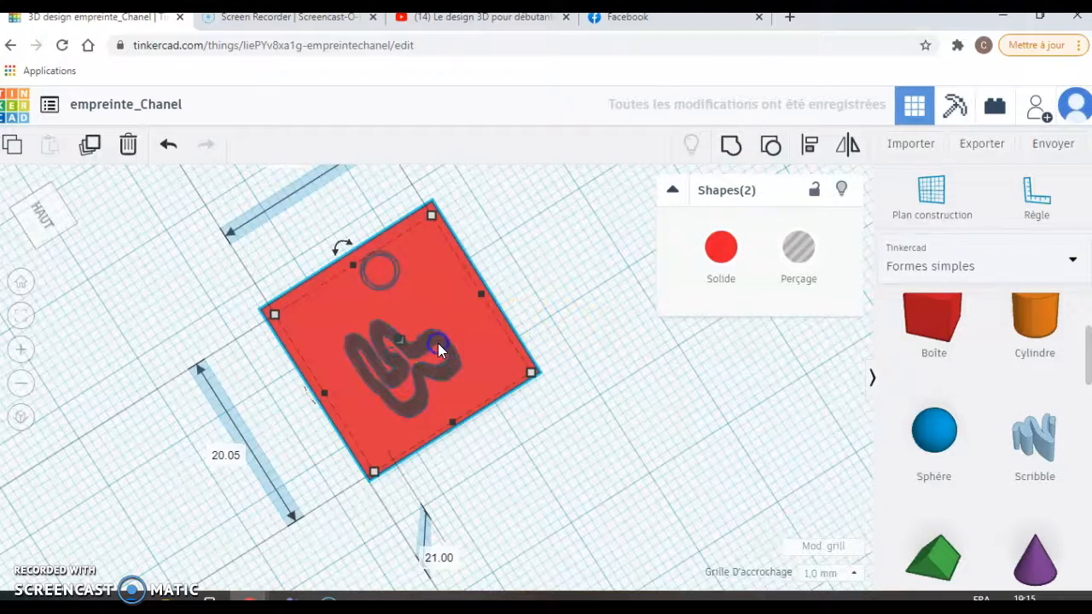
pyautogui.click(803, 410)
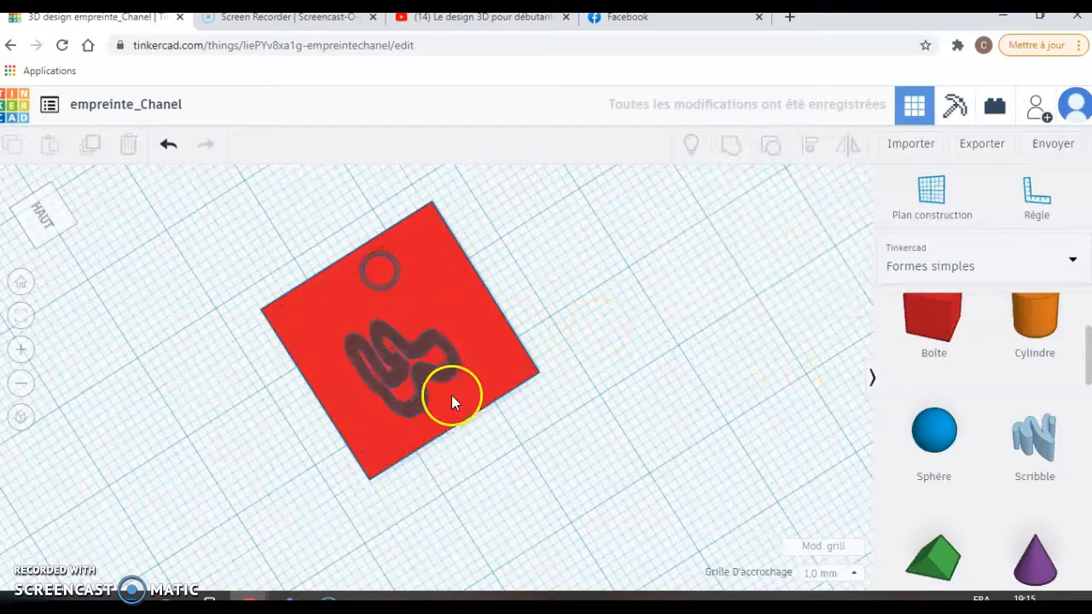
# Raise the thumbs-up hole to 2 mm above the workplane, keeping it as a hole.
pyautogui.click(444, 376)
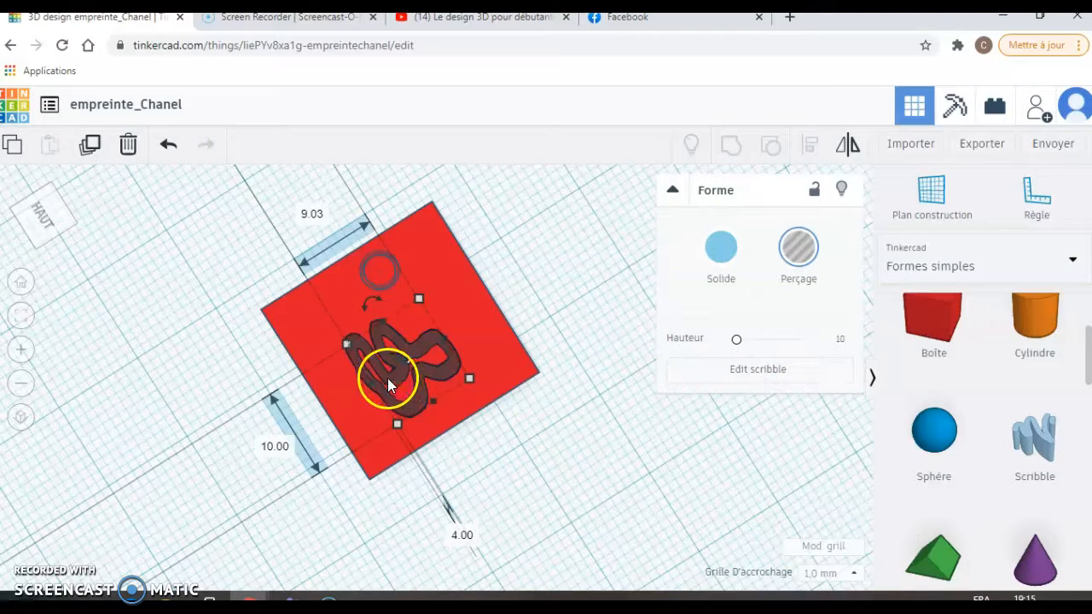
pyautogui.click(39, 225)
pyautogui.moveTo(39, 225); pyautogui.dragTo(29, 219)
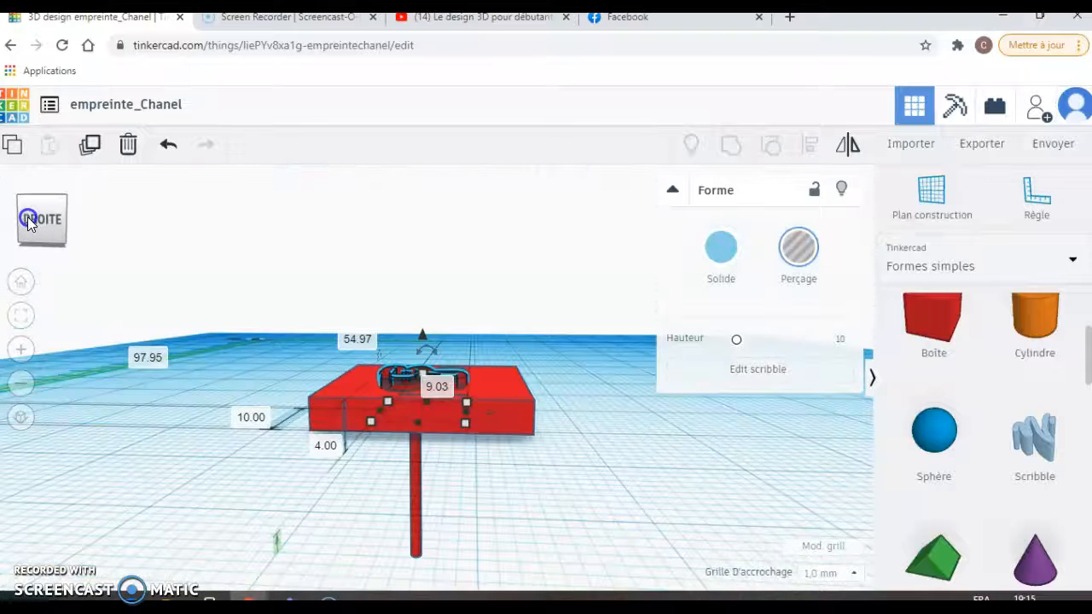
pyautogui.moveTo(424, 338); pyautogui.dragTo(422, 329)
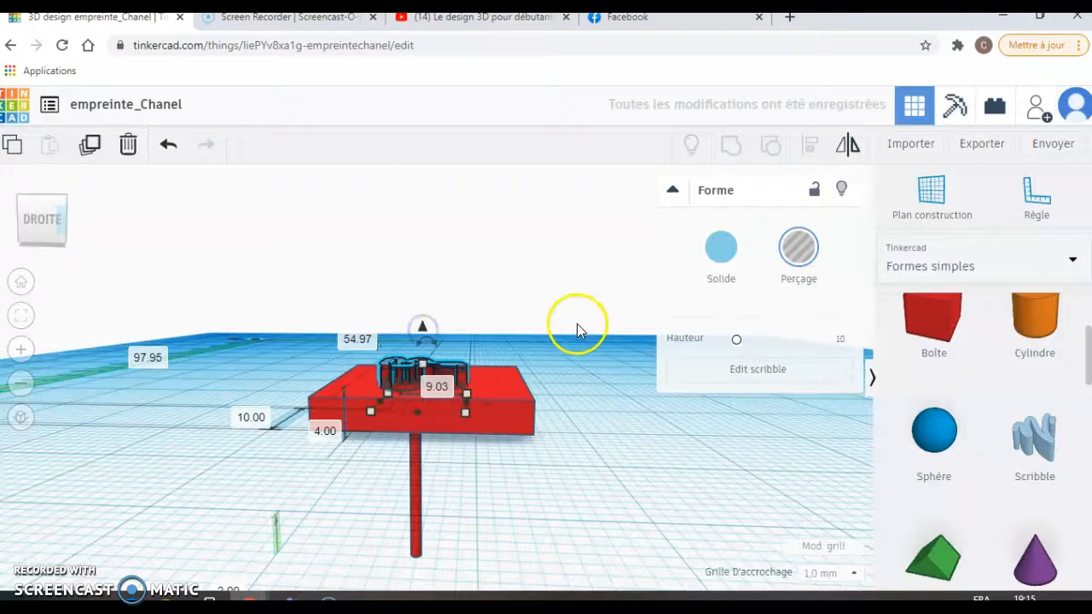
pyautogui.click(782, 279)
pyautogui.click(569, 463)
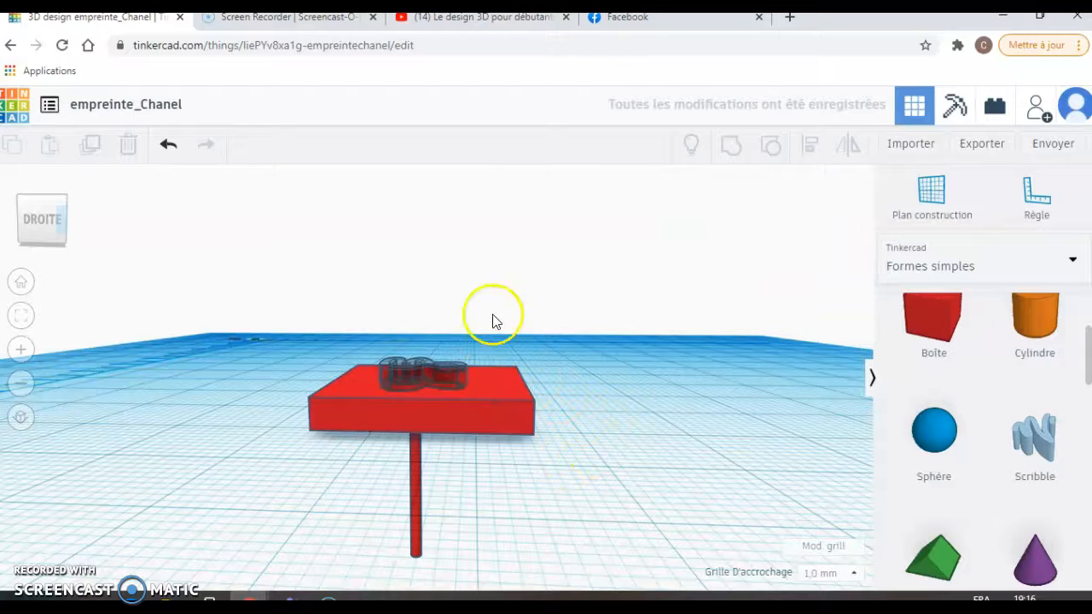
# Regroup the red plate with the raised thumbs-up hole and check the cut imprint from above.
pyautogui.click(57, 227)
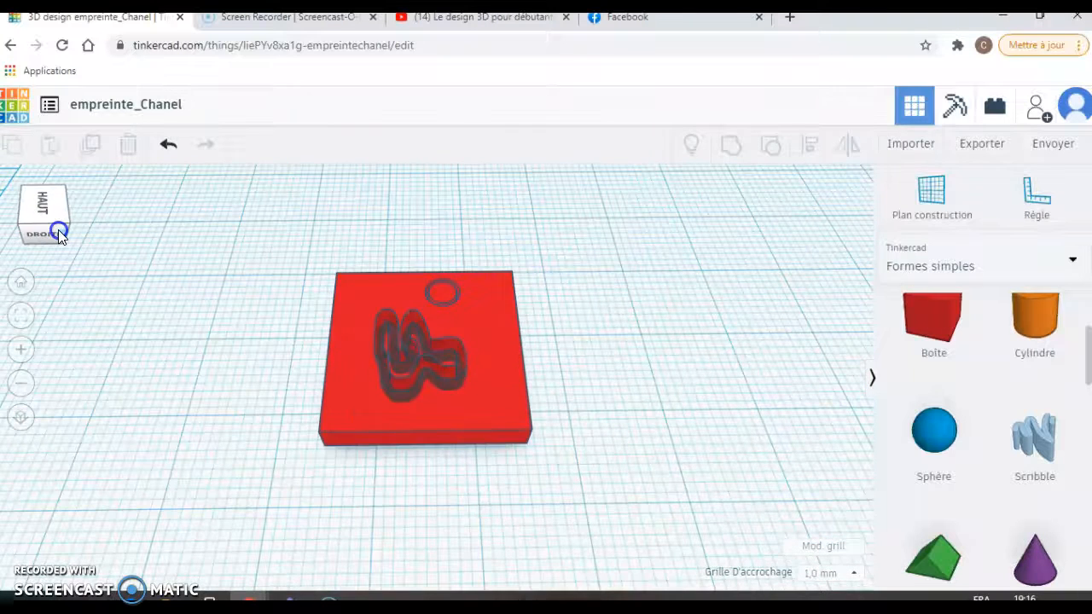
pyautogui.moveTo(275, 210)
pyautogui.mouseDown()
pyautogui.moveTo(295, 319)
pyautogui.moveTo(617, 545)
pyautogui.mouseUp()
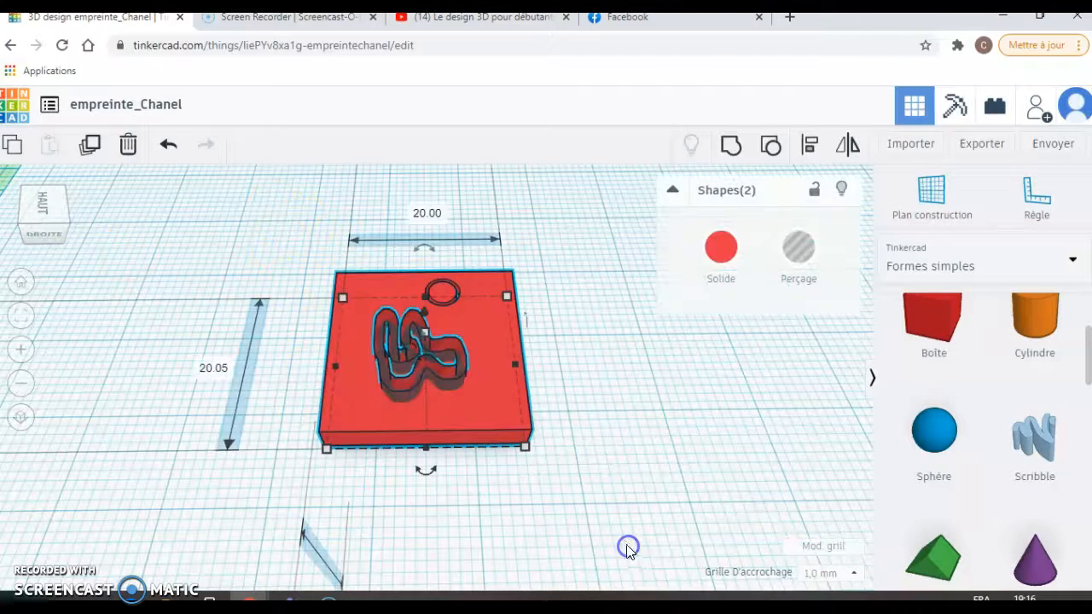
pyautogui.click(731, 145)
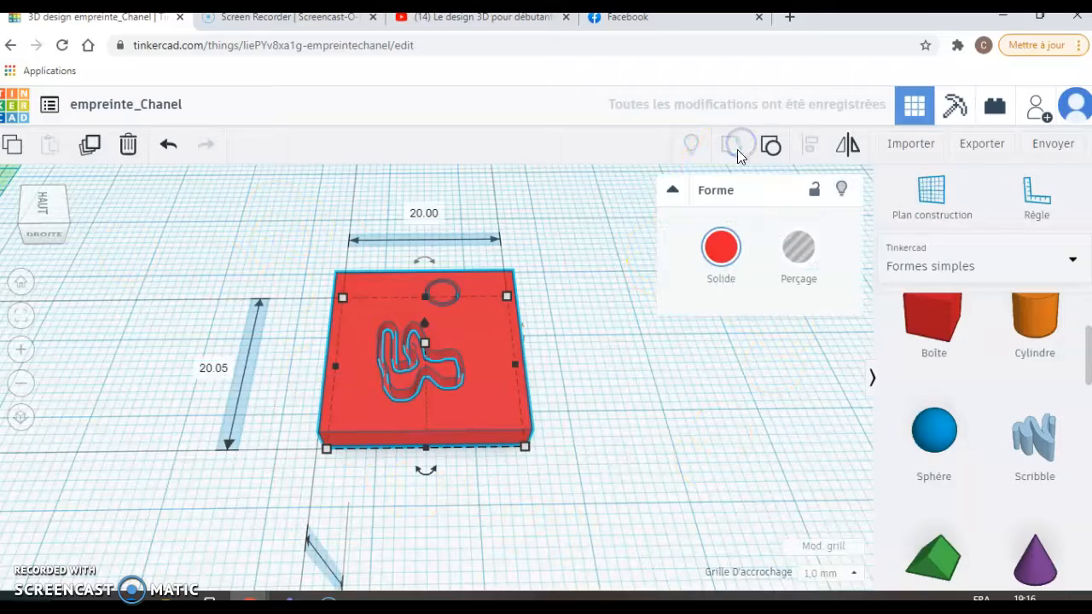
pyautogui.click(652, 404)
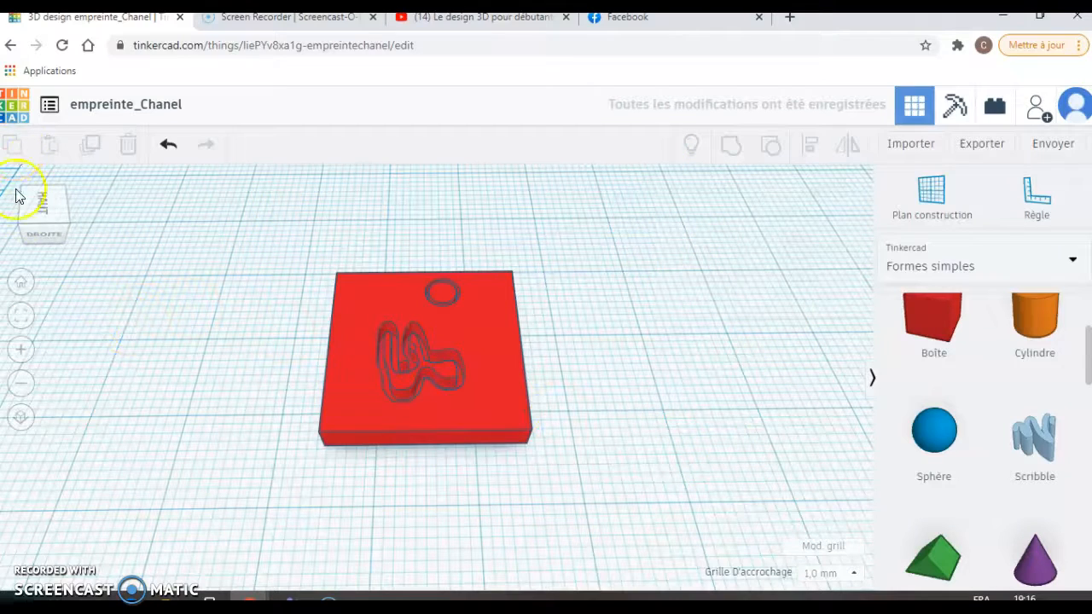
pyautogui.click(42, 210)
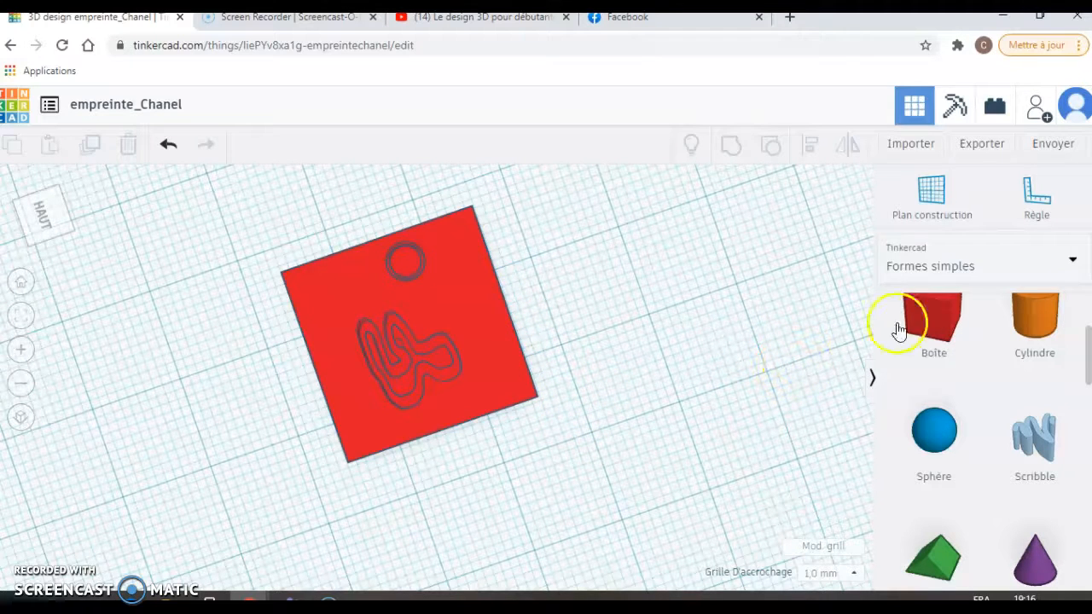
# Review the shape library's categories, open the Caractères collection and browse its shapes.
pyautogui.click(1032, 273)
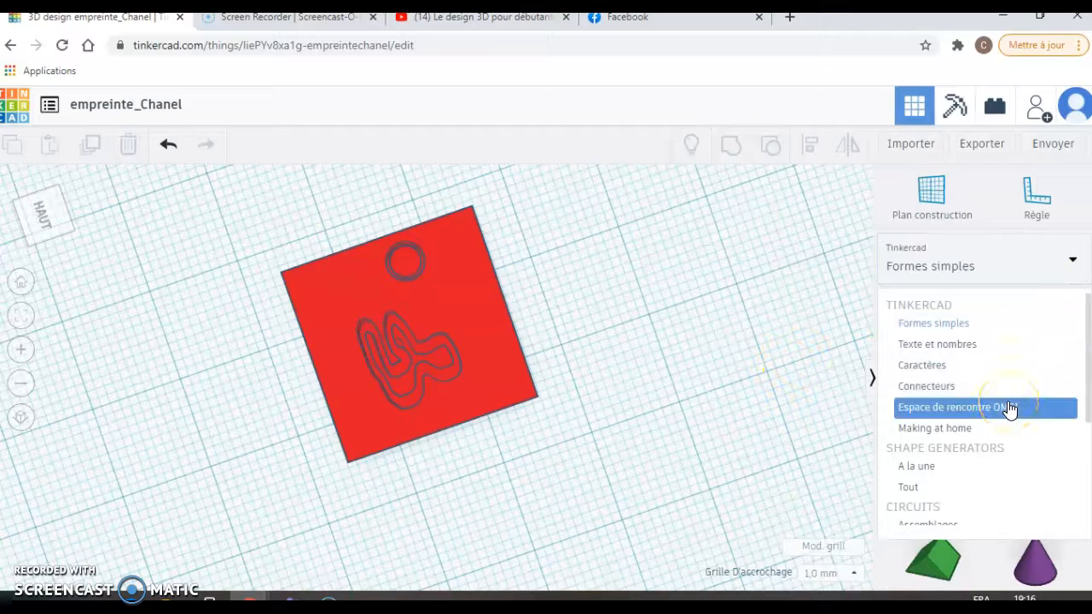
pyautogui.click(1001, 475)
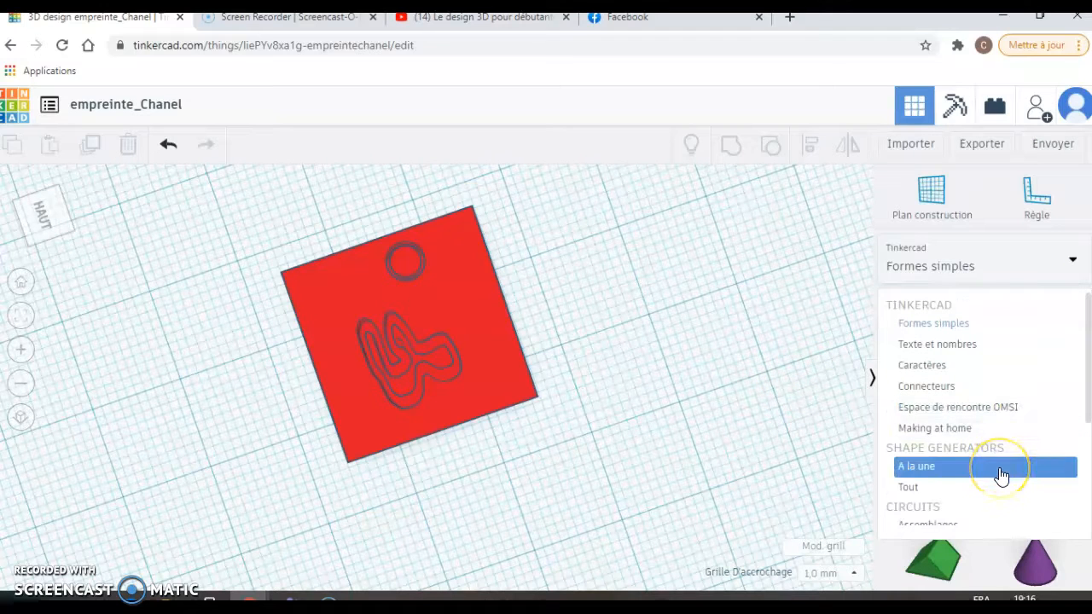
pyautogui.scroll(-2, 1001, 475)
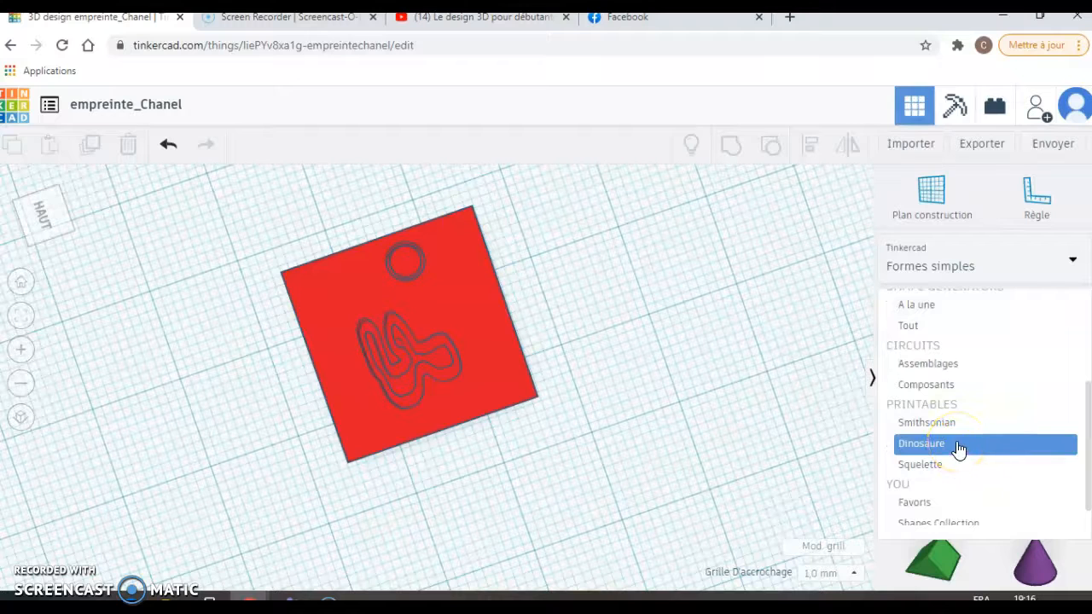
pyautogui.scroll(-1, 958, 449)
pyautogui.scroll(1, 958, 450)
pyautogui.scroll(-1, 958, 449)
pyautogui.scroll(3, 959, 449)
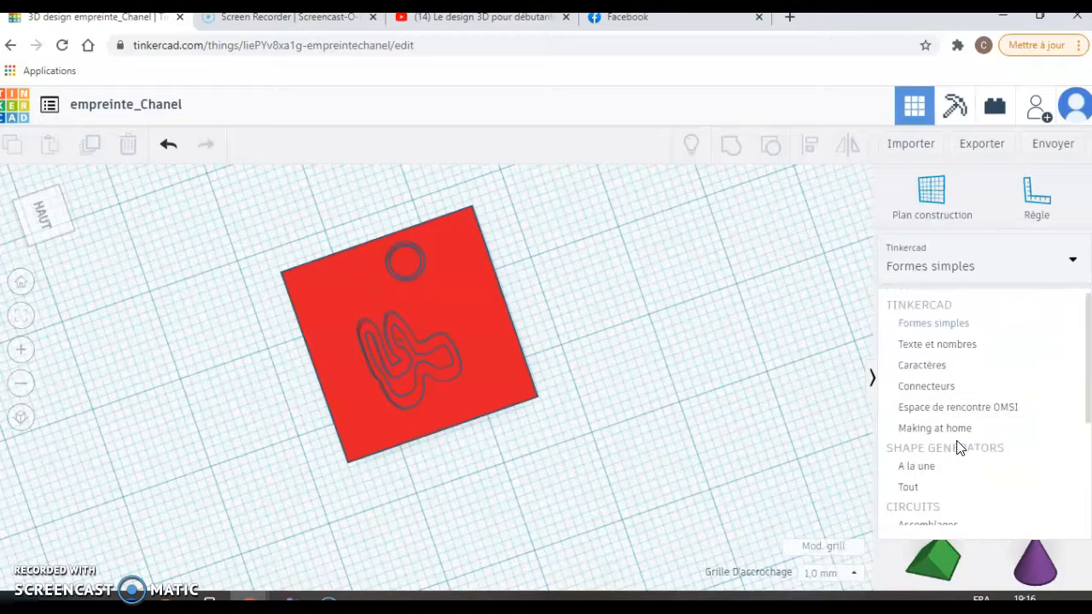
pyautogui.click(946, 373)
pyautogui.scroll(-3, 981, 392)
pyautogui.scroll(-5, 985, 391)
pyautogui.scroll(-2, 989, 392)
pyautogui.scroll(-3, 991, 392)
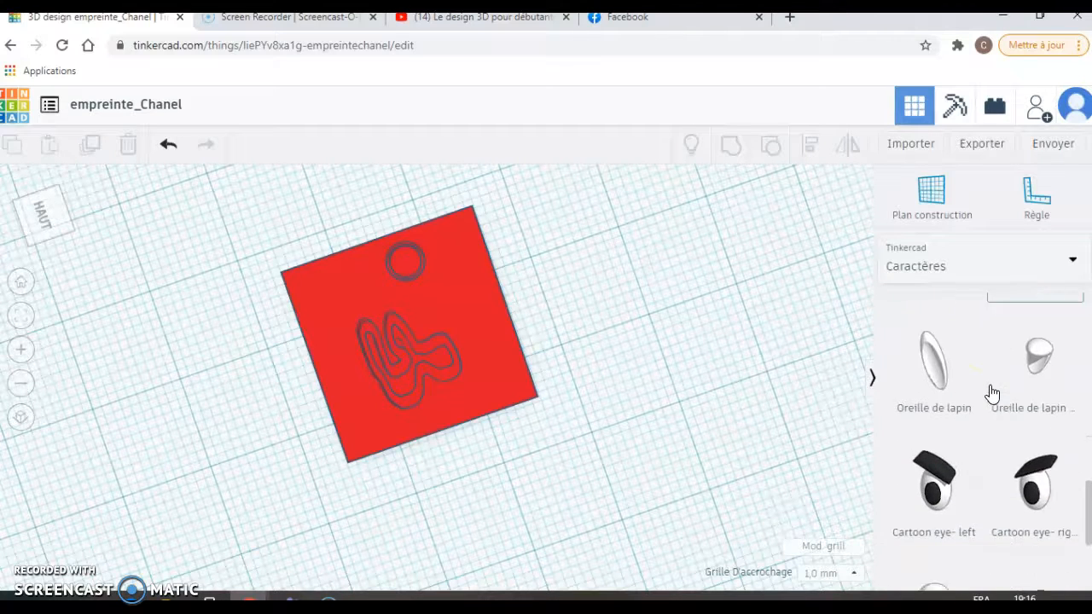
# Switch the shape library from Caractères to the Texte et nombres collection and browse its letters.
pyautogui.scroll(3, 994, 390)
pyautogui.scroll(10, 993, 389)
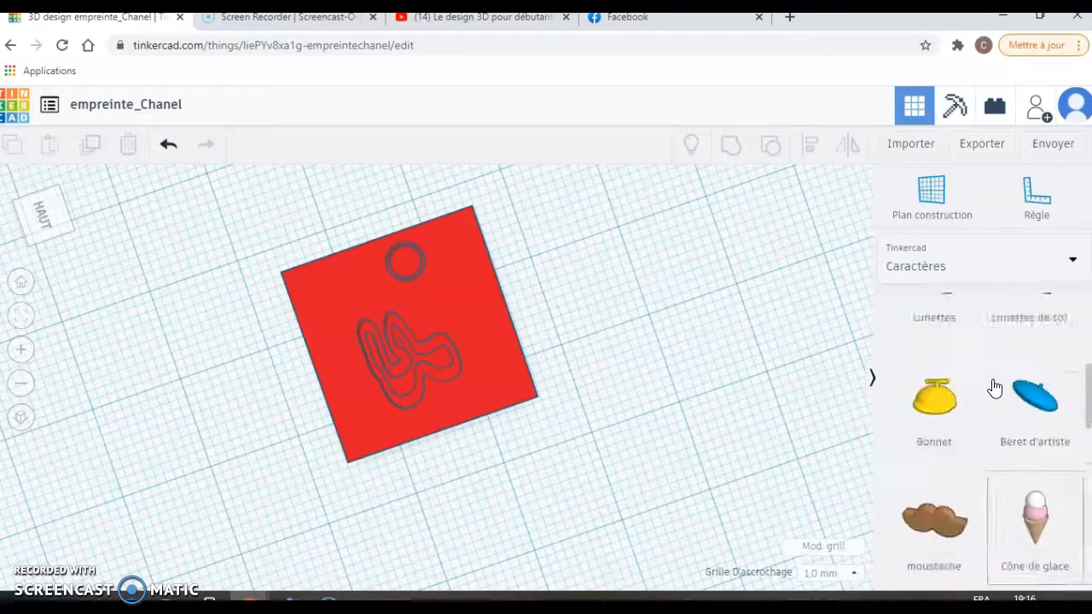
pyautogui.click(1012, 259)
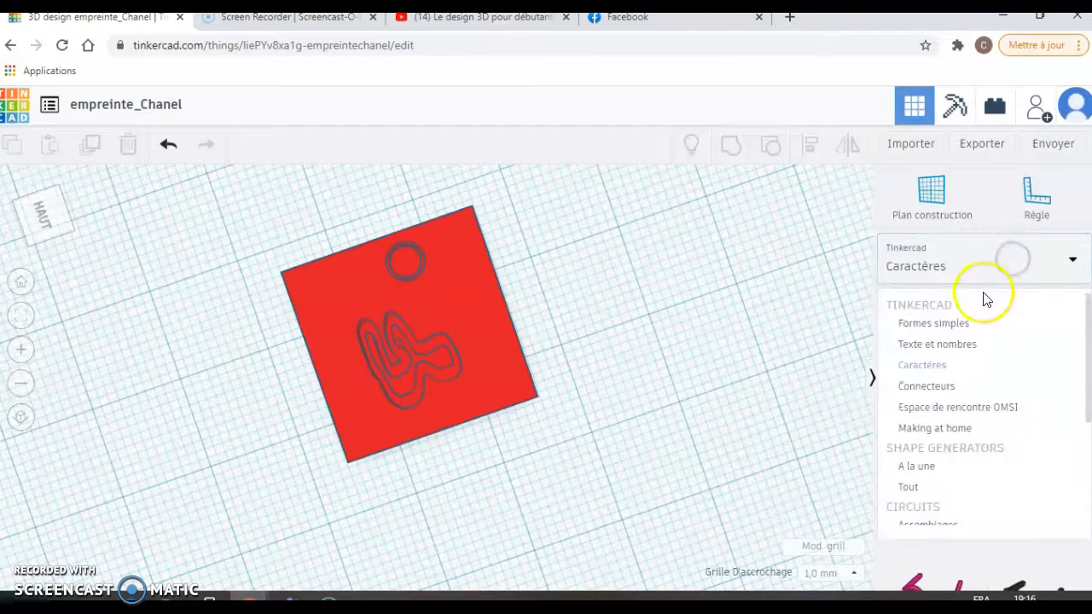
pyautogui.click(953, 344)
pyautogui.scroll(-10, 1038, 437)
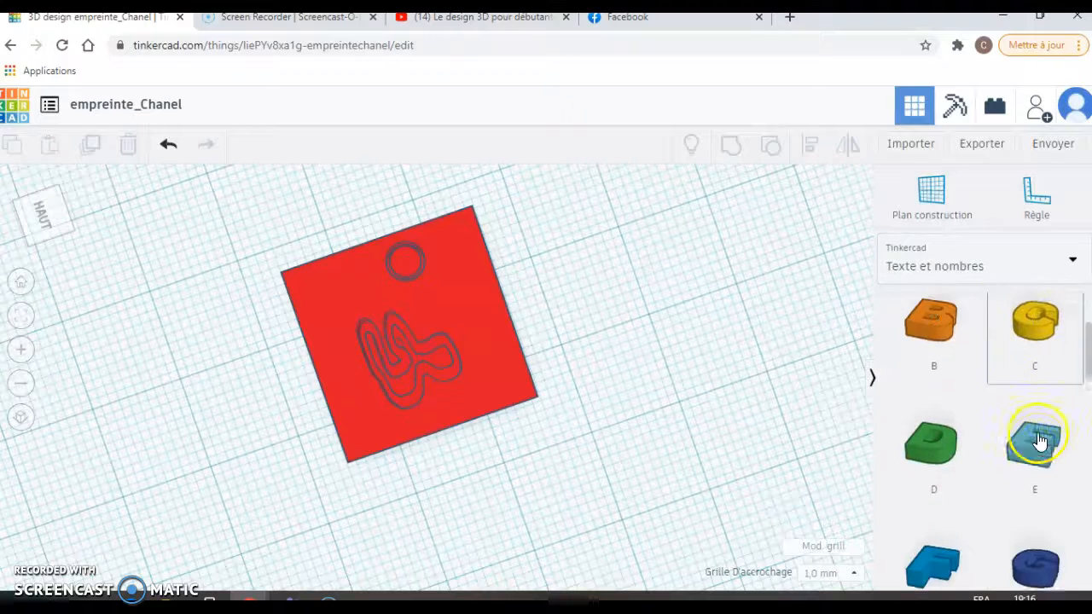
pyautogui.scroll(-5, 1040, 435)
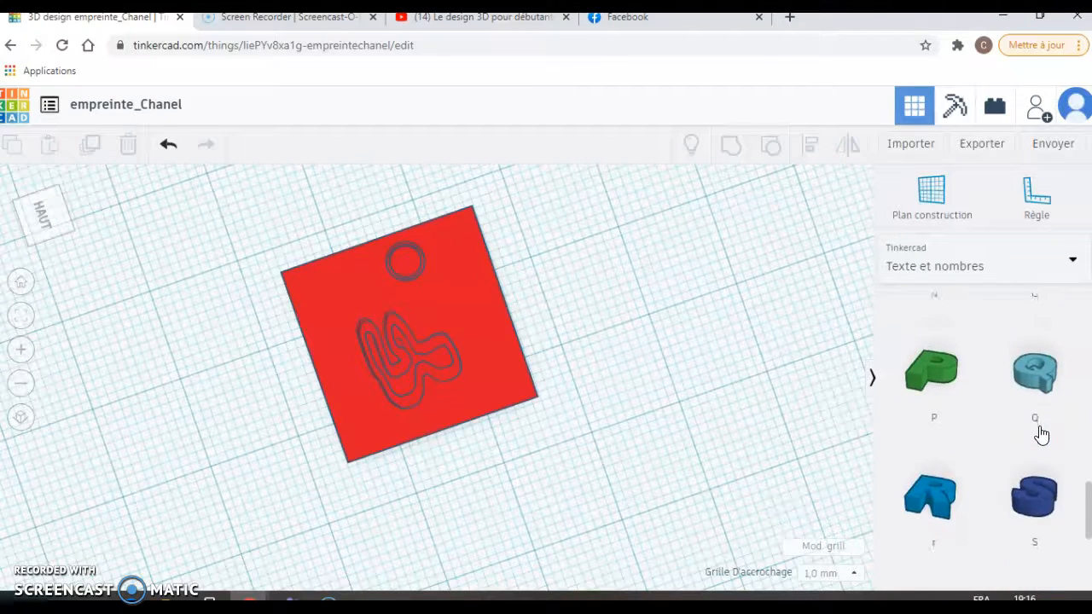
pyautogui.scroll(15, 1038, 430)
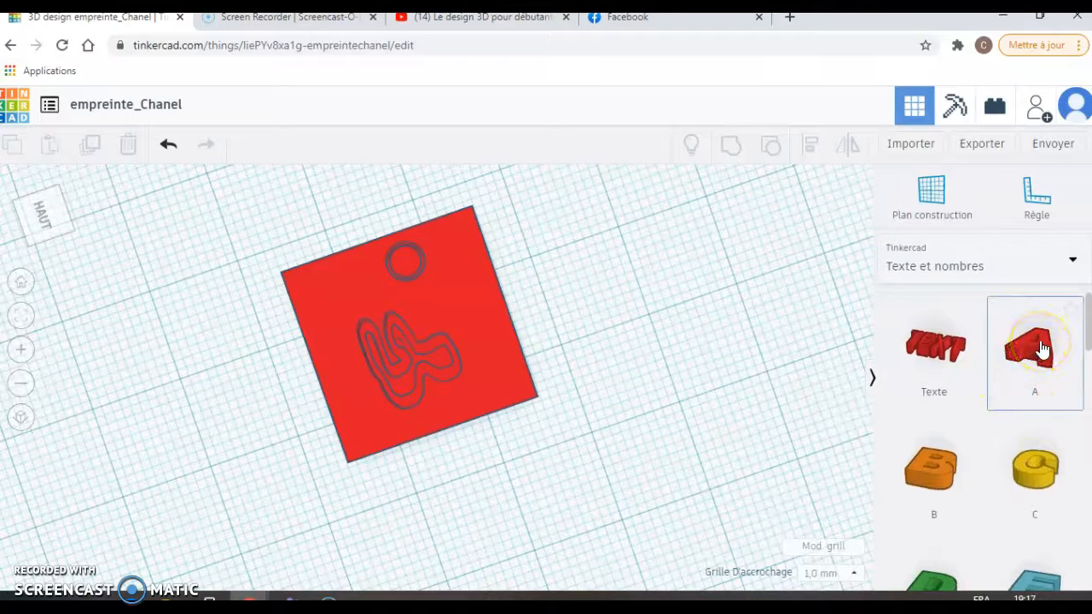
# Place a letter A beside the red plate and shrink it to about 2.5 by 4 mm.
pyautogui.moveTo(1041, 349); pyautogui.dragTo(691, 350)
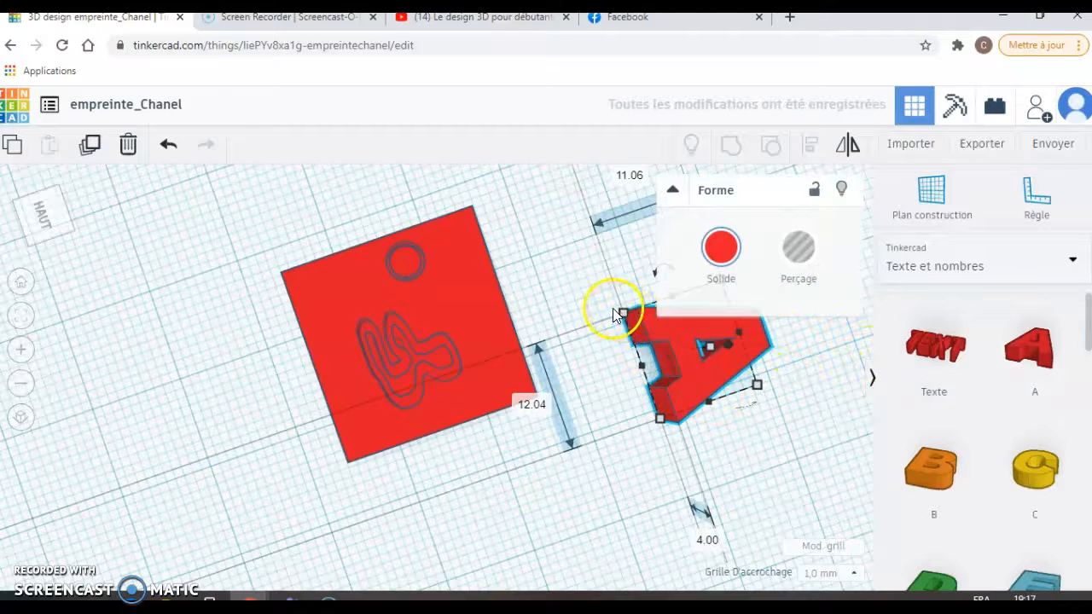
pyautogui.click(831, 373)
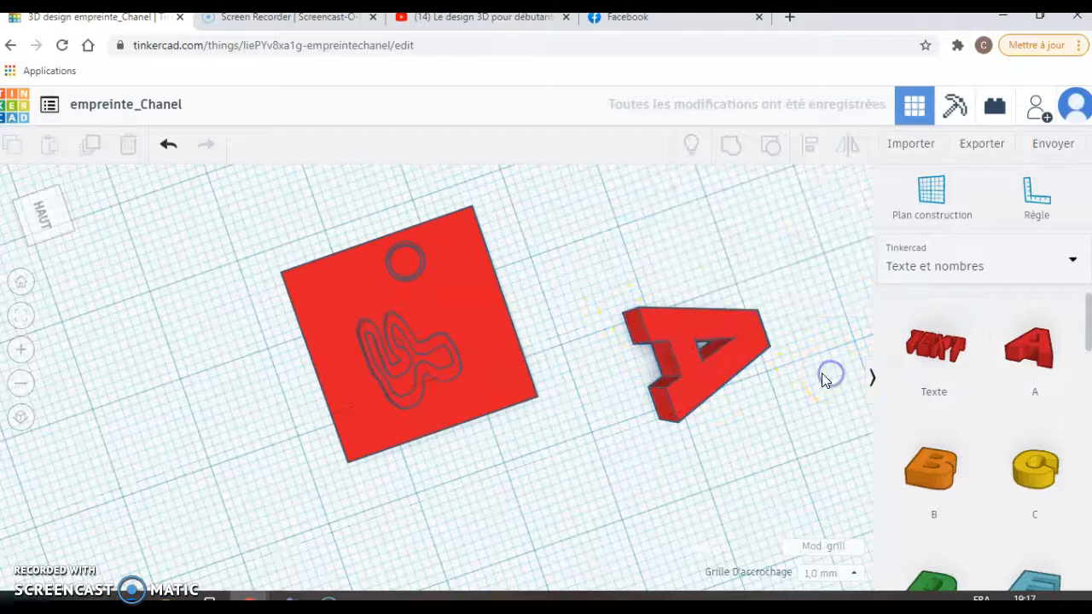
pyautogui.click(696, 338)
pyautogui.moveTo(757, 388); pyautogui.dragTo(661, 341)
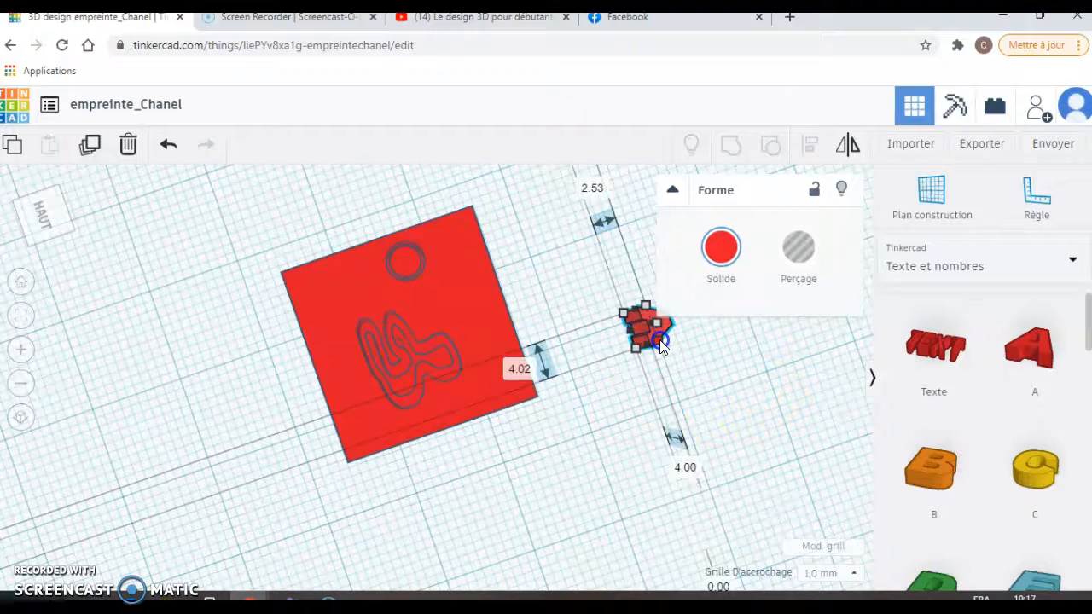
pyautogui.click(726, 358)
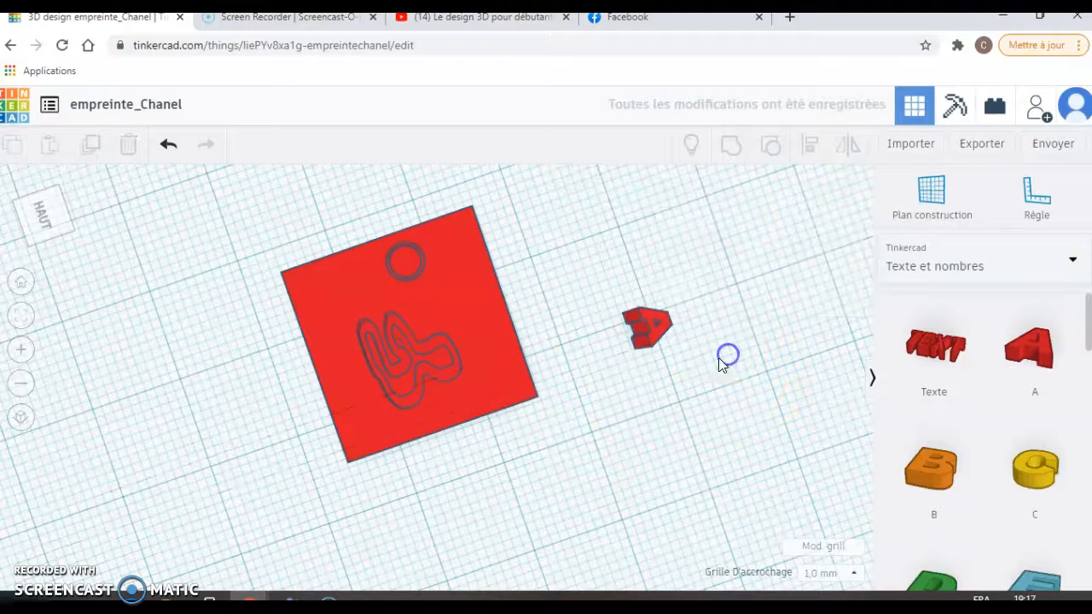
# Move the letter A onto the front corner of the red plate and raise it 2 mm above the workplane.
pyautogui.moveTo(652, 327); pyautogui.dragTo(262, 214)
pyautogui.moveTo(54, 217); pyautogui.dragTo(90, 204)
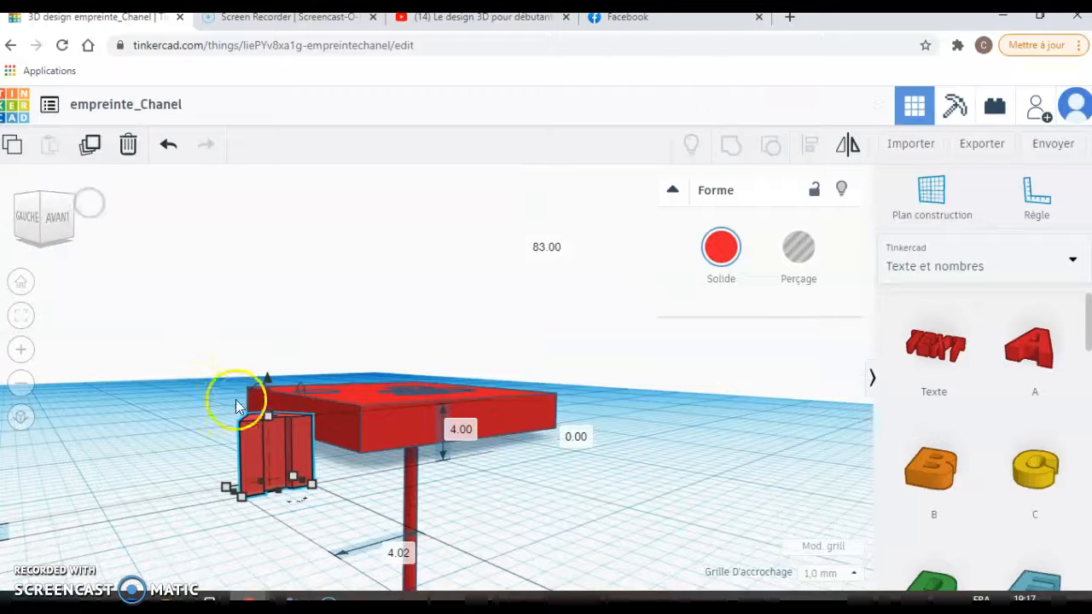
pyautogui.moveTo(267, 434)
pyautogui.mouseDown()
pyautogui.moveTo(299, 419)
pyautogui.moveTo(309, 440)
pyautogui.moveTo(367, 434)
pyautogui.moveTo(385, 412)
pyautogui.moveTo(268, 438)
pyautogui.mouseUp()
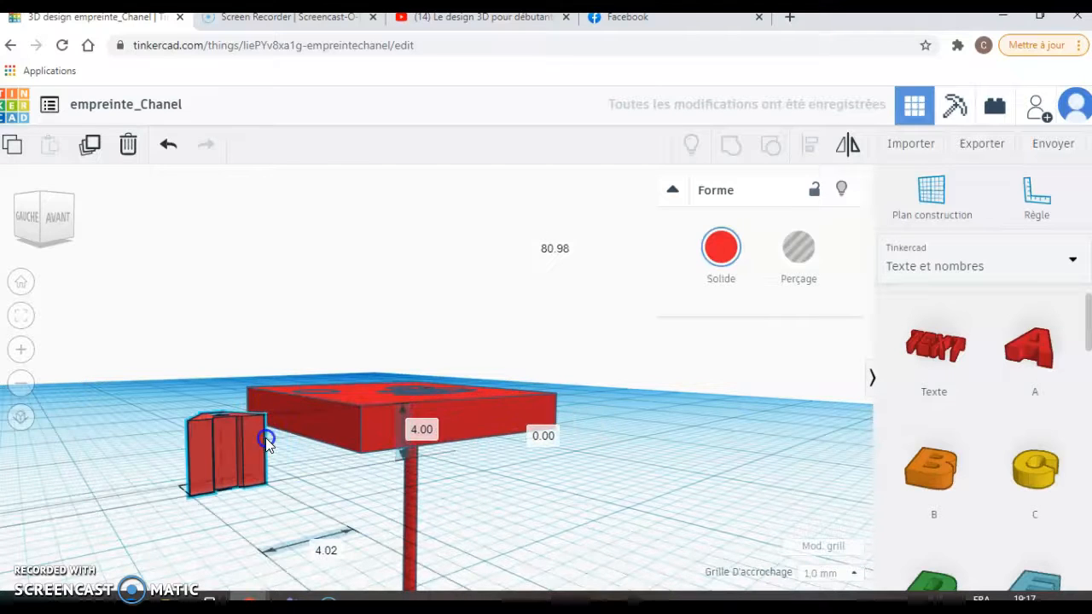
pyautogui.moveTo(219, 388); pyautogui.dragTo(219, 360)
pyautogui.moveTo(222, 434); pyautogui.dragTo(380, 411)
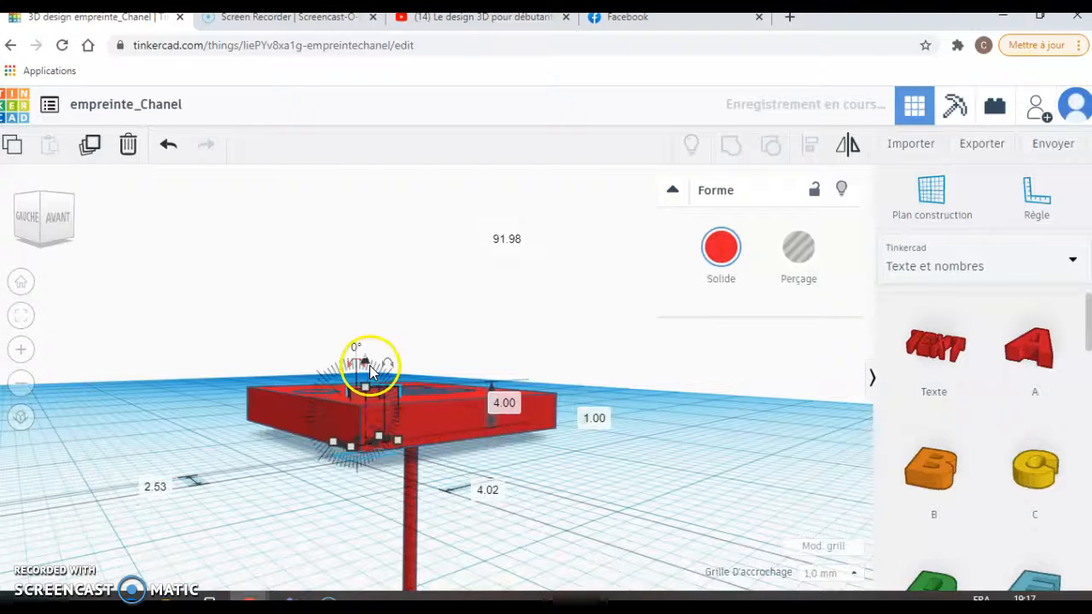
pyautogui.moveTo(368, 359); pyautogui.dragTo(367, 351)
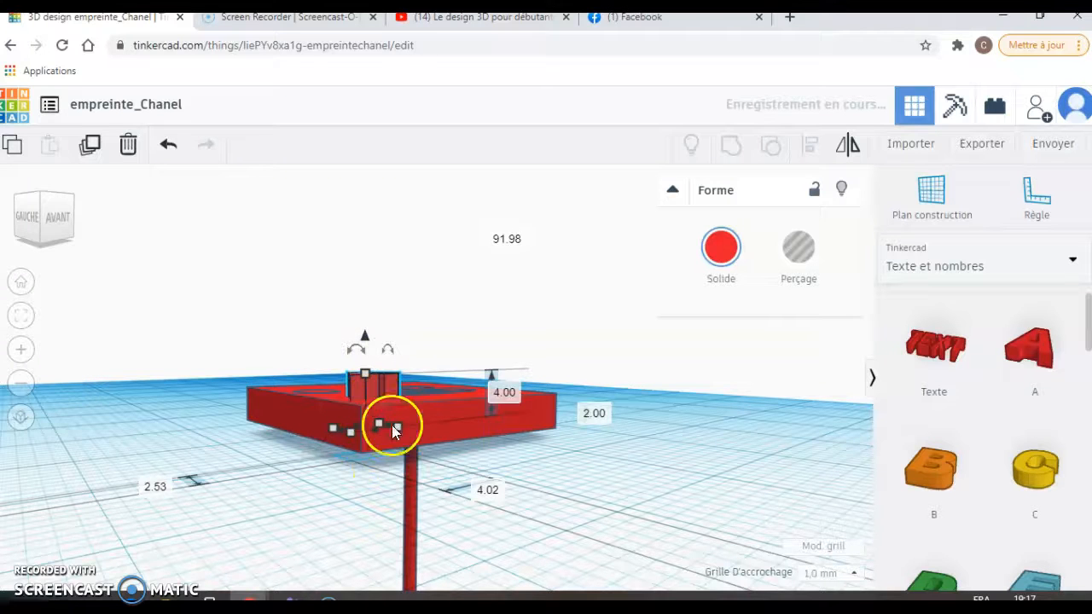
# Enlarge the letter A on the plate beside the ring imprint and turn it into a hole.
pyautogui.click(60, 221)
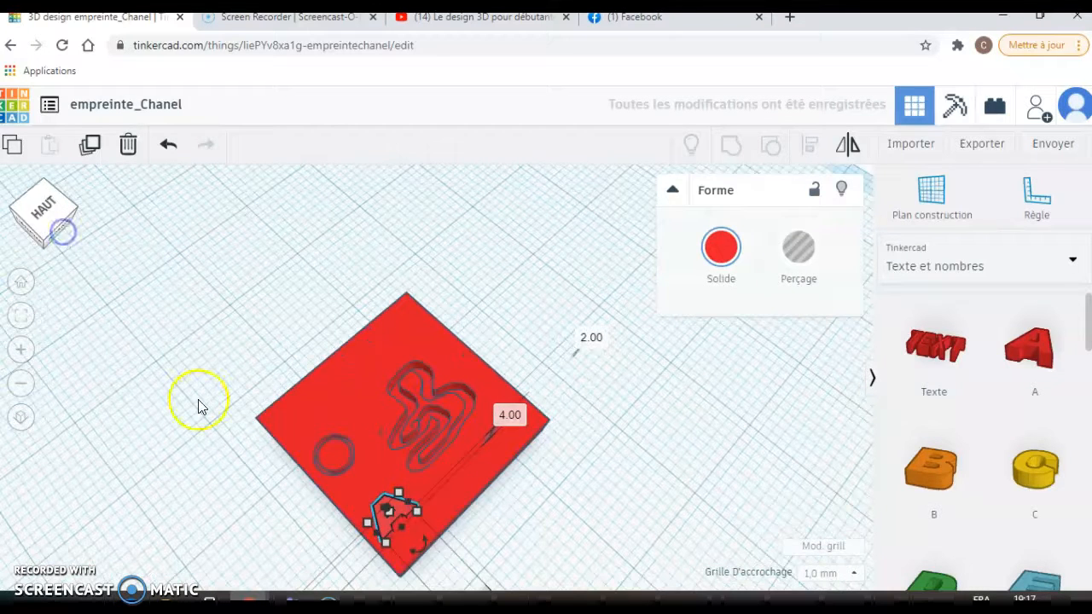
pyautogui.moveTo(389, 499); pyautogui.dragTo(373, 466)
pyautogui.moveTo(372, 462); pyautogui.dragTo(374, 466)
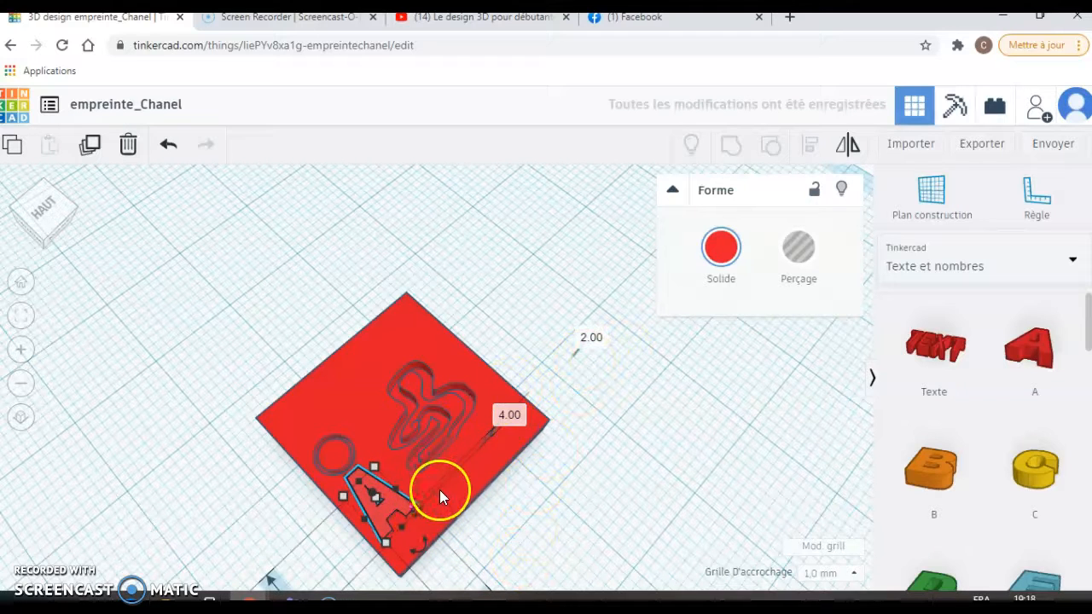
pyautogui.click(797, 249)
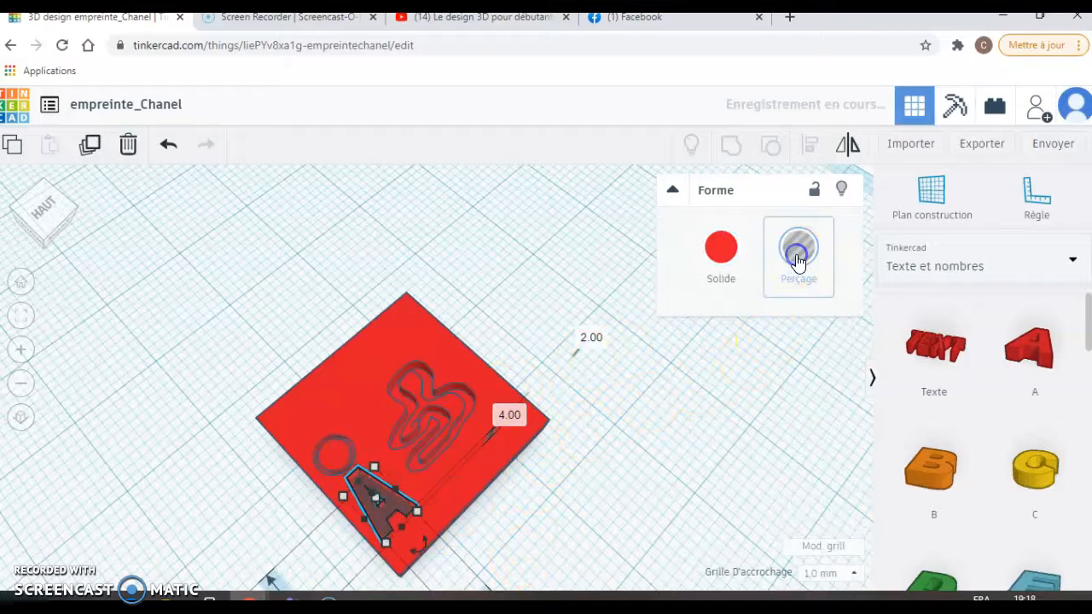
pyautogui.click(634, 525)
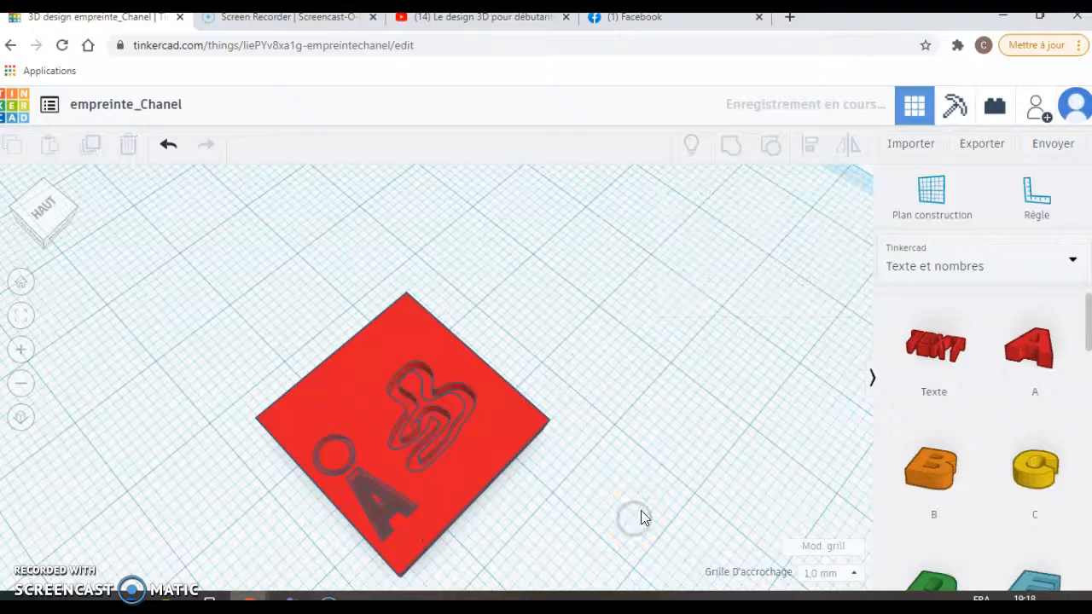
# Group the red plate with the letter A hole and check the cut imprint from above and from the front.
pyautogui.moveTo(128, 399); pyautogui.dragTo(609, 566)
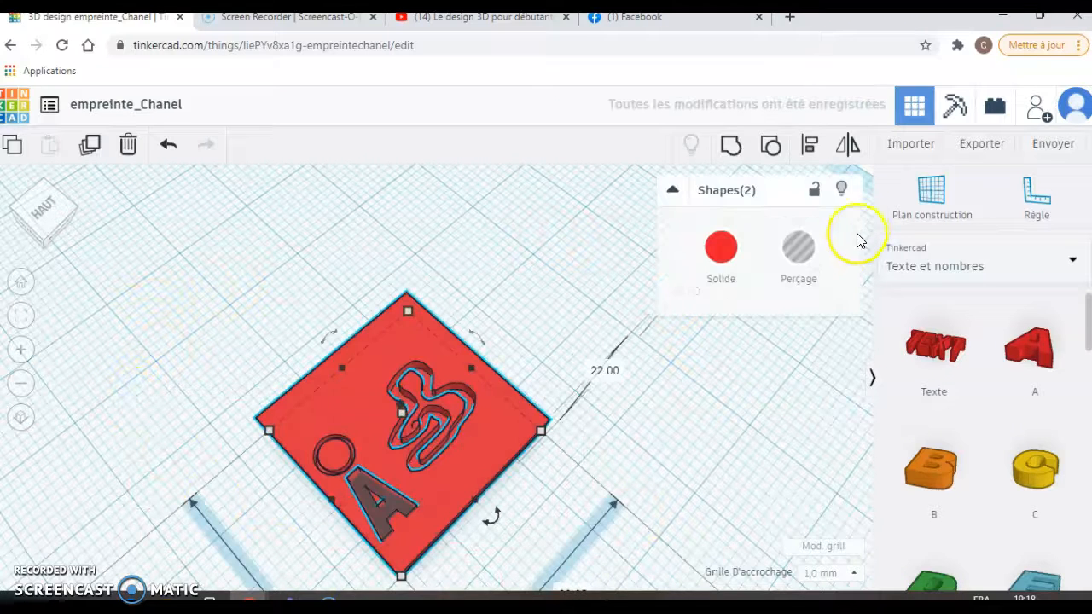
pyautogui.click(730, 142)
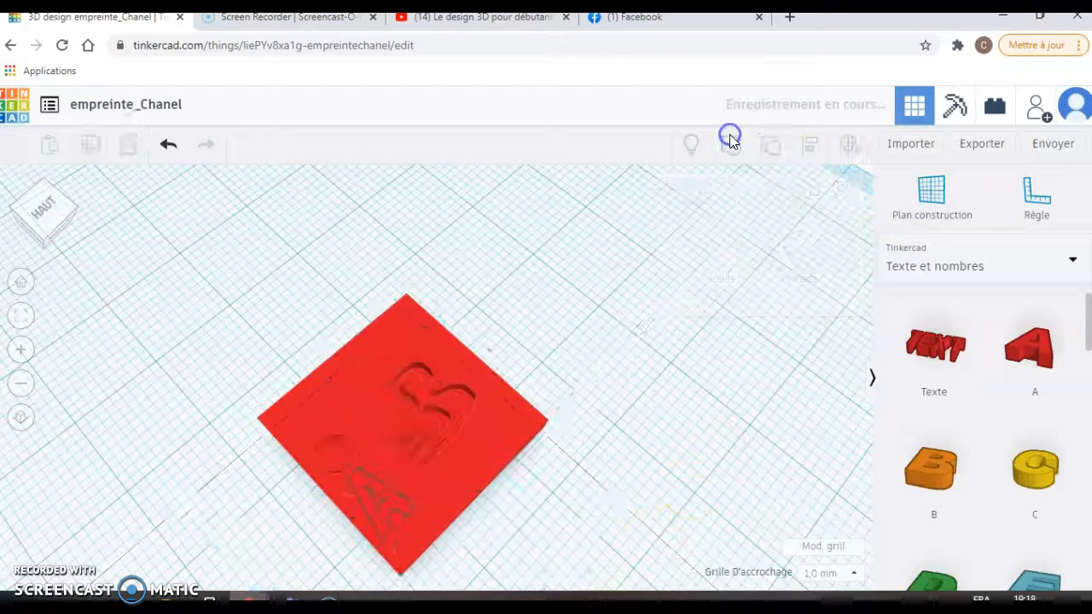
pyautogui.click(782, 426)
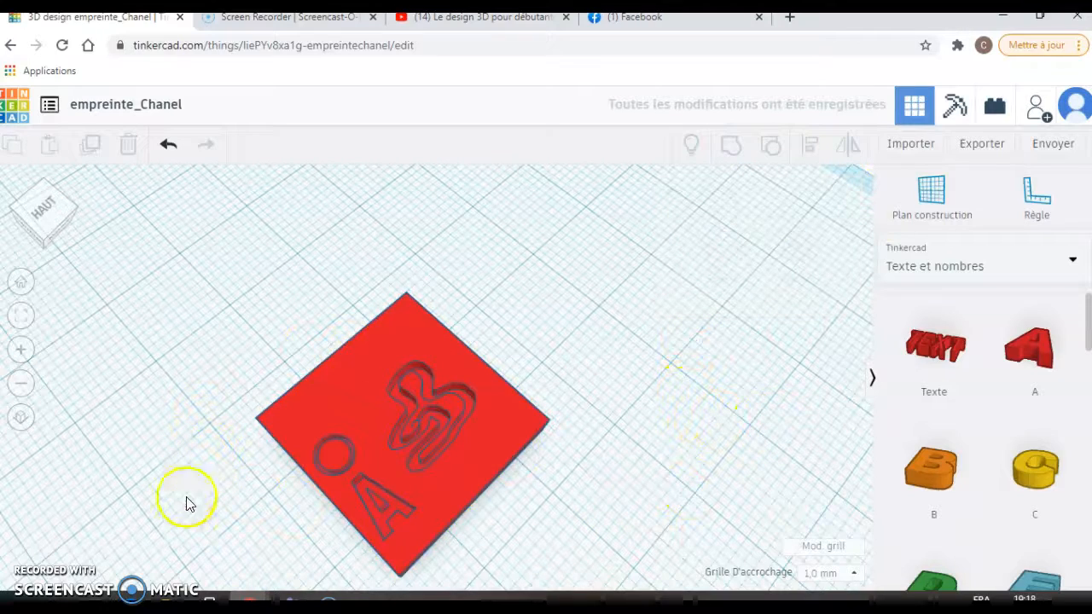
pyautogui.moveTo(186, 501); pyautogui.dragTo(143, 461)
pyautogui.moveTo(37, 226)
pyautogui.mouseDown()
pyautogui.moveTo(24, 202)
pyautogui.moveTo(24, 223)
pyautogui.mouseUp()
pyautogui.scroll(-5, 128, 328)
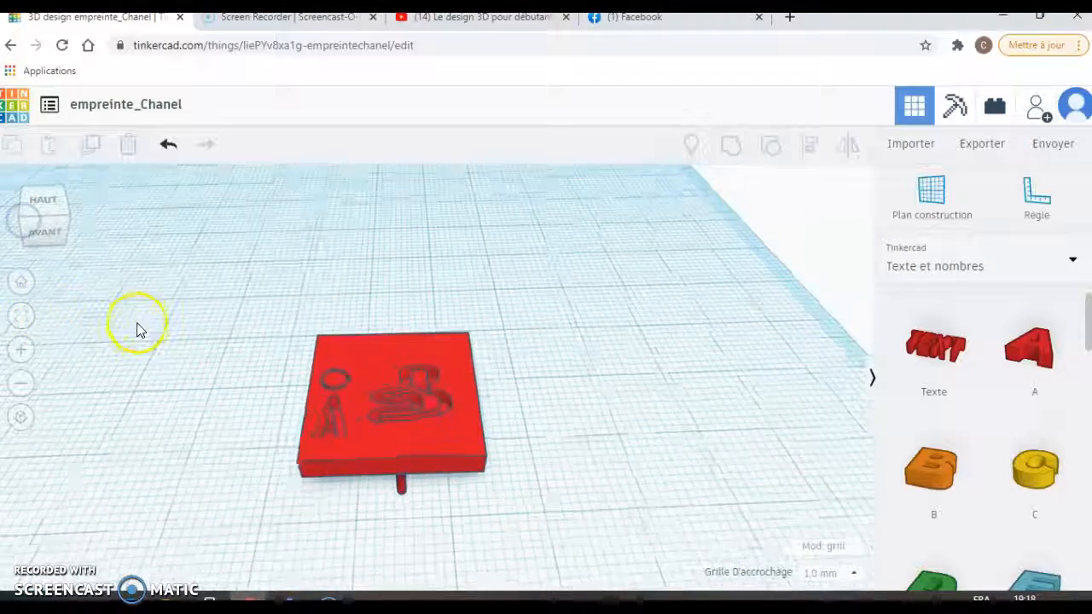
pyautogui.click(402, 399)
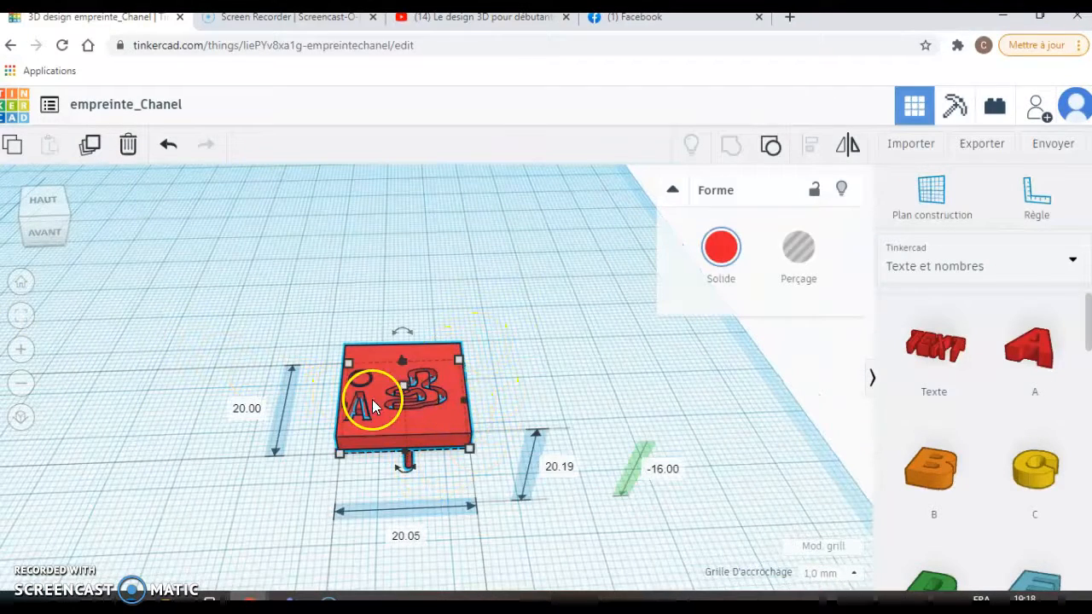
pyautogui.moveTo(404, 328)
pyautogui.moveTo(405, 327)
pyautogui.mouseDown()
pyautogui.moveTo(309, 320)
pyautogui.moveTo(399, 332)
pyautogui.mouseUp()
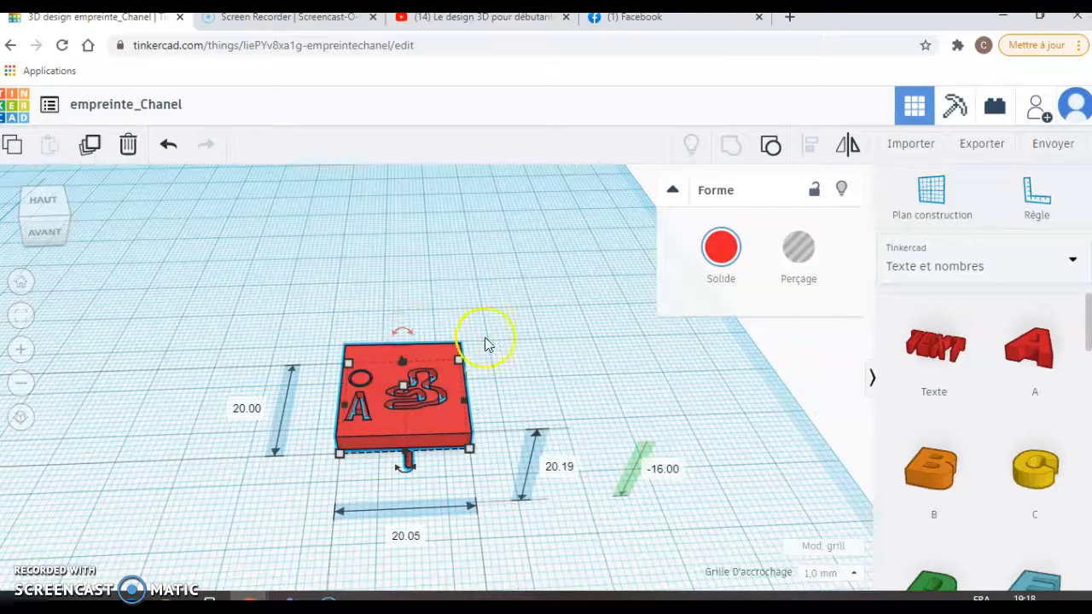
pyautogui.click(402, 339)
pyautogui.click(402, 339)
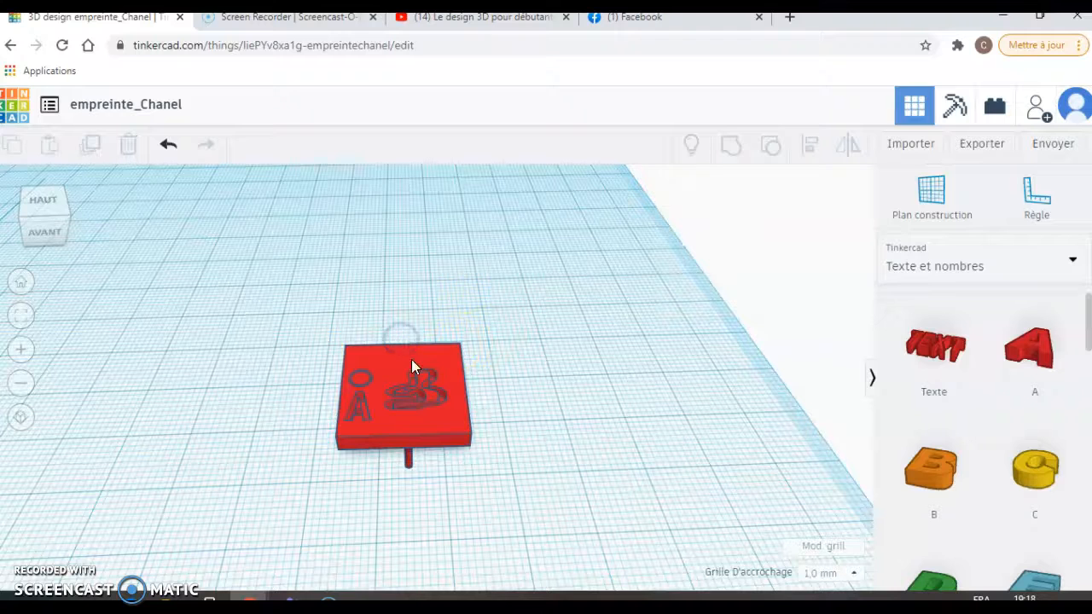
# Rotate the whole stamp 180° to turn its handle upward and set its height above the workplane to 0 mm.
pyautogui.click(413, 376)
pyautogui.moveTo(402, 330); pyautogui.dragTo(403, 331)
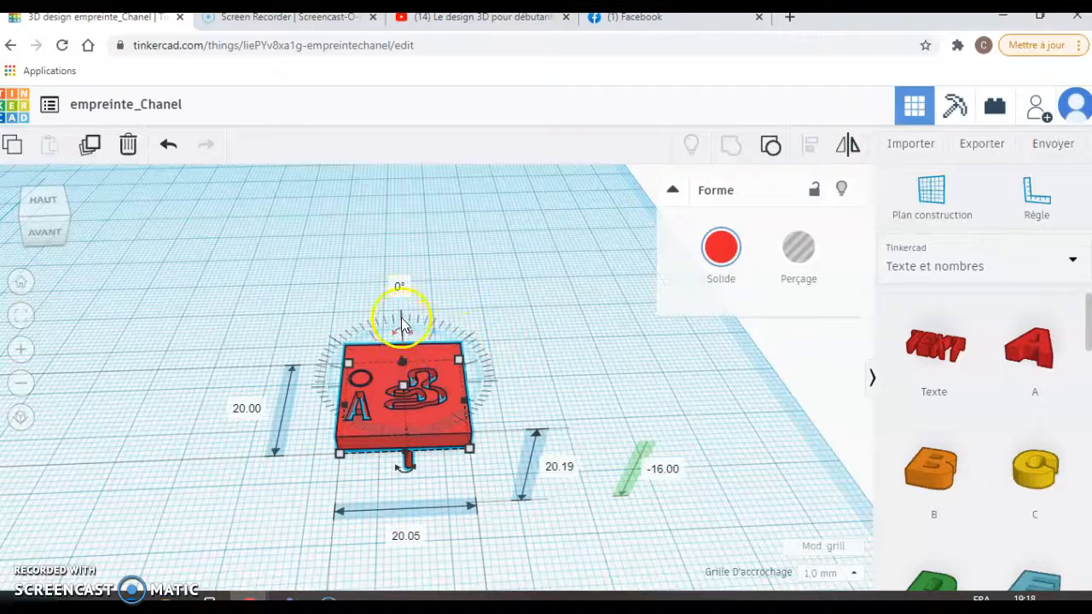
pyautogui.click(402, 332)
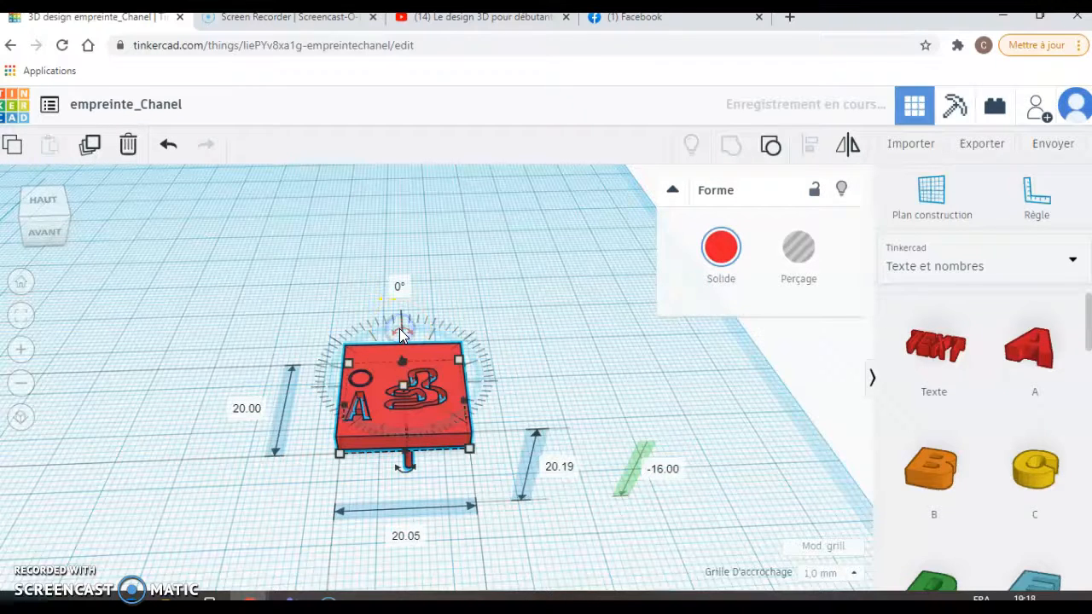
pyautogui.click(401, 291)
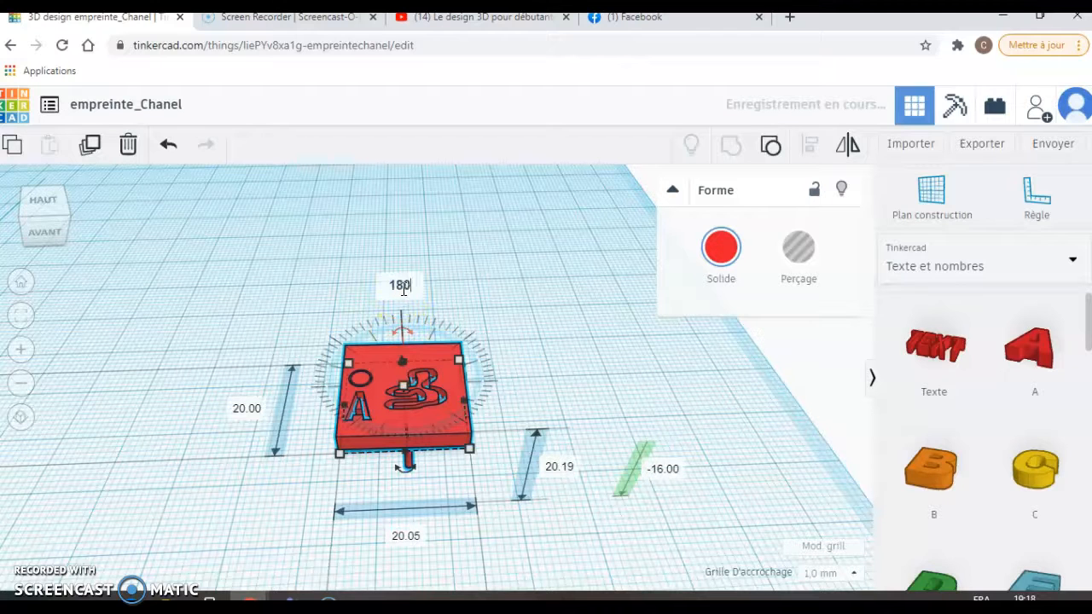
pyautogui.write('180')
pyautogui.press('Return')
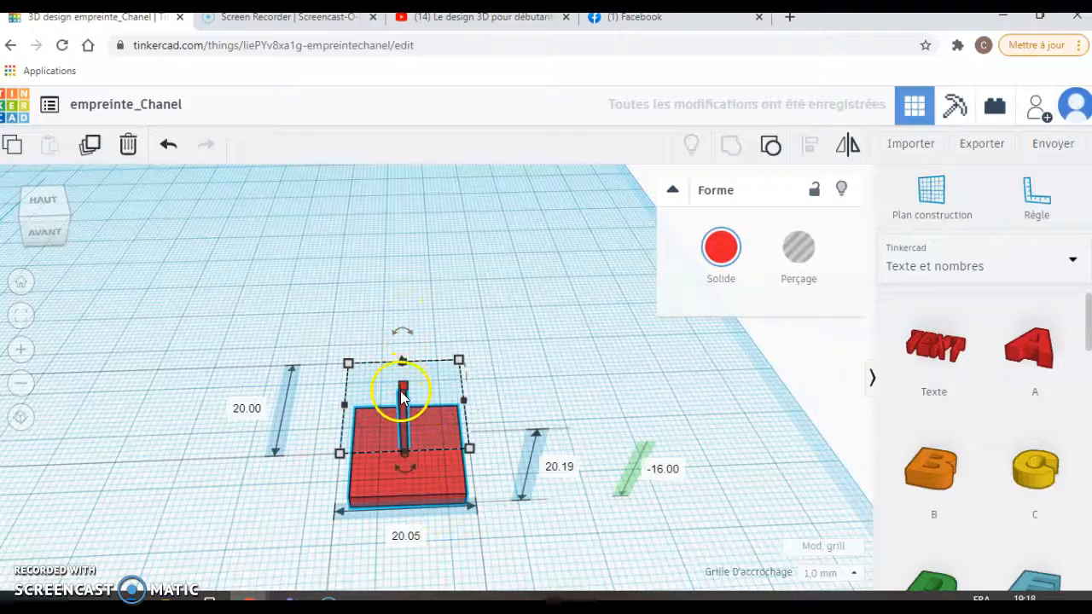
pyautogui.moveTo(403, 362); pyautogui.dragTo(402, 269)
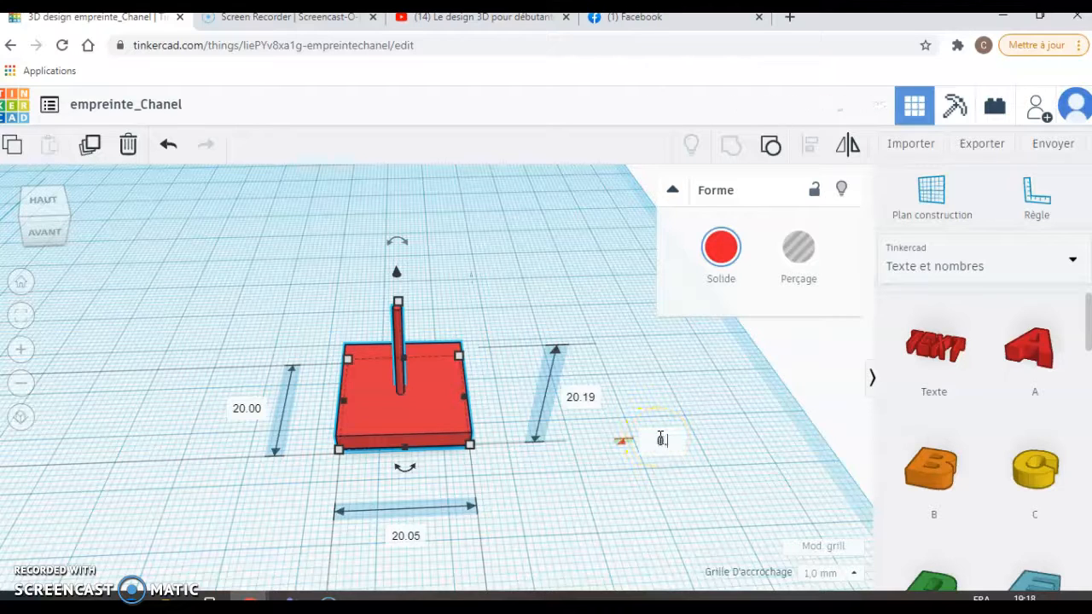
pyautogui.press('Return')
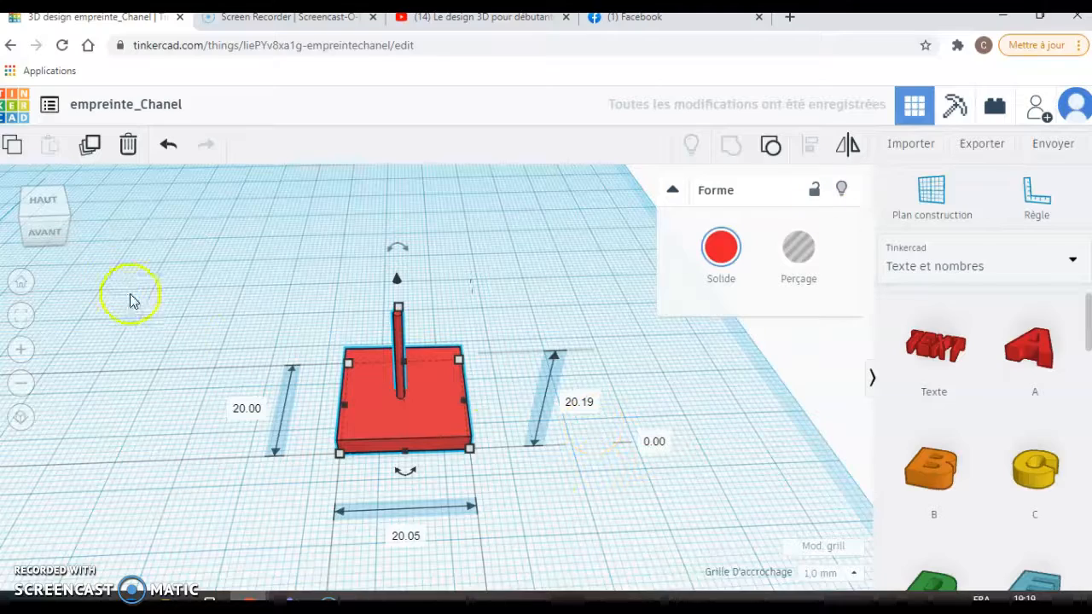
# Inspect the flipped stamp's handle, its underside imprints and its side profile, and clear the selection.
pyautogui.click(65, 224)
pyautogui.moveTo(66, 221); pyautogui.dragTo(131, 224)
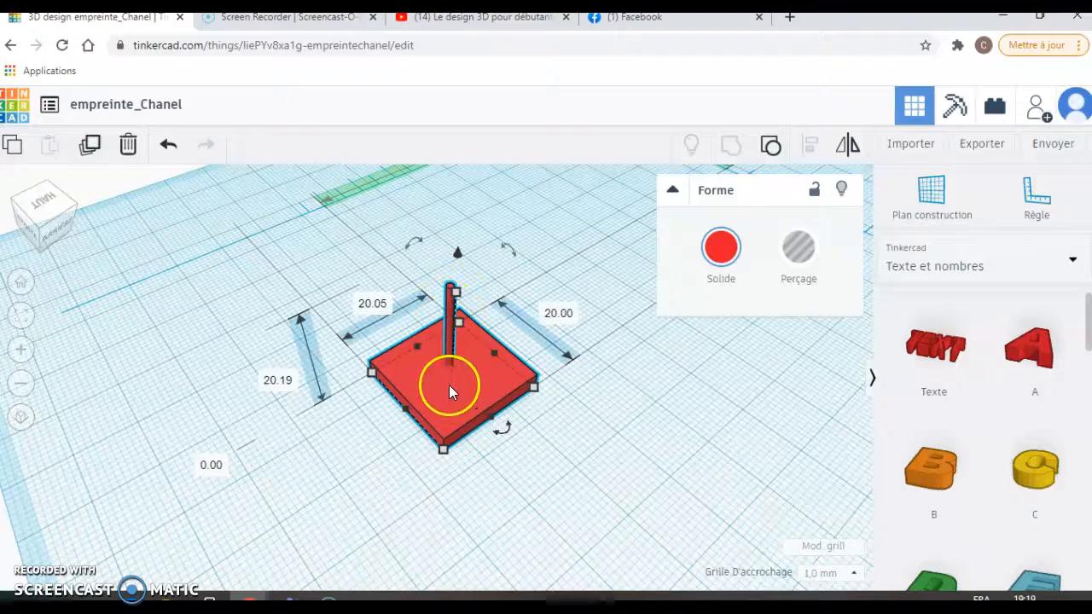
pyautogui.moveTo(56, 220); pyautogui.dragTo(58, 193)
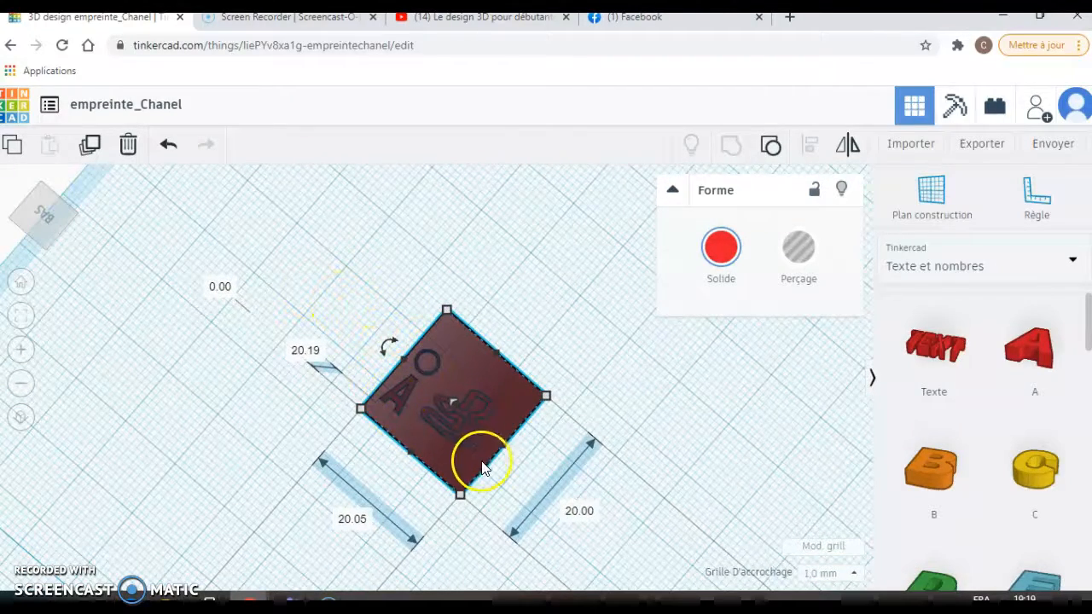
pyautogui.moveTo(52, 218); pyautogui.dragTo(122, 232)
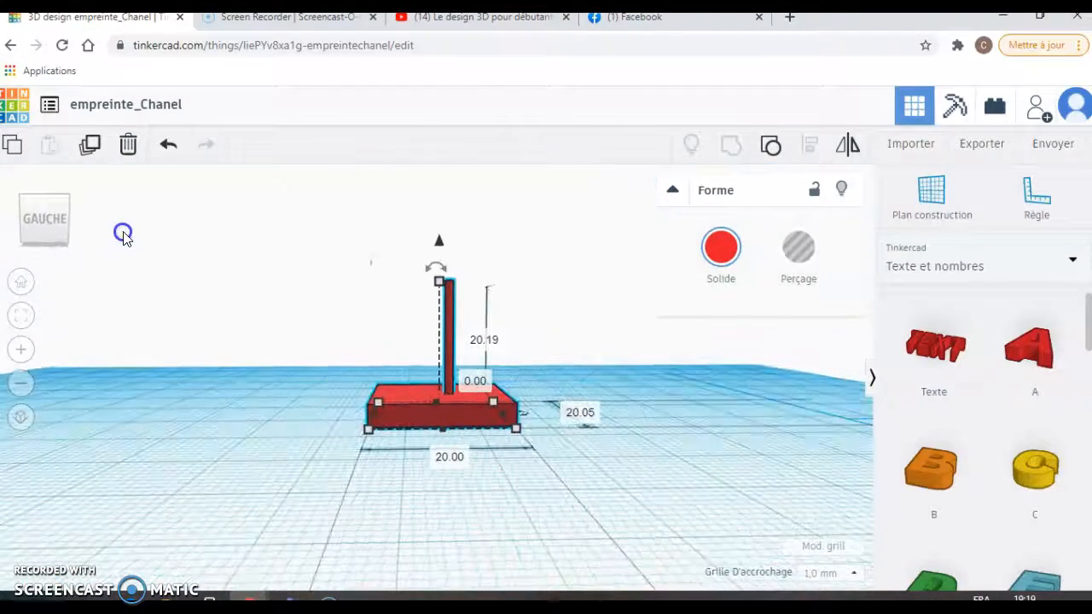
pyautogui.click(732, 441)
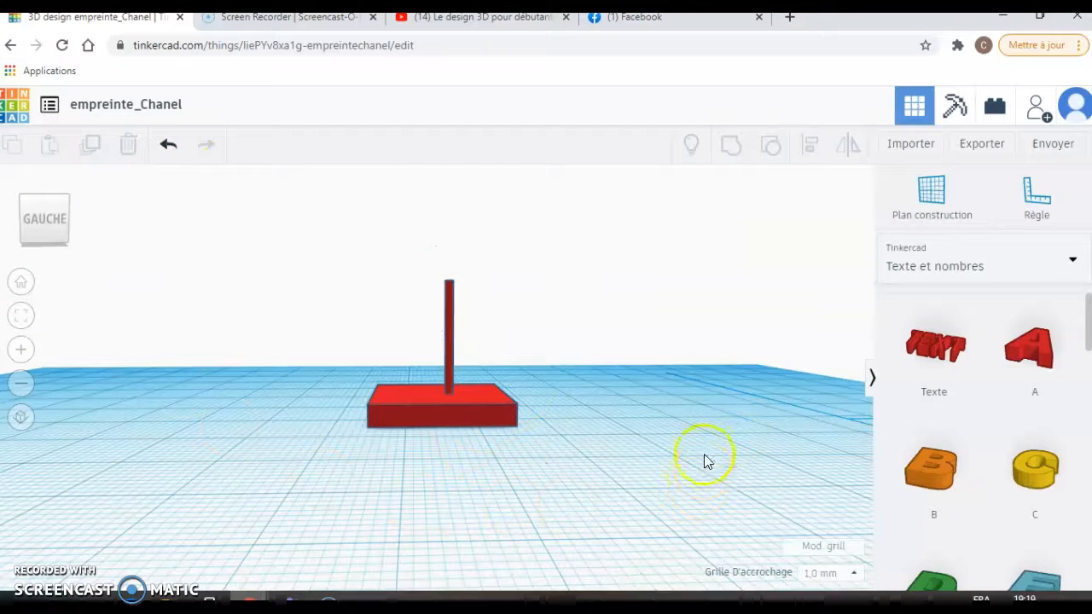